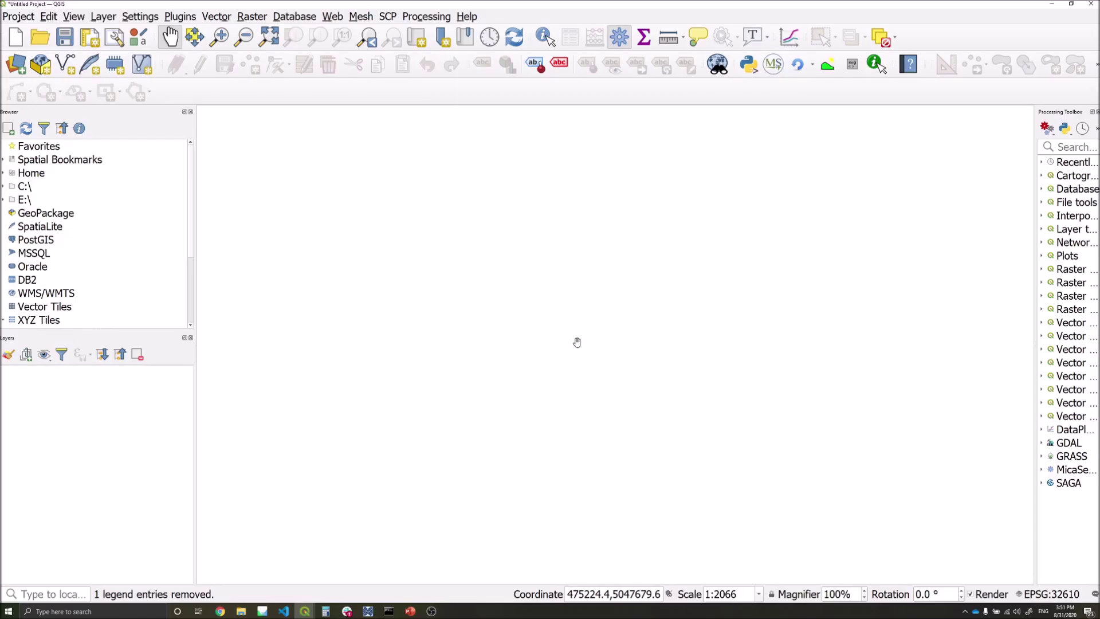
# Step: Bring up the open File Explorer windows from the taskbar
pyautogui.click(242, 612)
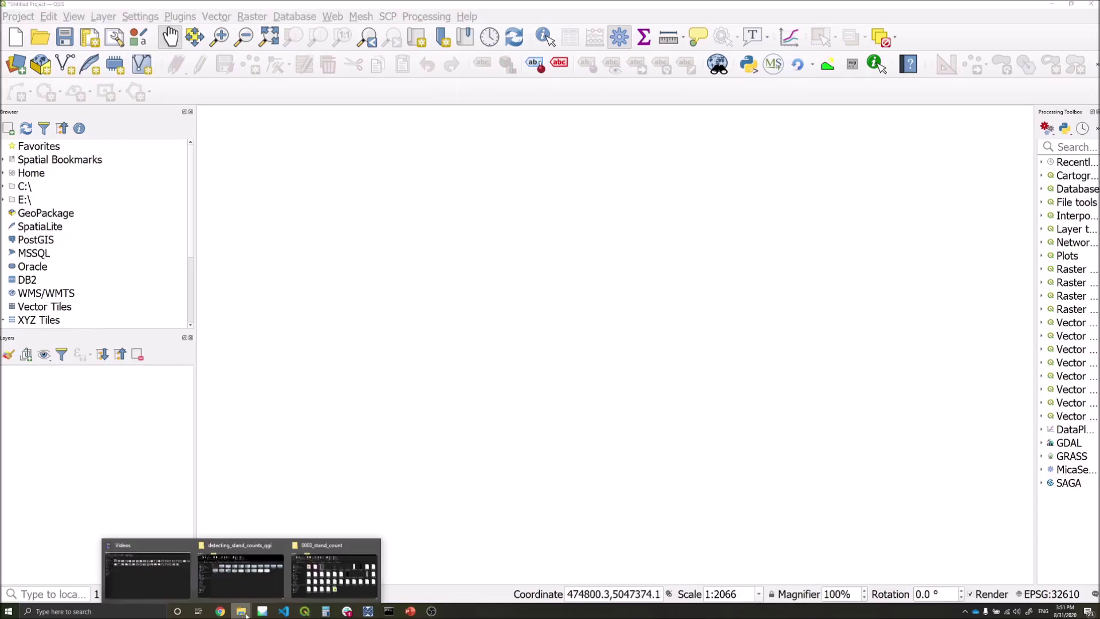
# Step: Add the 2020_13_03_stimson_f1_6cm orthomosaic to the map from the 0003_stand_count folder
pyautogui.click(335, 570)
pyautogui.moveTo(659, 375); pyautogui.dragTo(615, 344)
pyautogui.moveTo(466, 351); pyautogui.dragTo(375, 351)
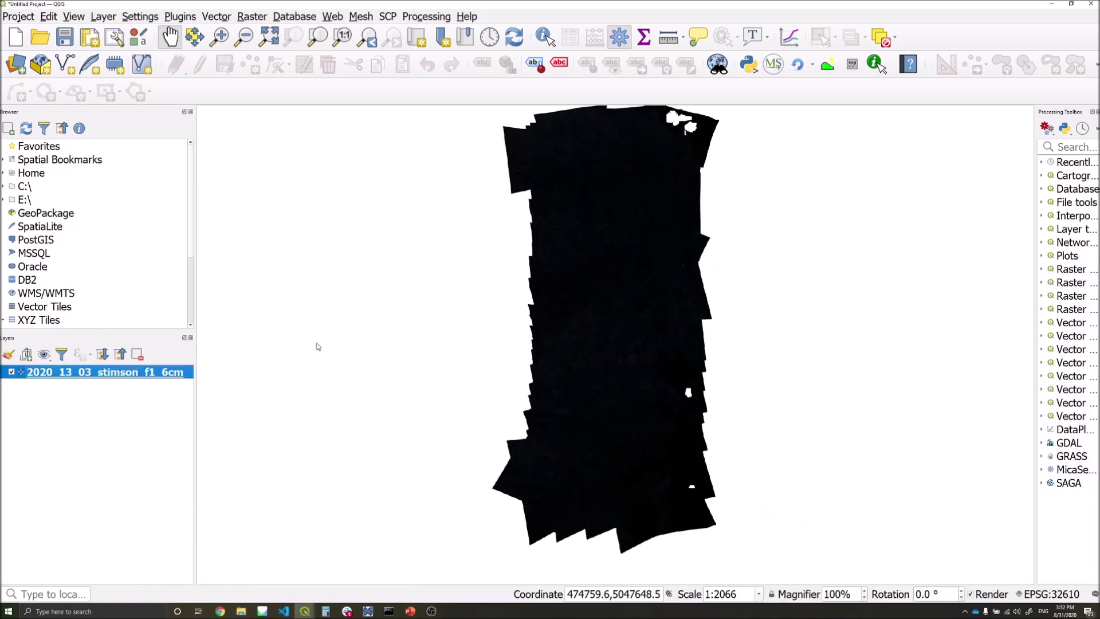
# Step: Set the raster's band stretch to minimum 0 and maximum 9000 for all three channels
pyautogui.doubleClick(103, 372)
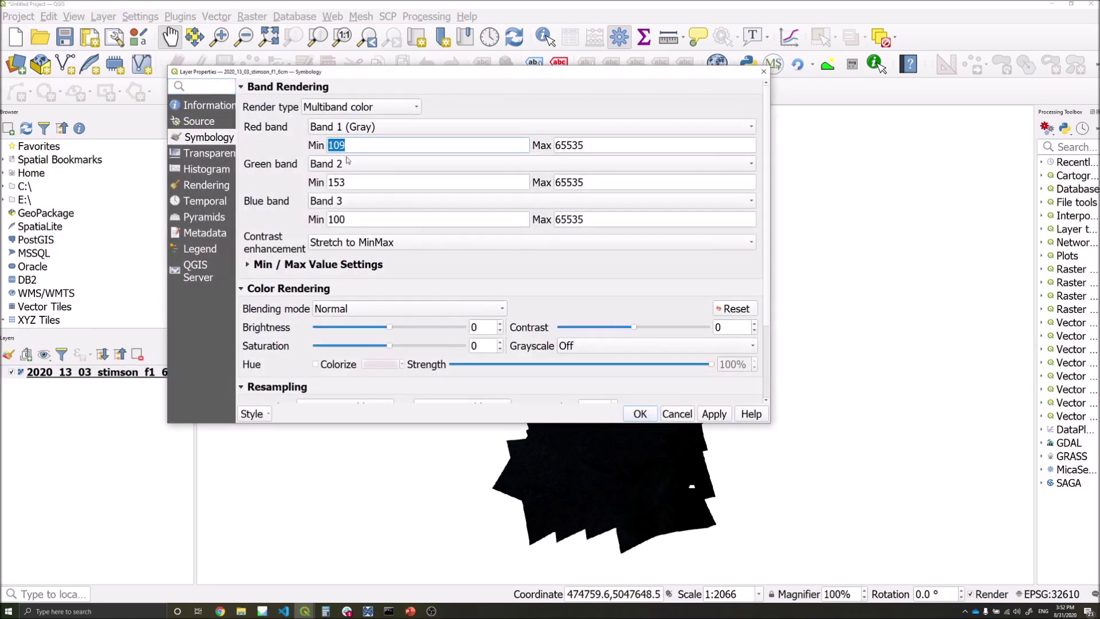
pyautogui.write('0')
pyautogui.doubleClick(338, 182)
pyautogui.write('0')
pyautogui.doubleClick(337, 219)
pyautogui.write('0')
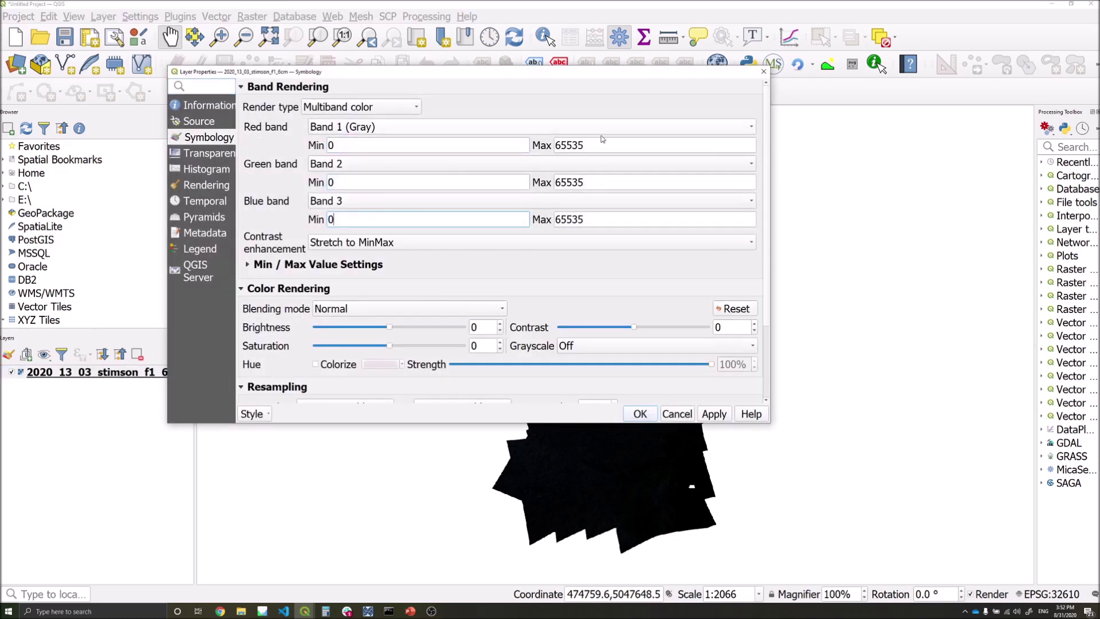
pyautogui.doubleClick(600, 144)
pyautogui.write('900')
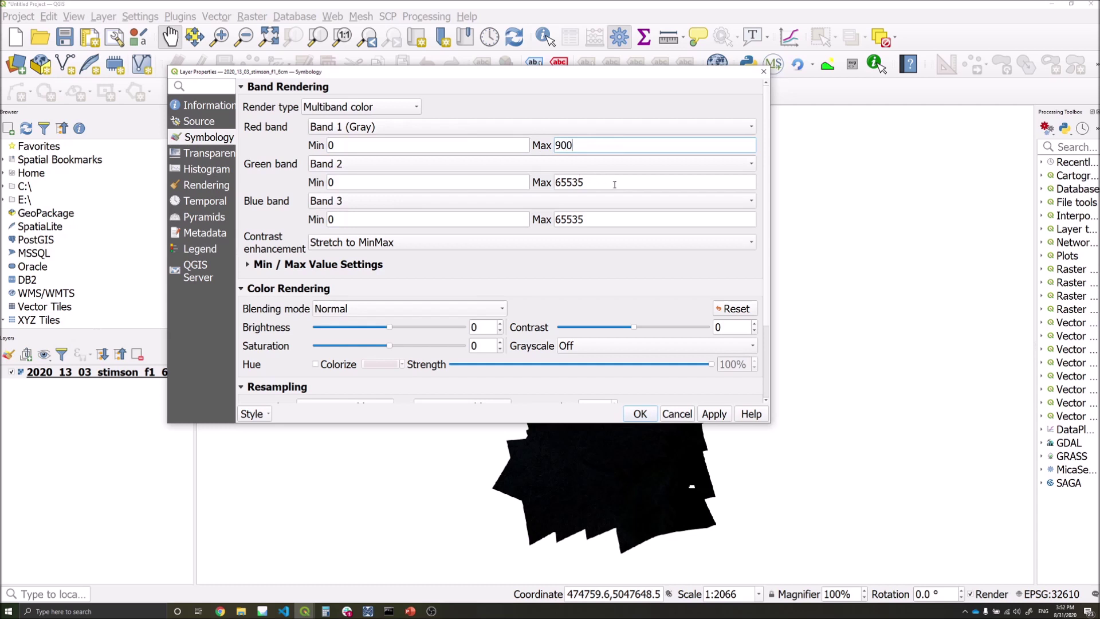
pyautogui.write('0')
pyautogui.moveTo(614, 184); pyautogui.dragTo(551, 183)
pyautogui.write('9000')
pyautogui.doubleClick(593, 212)
pyautogui.write('9000')
# Step: Render the orthomosaic as Red Band 3, Green Band 2, Blue Band 1, and apply
pyautogui.click(382, 132)
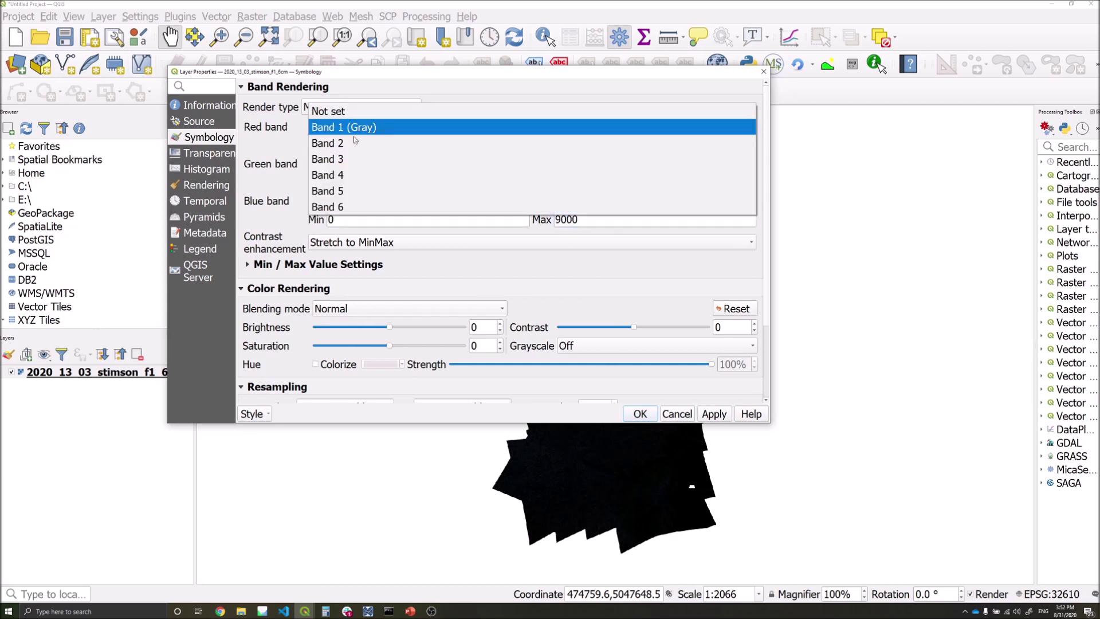
pyautogui.click(339, 156)
pyautogui.click(338, 164)
pyautogui.click(338, 172)
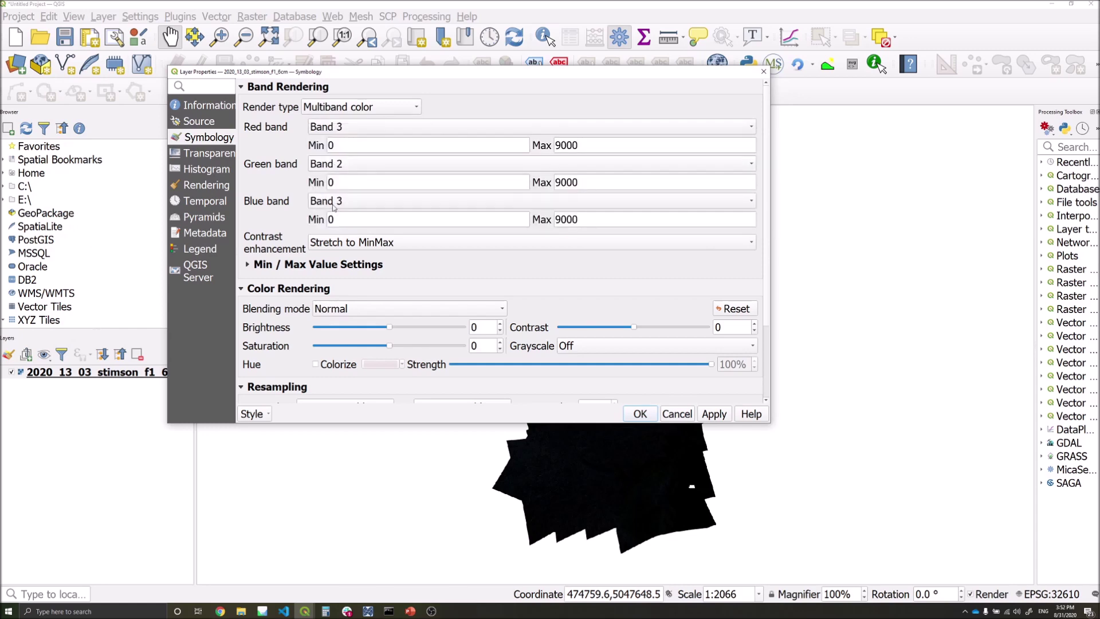
pyautogui.click(334, 201)
pyautogui.click(344, 169)
pyautogui.click(714, 414)
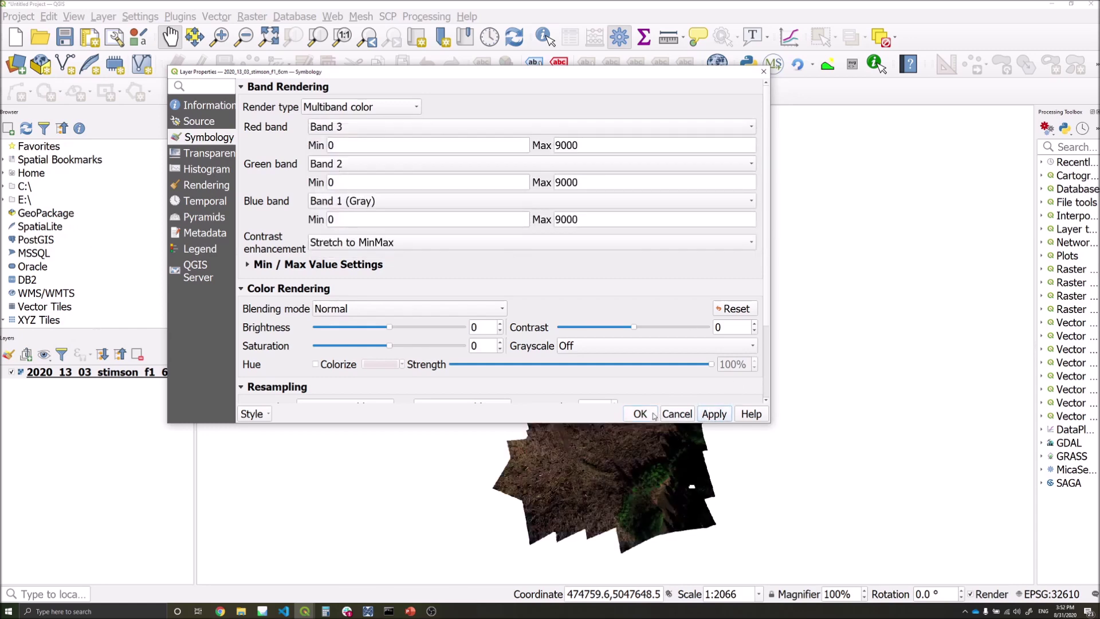
pyautogui.click(640, 414)
pyautogui.moveTo(657, 381); pyautogui.dragTo(599, 427)
# Step: Start Clip Raster by Extent and paste the clipping extent coordinates
pyautogui.scroll(1, 599, 426)
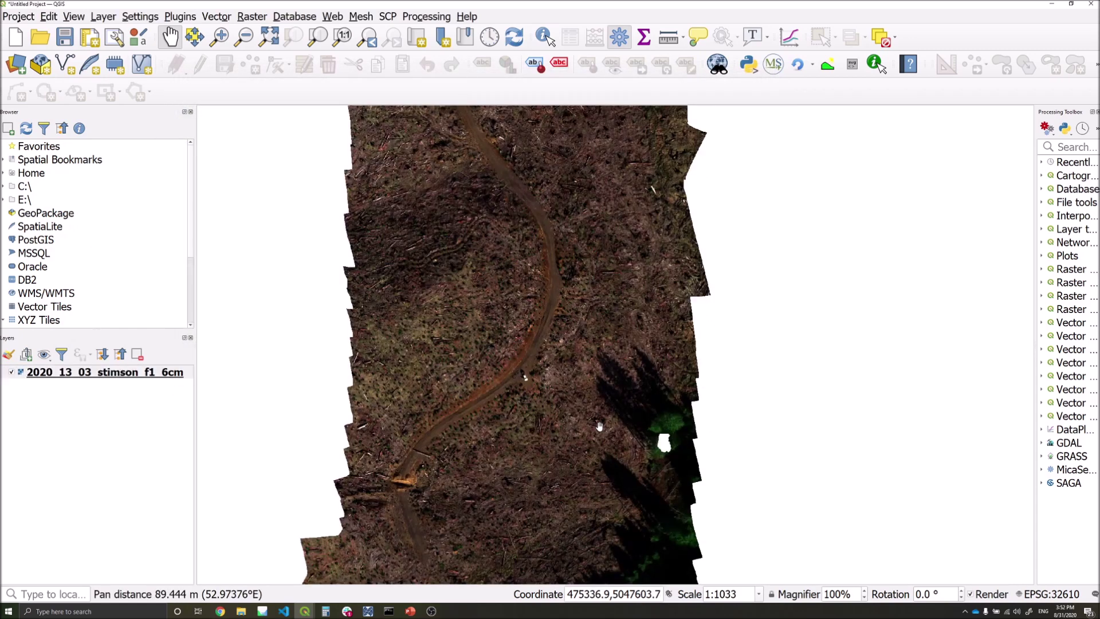
pyautogui.scroll(-1, 599, 426)
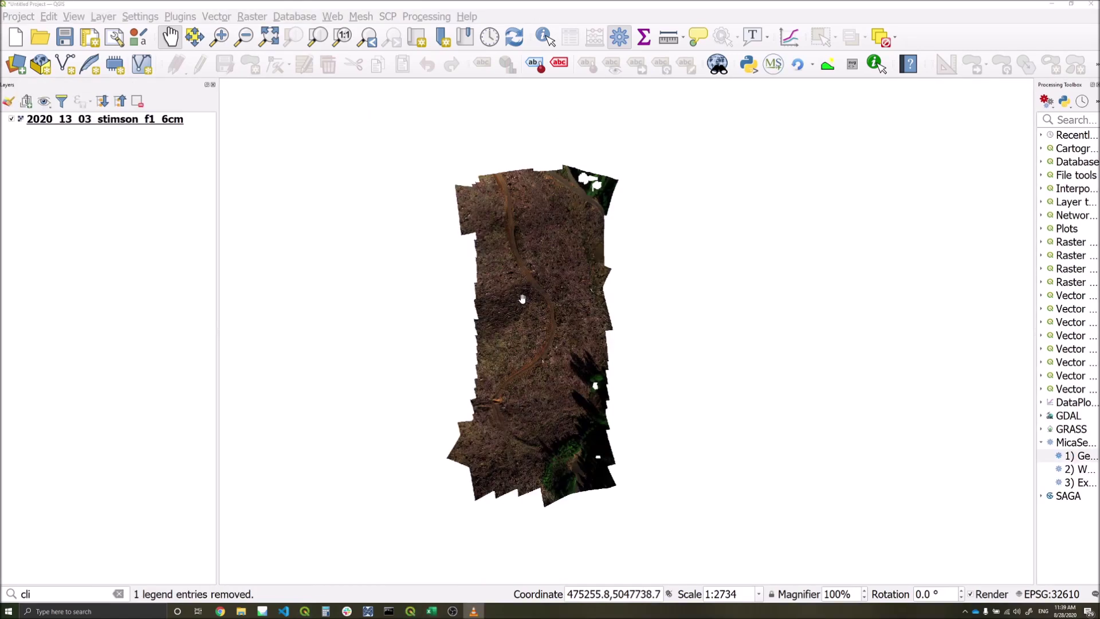
pyautogui.click(246, 17)
pyautogui.moveTo(287, 127)
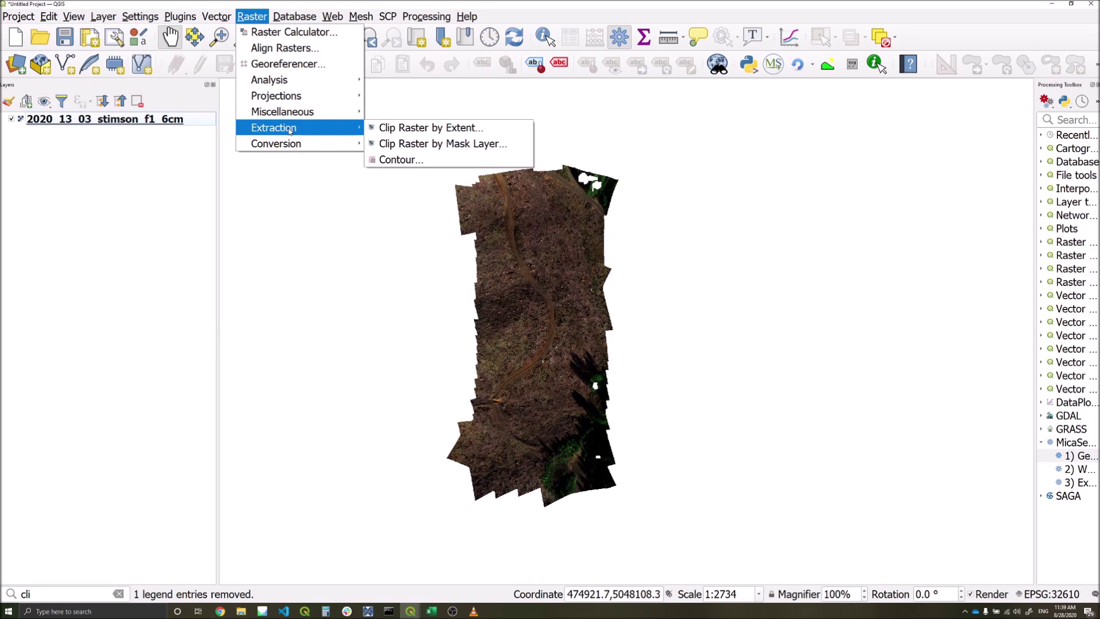
pyautogui.click(430, 128)
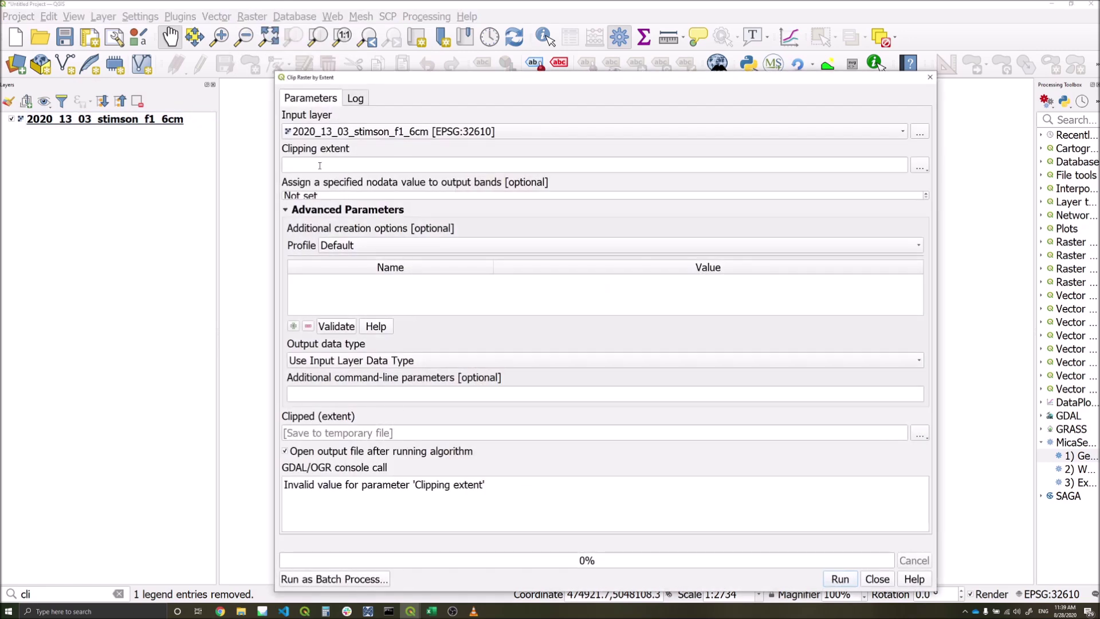
pyautogui.click(319, 165)
pyautogui.write('475204.7783,475346.7383,5047472.4437,5047873.9037 [EPSG:32610]')
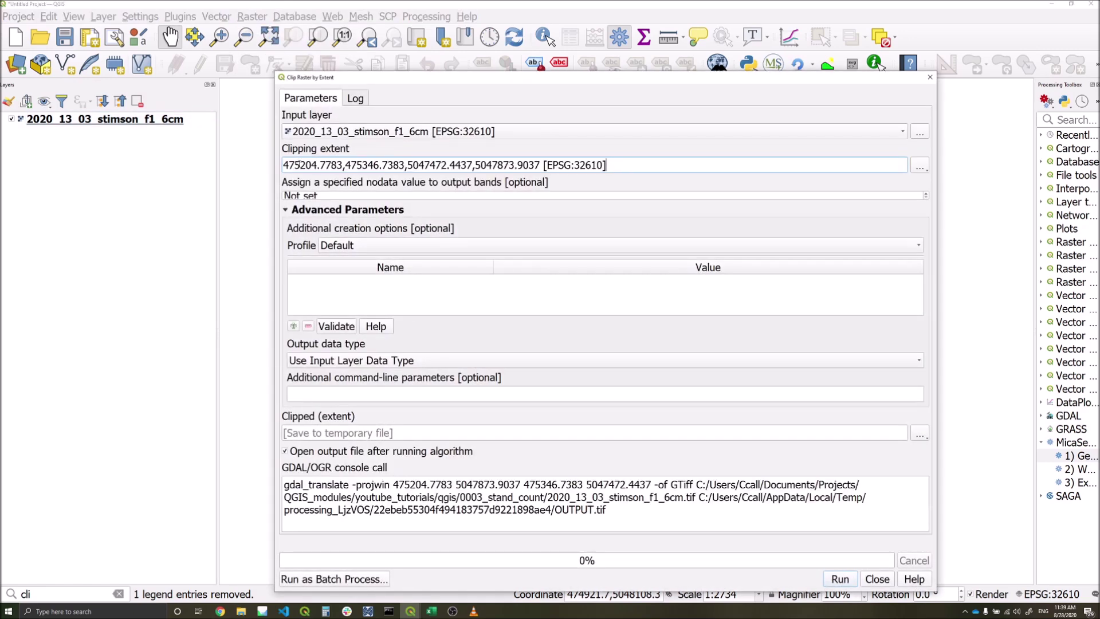
pyautogui.click(919, 166)
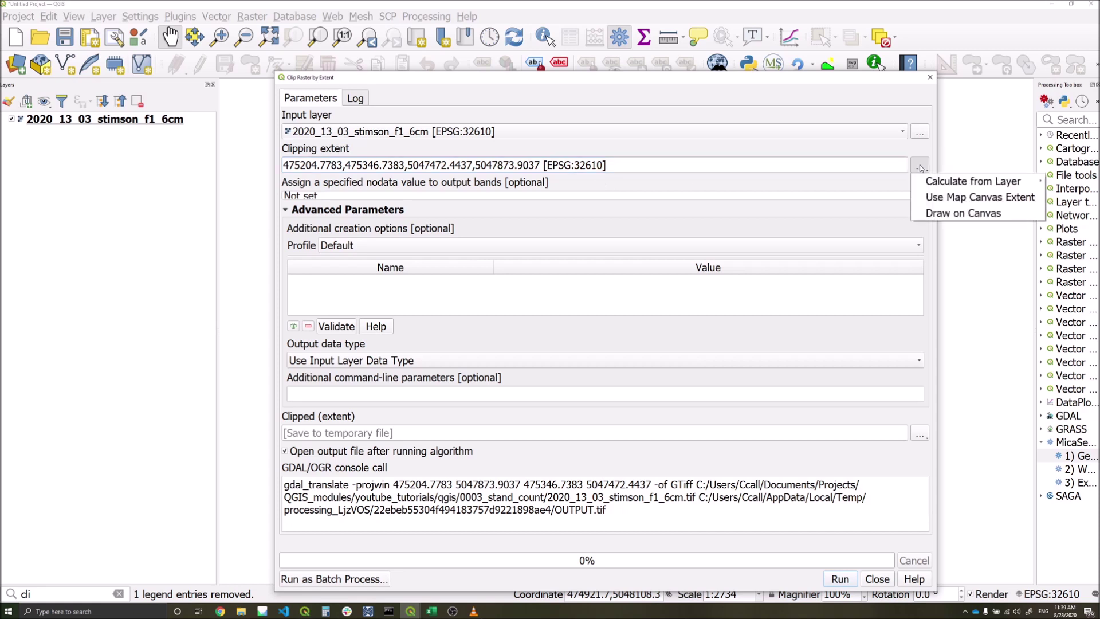
pyautogui.click(852, 179)
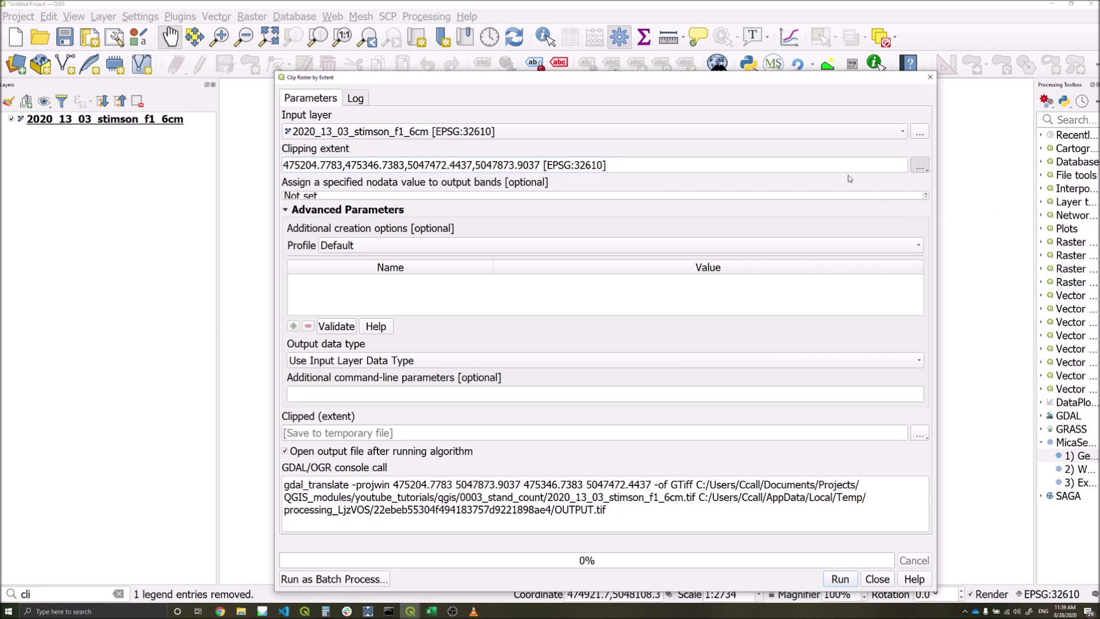
# Step: Save the clip over 2020_13_03_stimson_f1_6cm_clip.tif, replacing the existing file, and finish
pyautogui.click(925, 434)
pyautogui.click(951, 464)
pyautogui.click(519, 160)
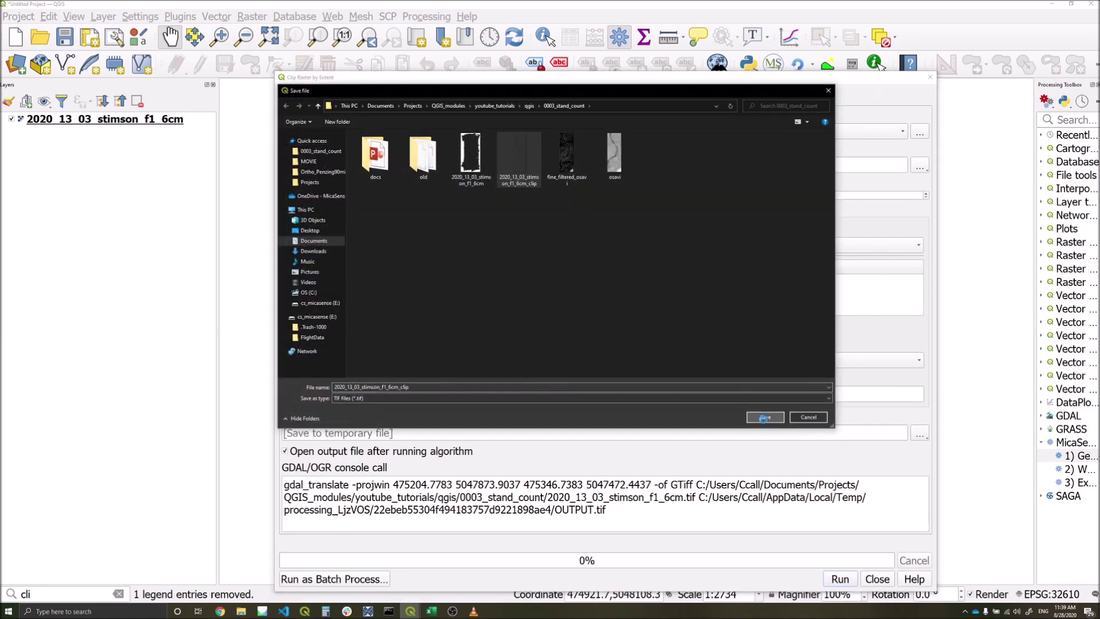
pyautogui.click(765, 416)
pyautogui.press('Return')
pyautogui.press('Return')
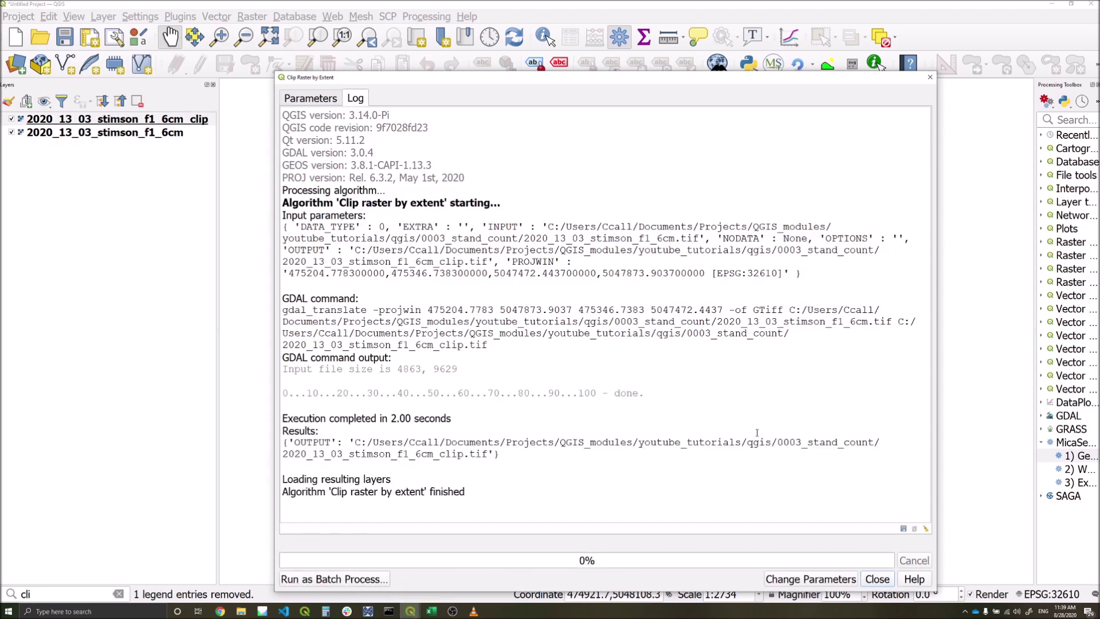
pyautogui.click(877, 579)
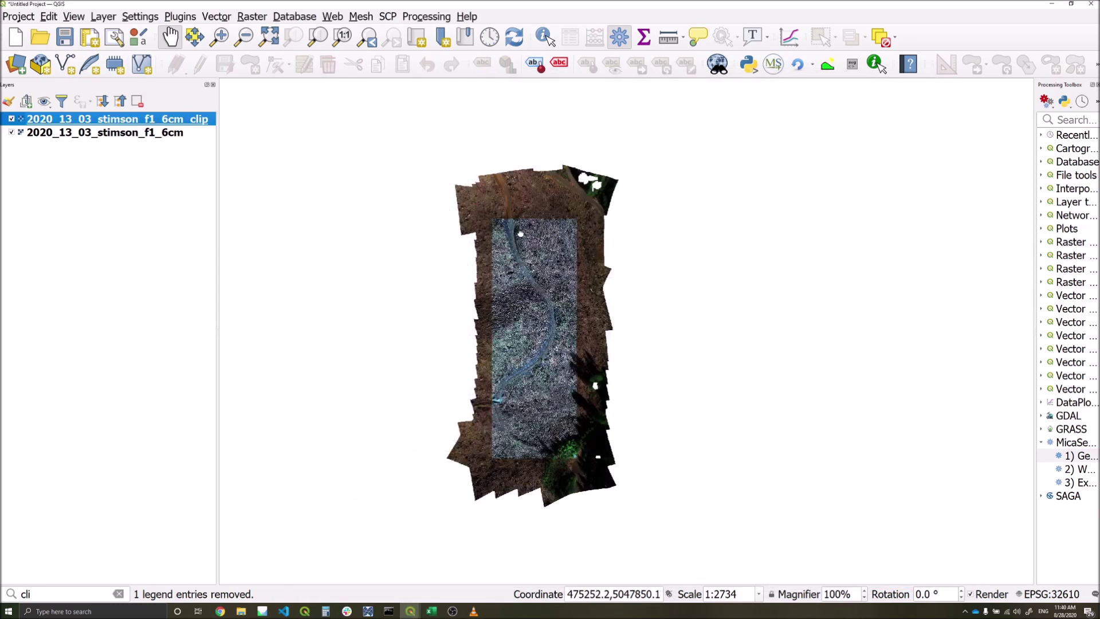
# Step: Copy the original orthomosaic's style and paste it onto the clipped layer
pyautogui.moveTo(520, 223); pyautogui.dragTo(515, 219)
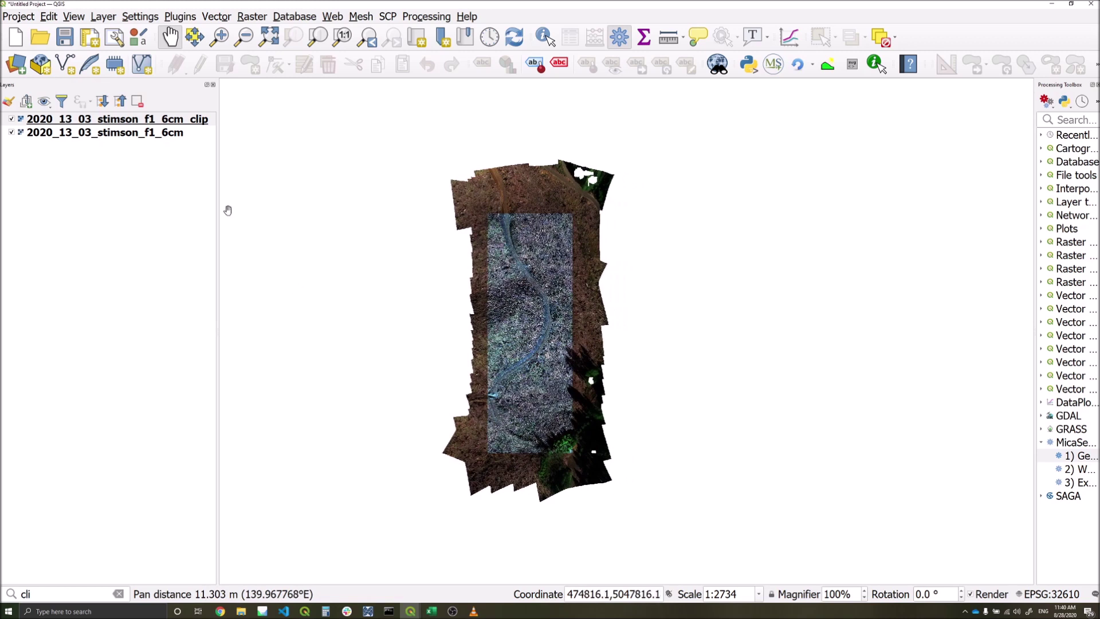
pyautogui.click(138, 133)
pyautogui.rightClick(138, 133)
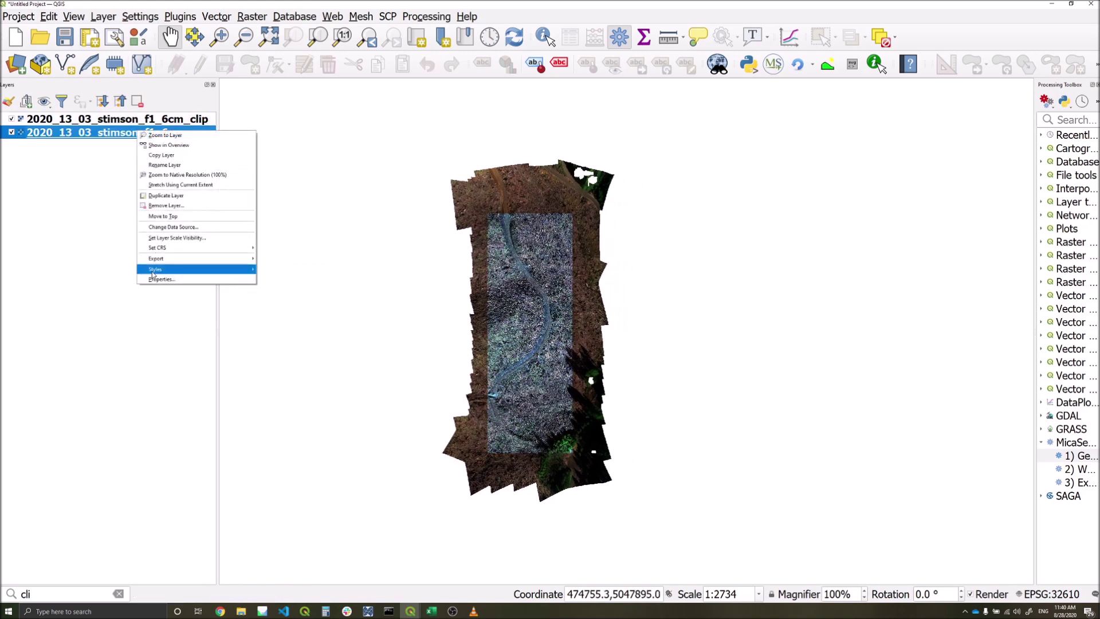
pyautogui.moveTo(172, 268)
pyautogui.click(303, 271)
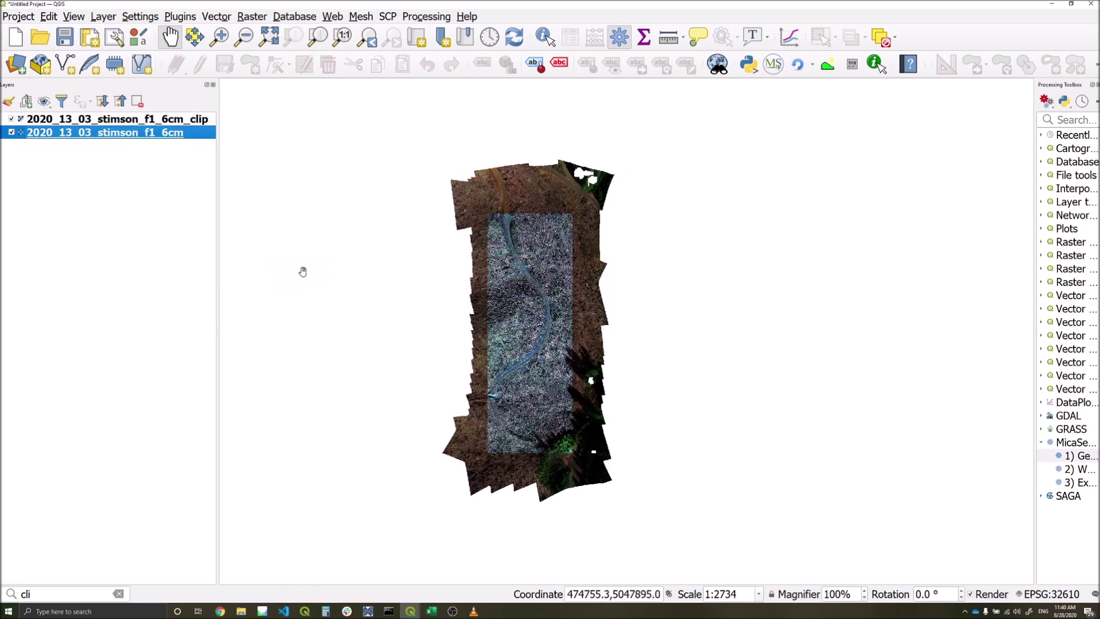
pyautogui.rightClick(131, 119)
pyautogui.moveTo(179, 260)
pyautogui.click(273, 269)
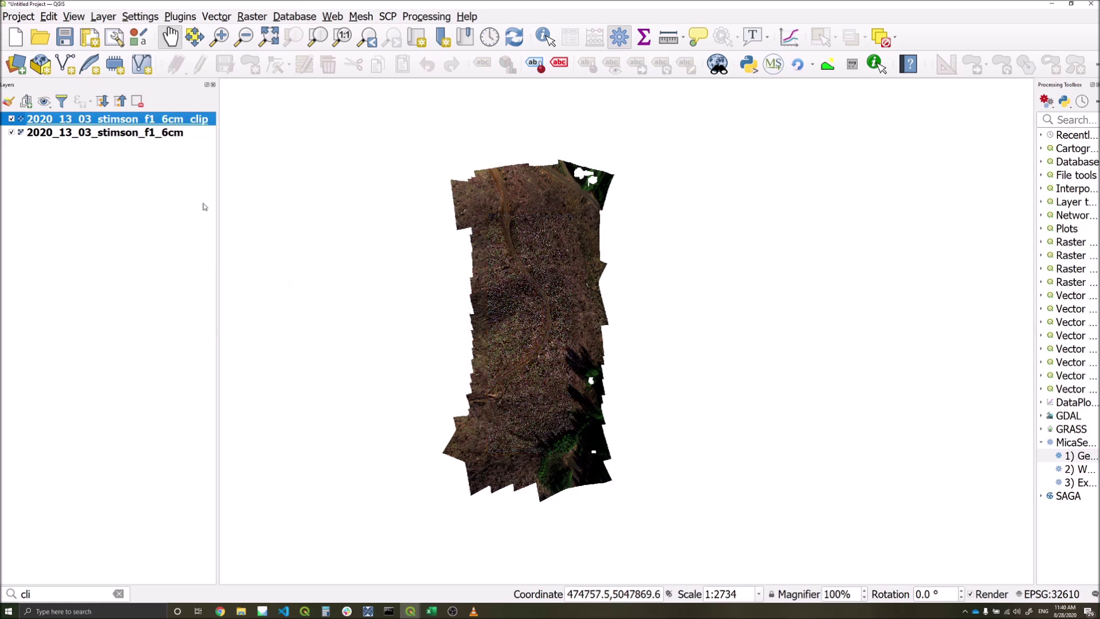
# Step: Hide the original orthomosaic and zoom in on the clipped strip's seedlings
pyautogui.click(12, 132)
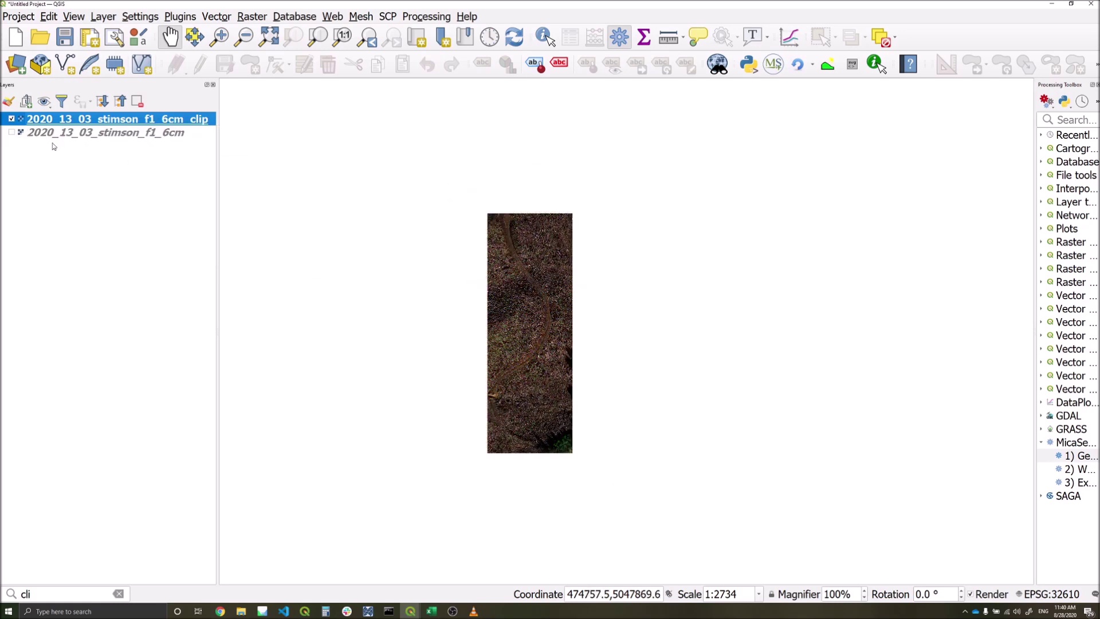
pyautogui.moveTo(538, 302); pyautogui.dragTo(527, 287)
pyautogui.scroll(1, 531, 296)
pyautogui.scroll(1, 520, 368)
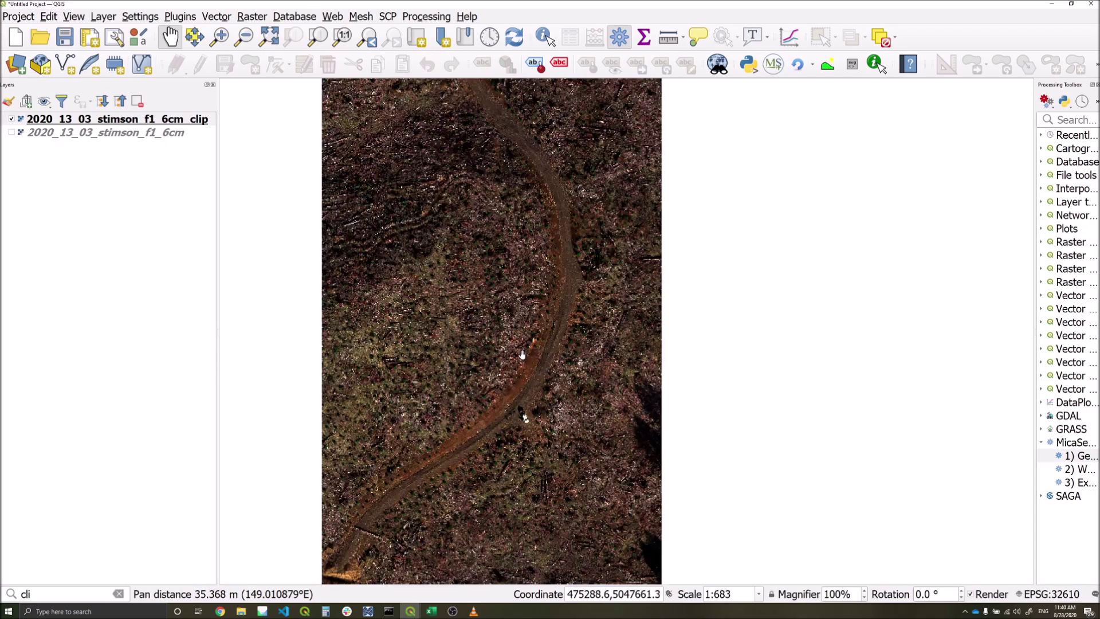
pyautogui.scroll(1, 504, 401)
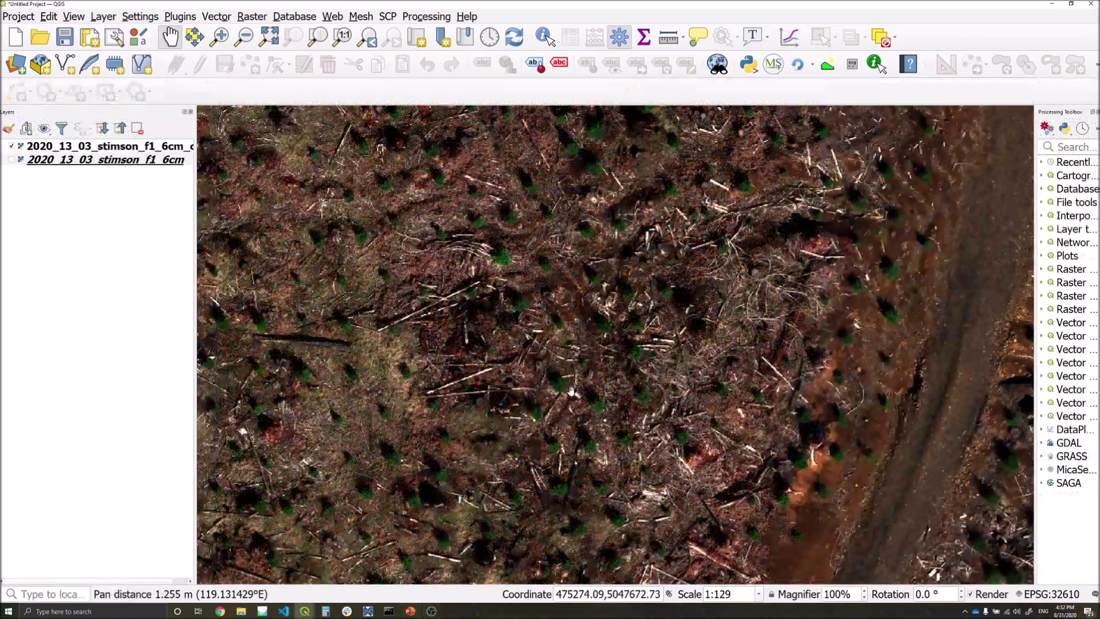
pyautogui.moveTo(581, 445); pyautogui.dragTo(623, 388)
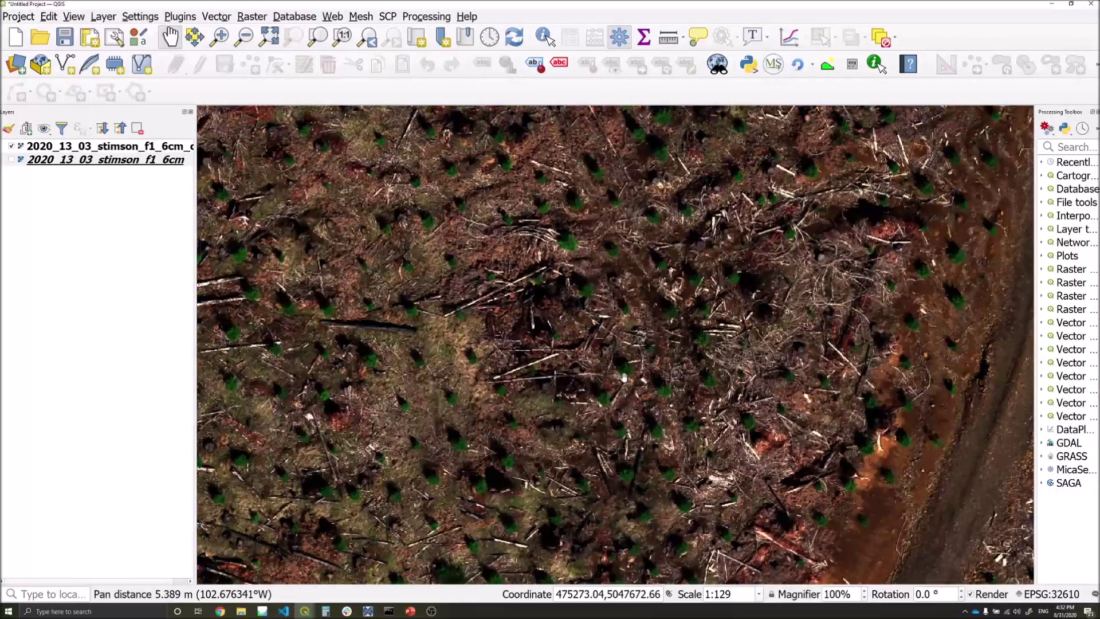
pyautogui.moveTo(624, 367); pyautogui.dragTo(628, 385)
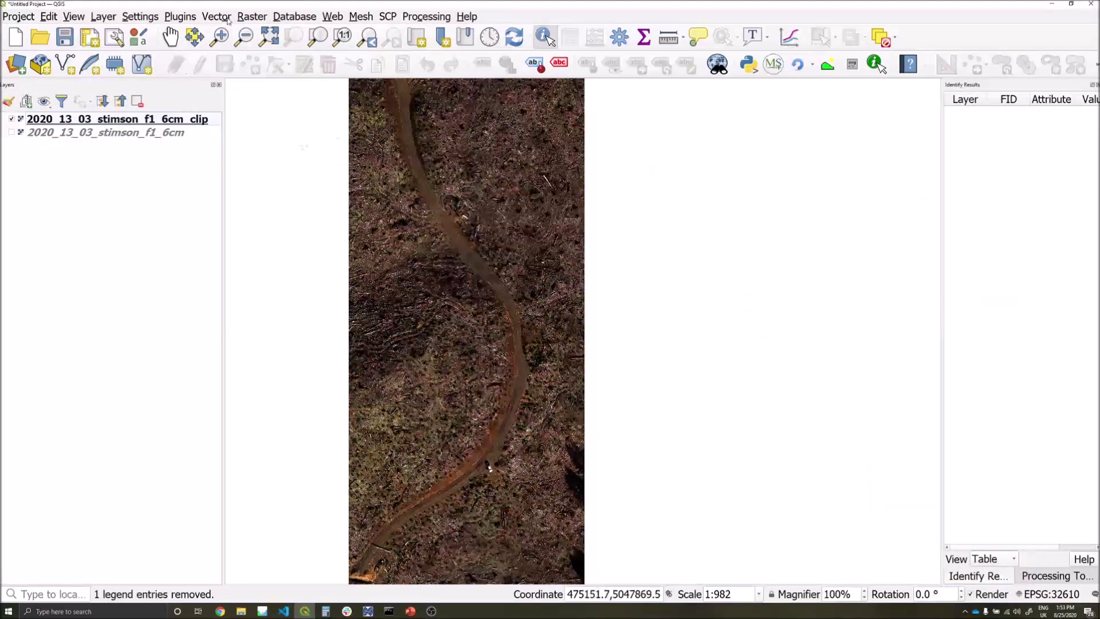
# Step: Compute OSAVI from the clip's bands 5 and 3 in the Raster Calculator, overwriting osavi.tif
pyautogui.click(251, 17)
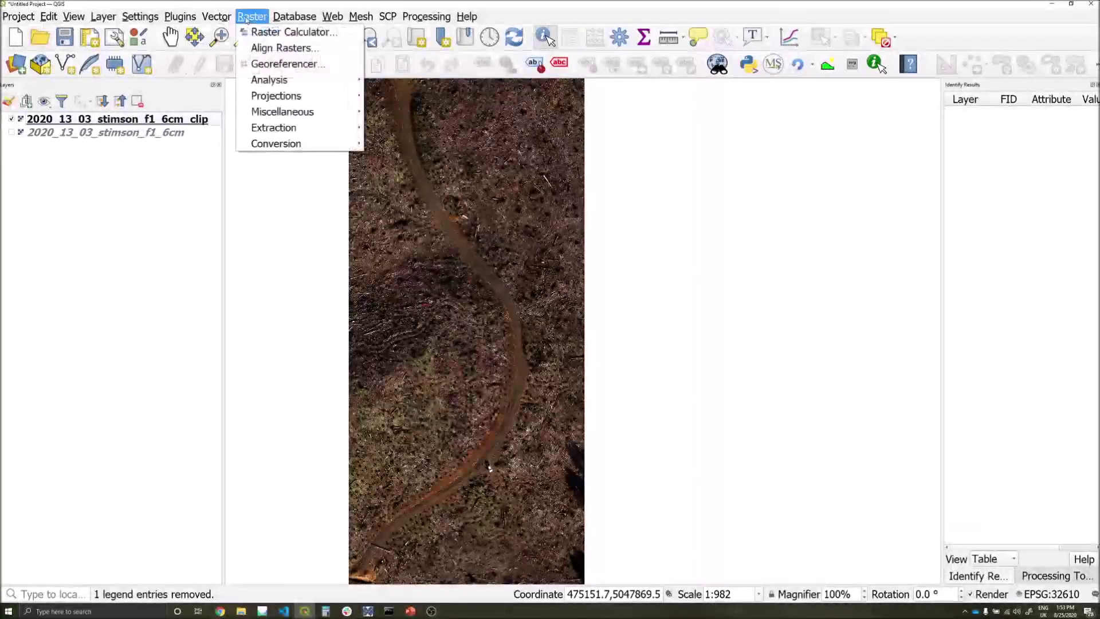
pyautogui.click(280, 33)
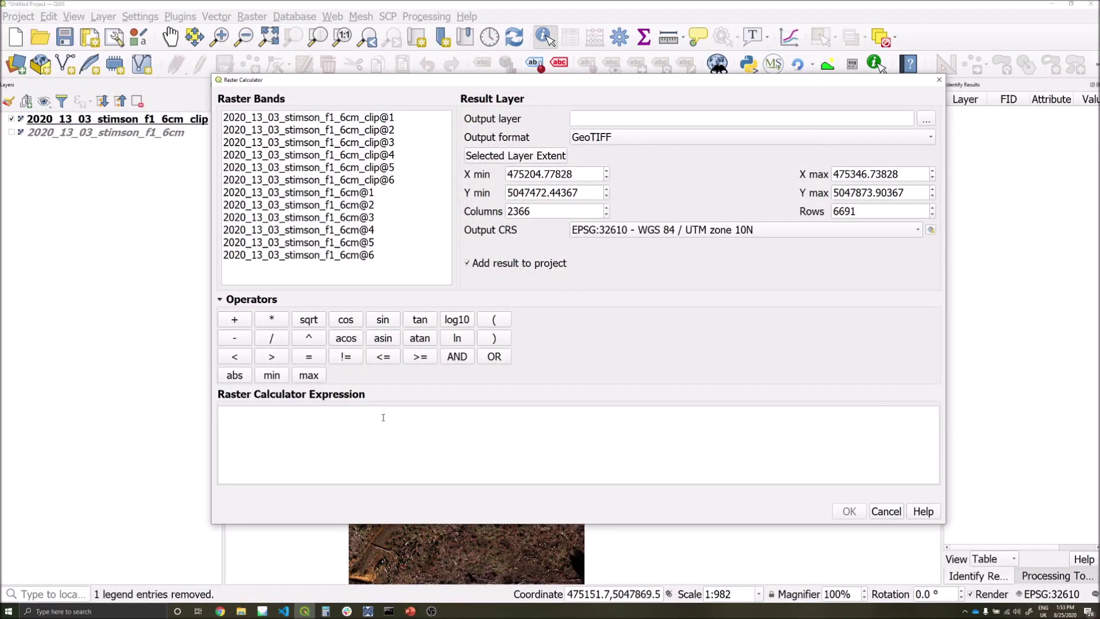
pyautogui.write('("2020_13_03_stimson_f1_6cm_clip@5"-"2020_13_03_stimson_f1_6cm_clip@3")/("2020_13_03_stimson_f1_6cm_clip@5"+"2020_13_03_stimson_f1_6cm_clip@3"+0.16)')
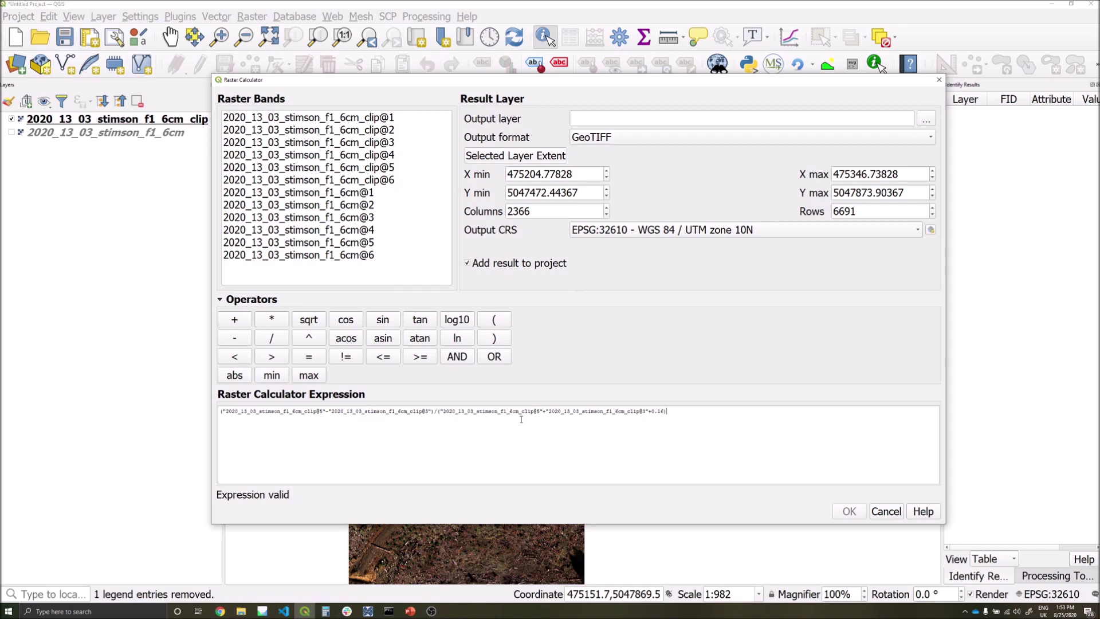
pyautogui.click(927, 119)
pyautogui.click(503, 158)
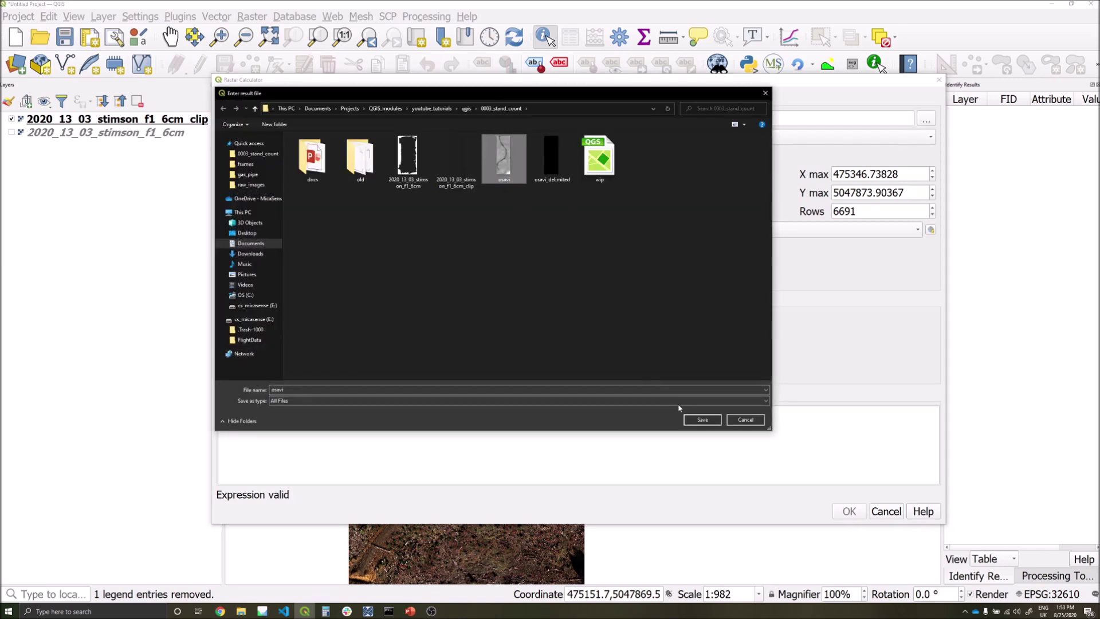
pyautogui.click(702, 419)
pyautogui.click(570, 304)
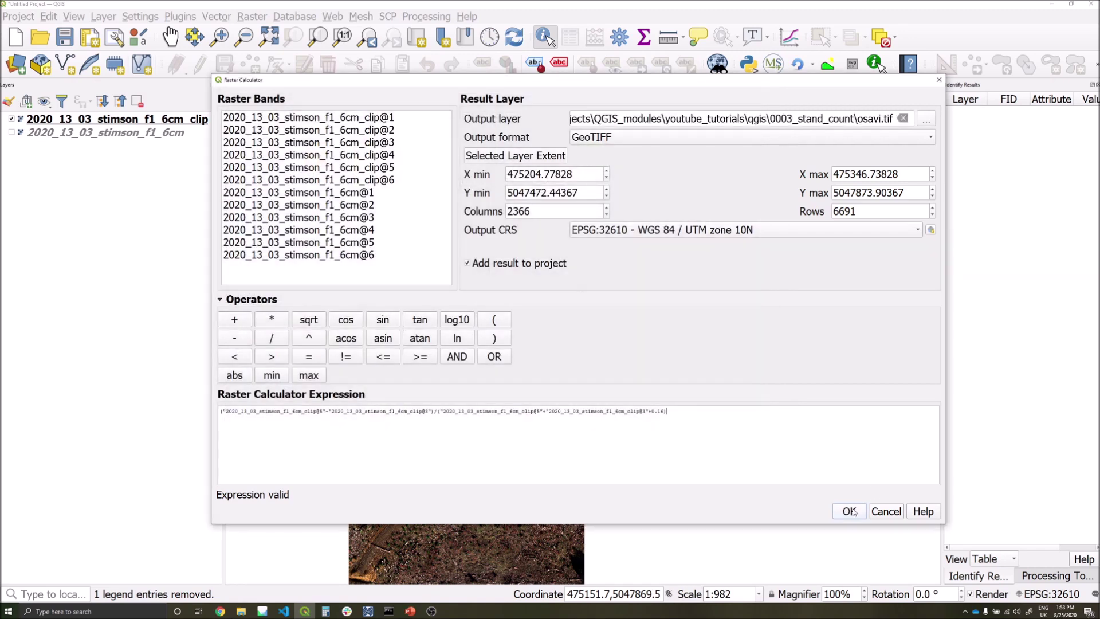
pyautogui.click(849, 511)
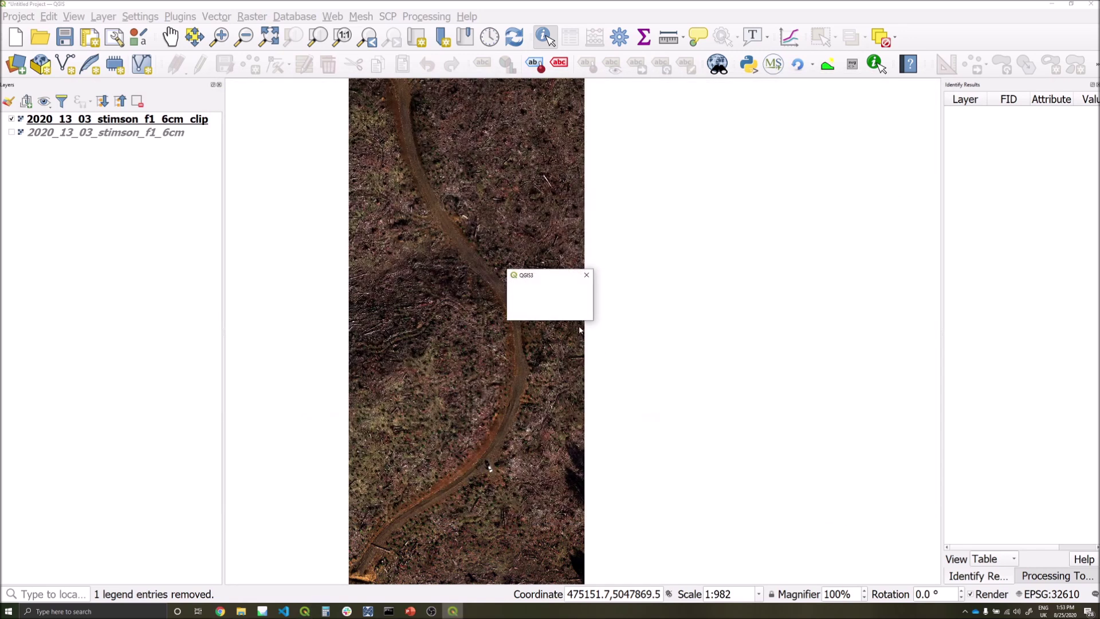
# Step: Toggle the osavi layer off and on to compare it with the RGB clip
pyautogui.scroll(1, 552, 369)
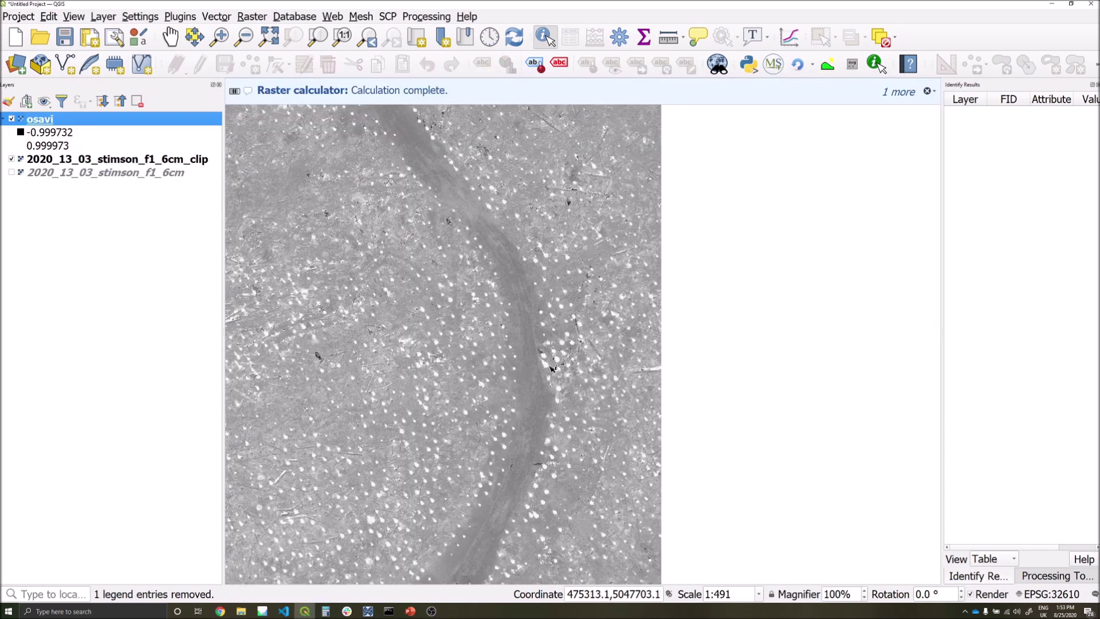
pyautogui.scroll(1, 552, 368)
pyautogui.scroll(1, 552, 369)
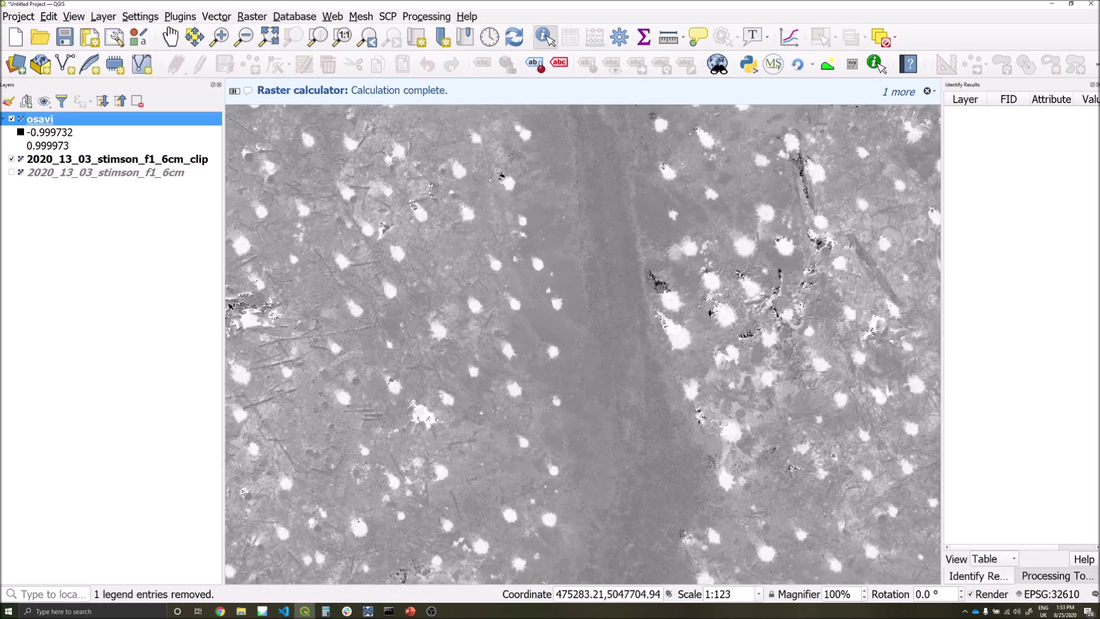
pyautogui.click(11, 119)
pyautogui.click(11, 119)
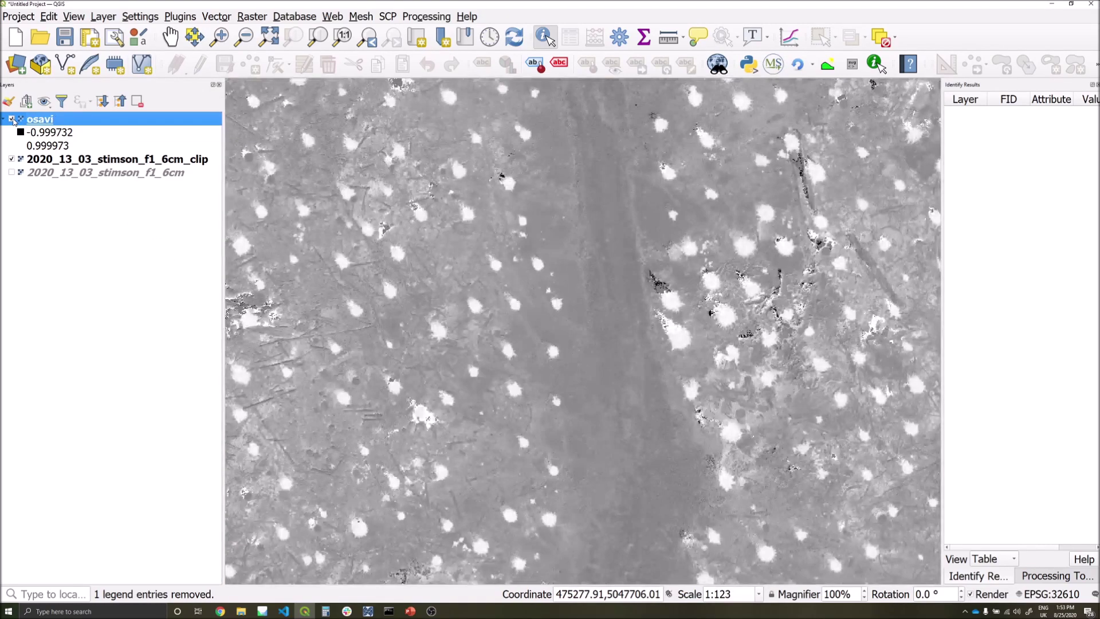
pyautogui.click(11, 119)
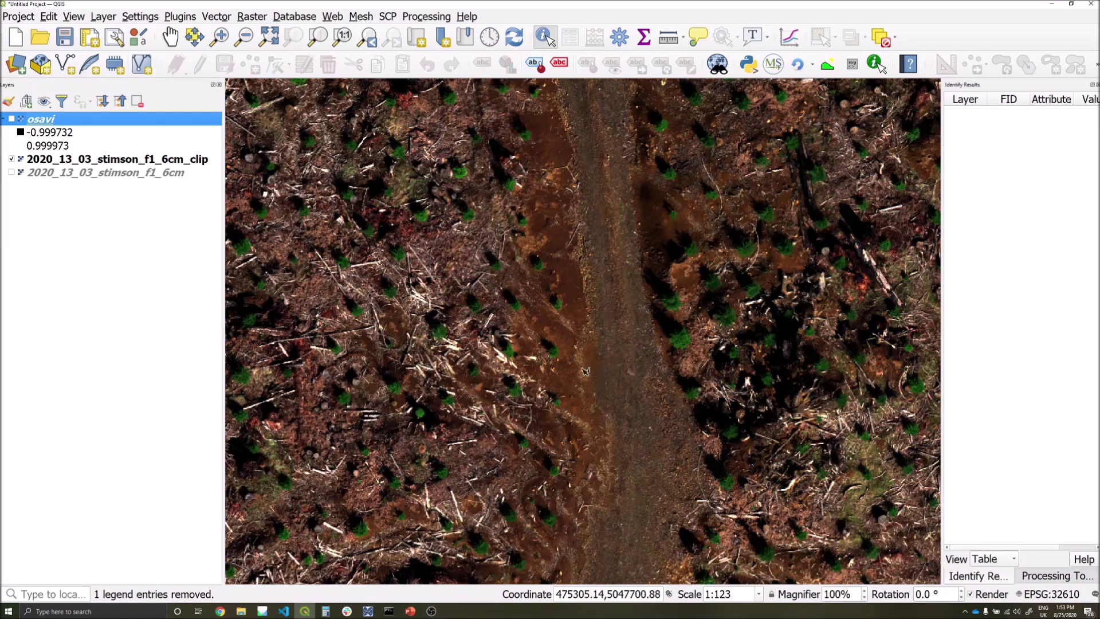
pyautogui.moveTo(624, 314); pyautogui.dragTo(548, 303)
pyautogui.click(12, 118)
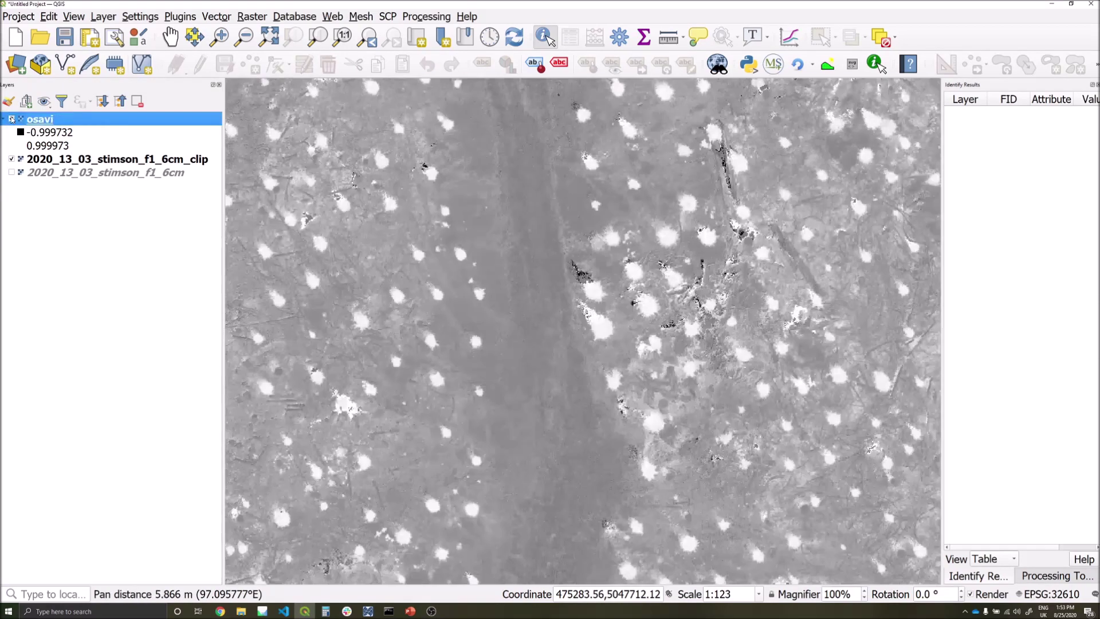
# Step: Zoom into a patch of tree crowns and identify OSAVI values across a bright crown
pyautogui.moveTo(526, 238); pyautogui.dragTo(607, 565)
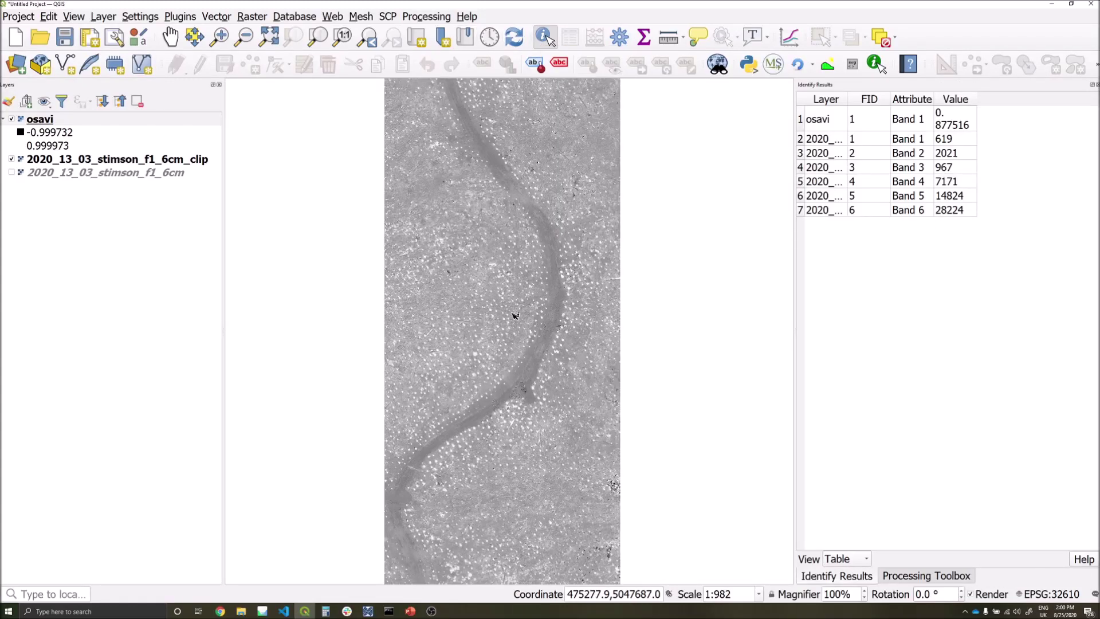
pyautogui.scroll(1, 519, 324)
pyautogui.scroll(2, 519, 329)
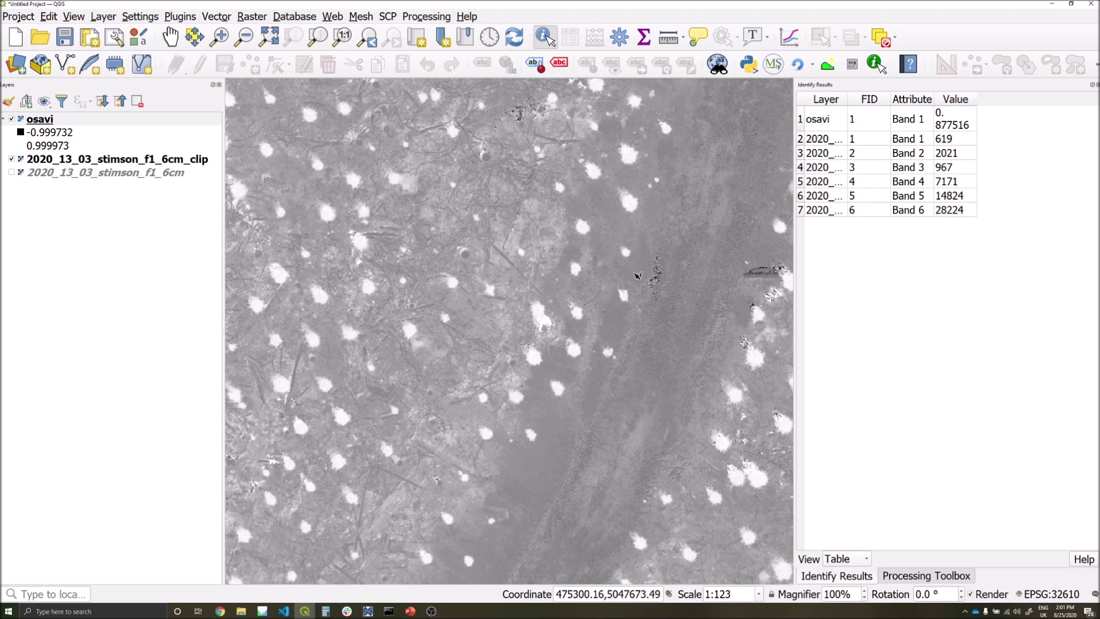
pyautogui.moveTo(637, 275); pyautogui.dragTo(482, 417)
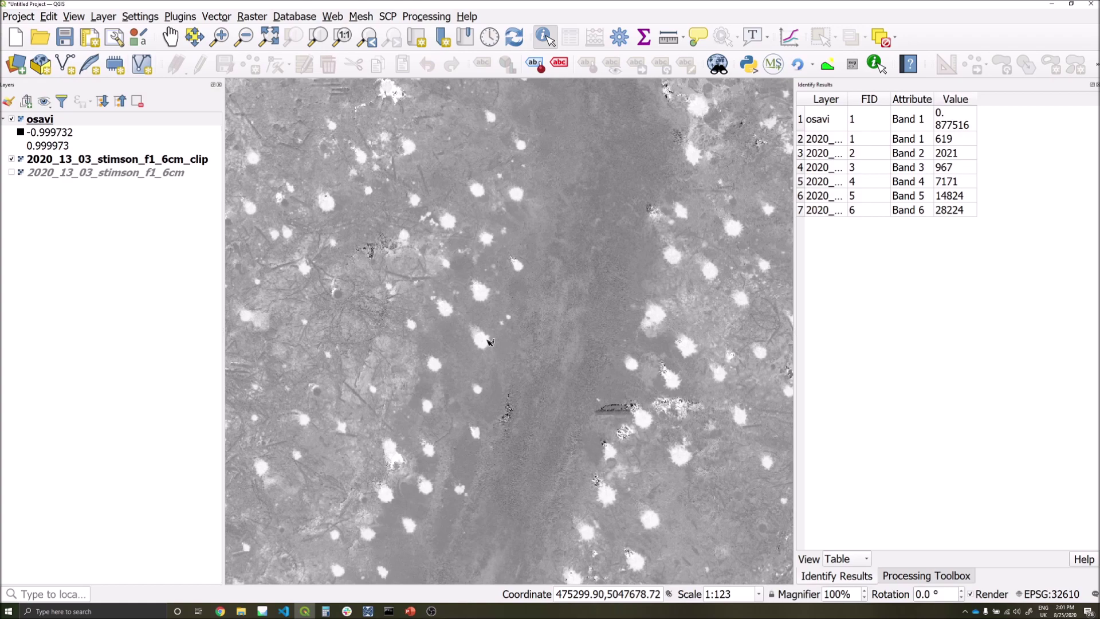
pyautogui.scroll(1, 488, 342)
pyautogui.click(487, 338)
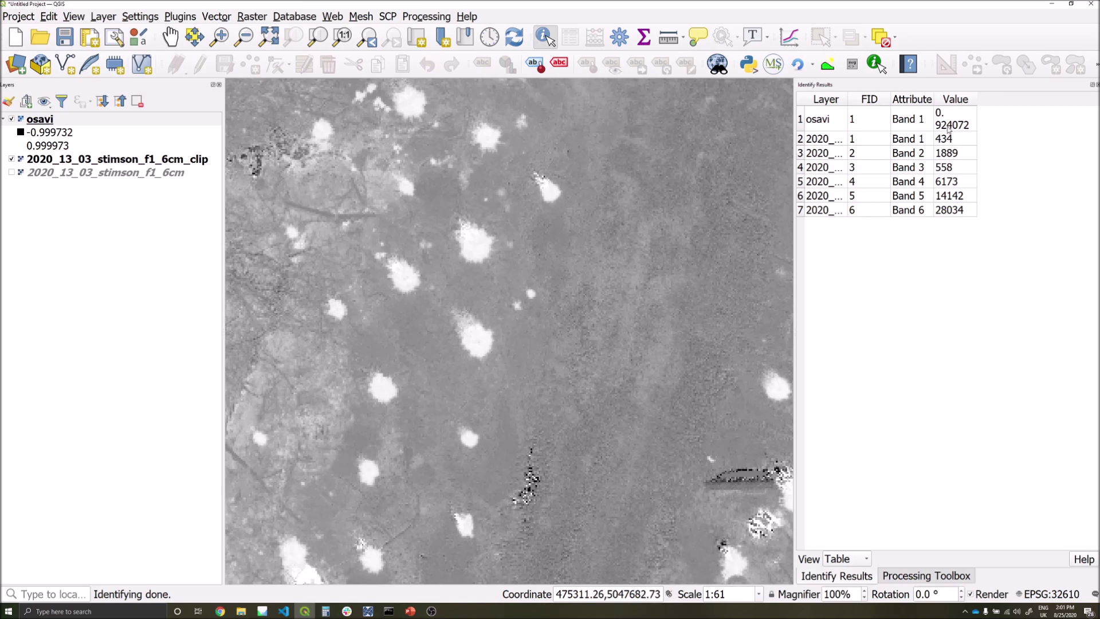
pyautogui.click(475, 334)
pyautogui.click(465, 342)
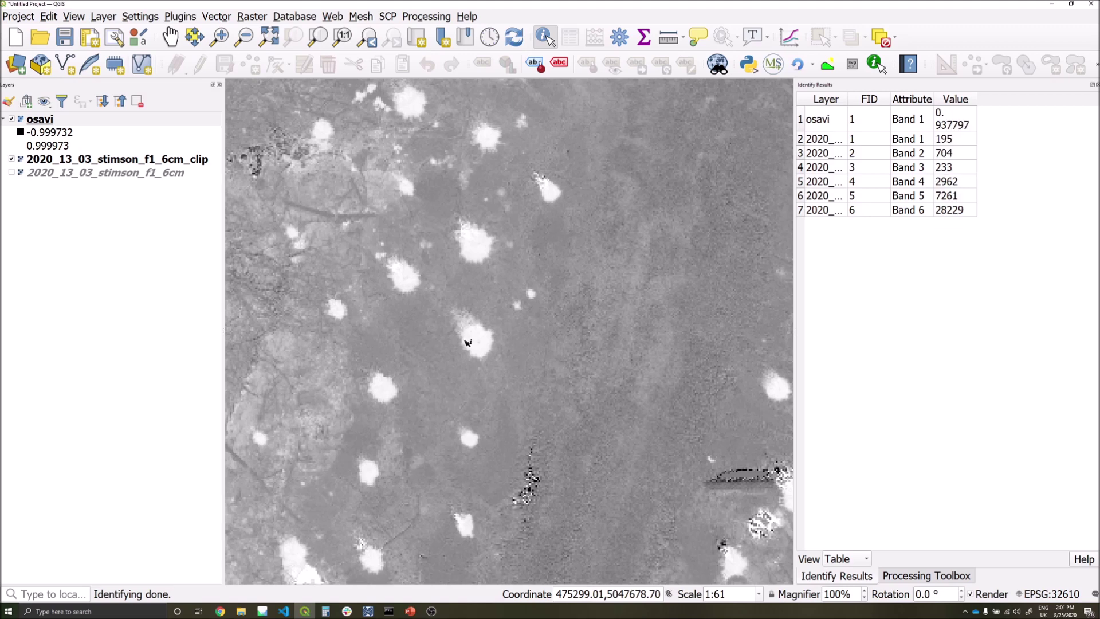
pyautogui.click(468, 351)
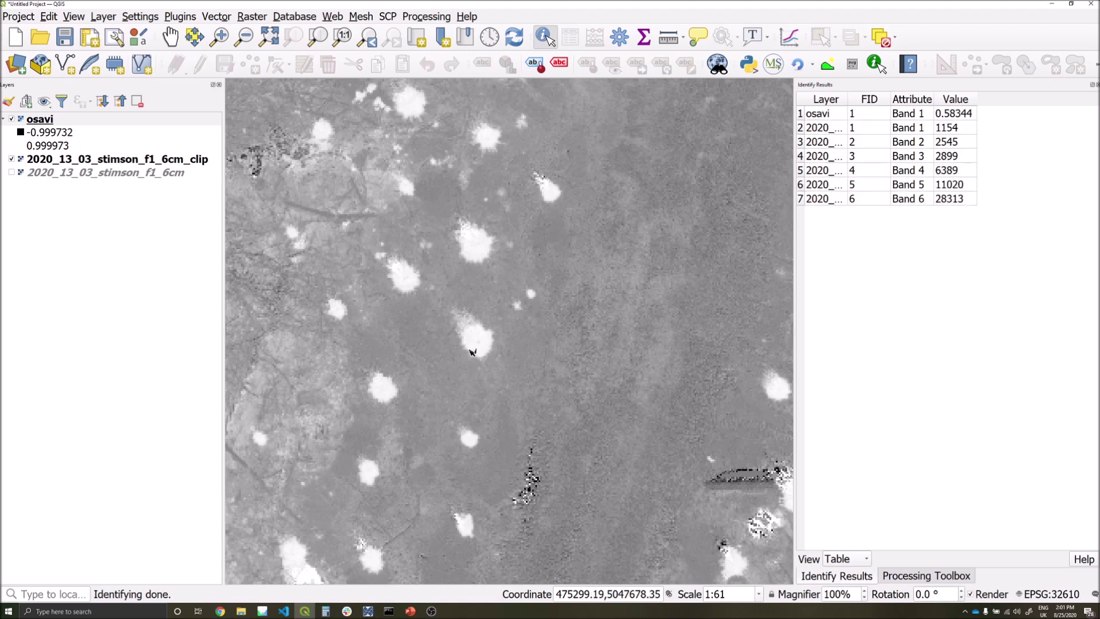
pyautogui.click(470, 345)
pyautogui.click(473, 336)
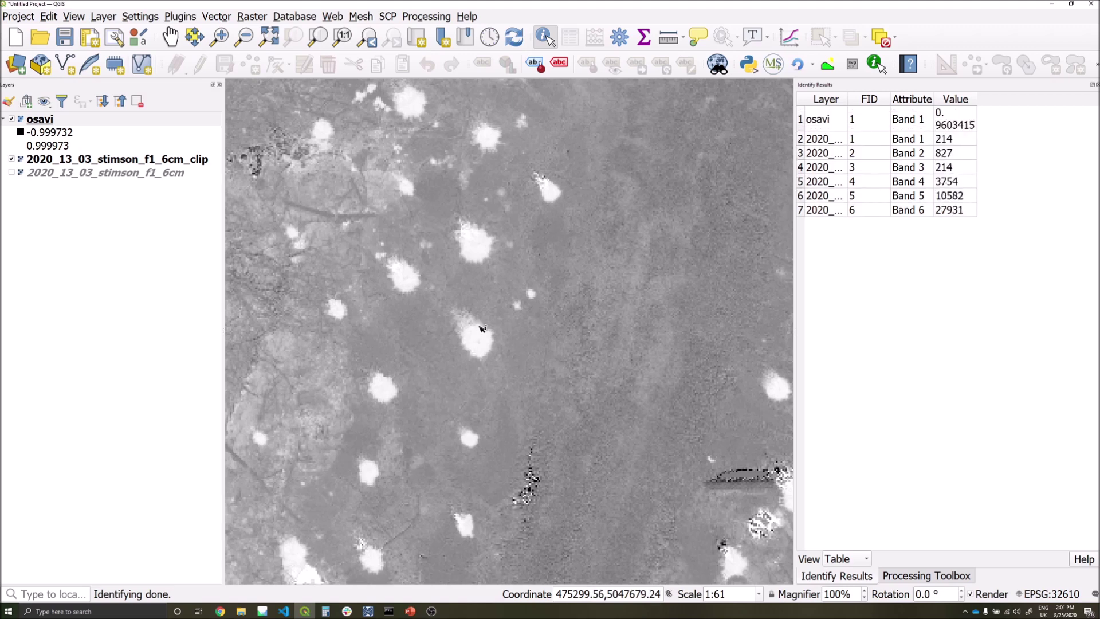
pyautogui.click(481, 327)
pyautogui.click(490, 335)
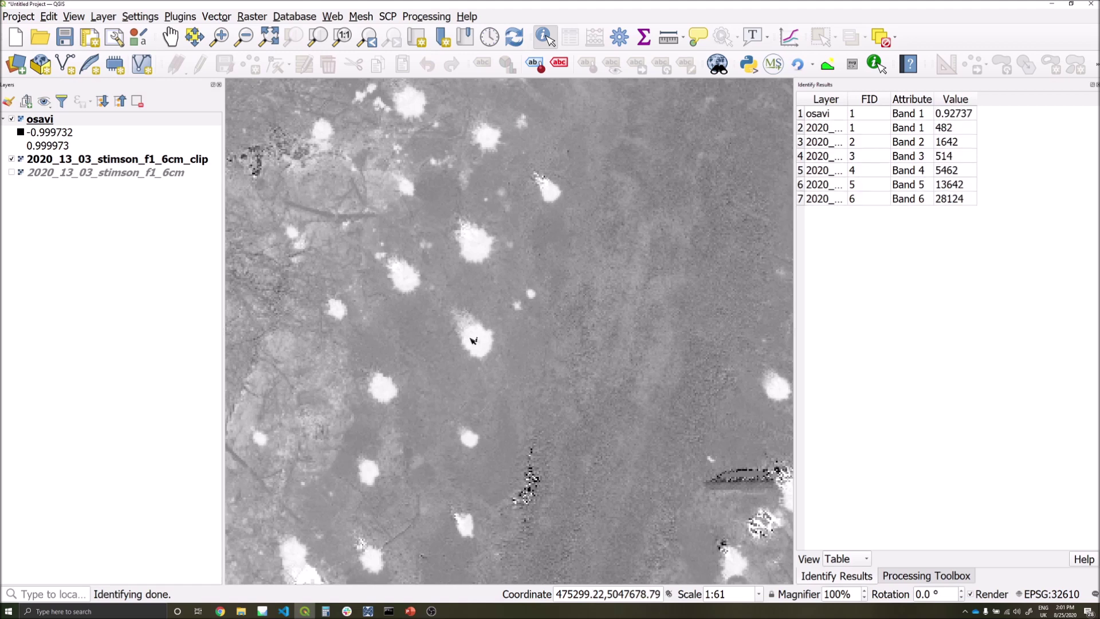
# Step: Zoom back out and pan along the curving strip to its lower part
pyautogui.scroll(-3, 472, 341)
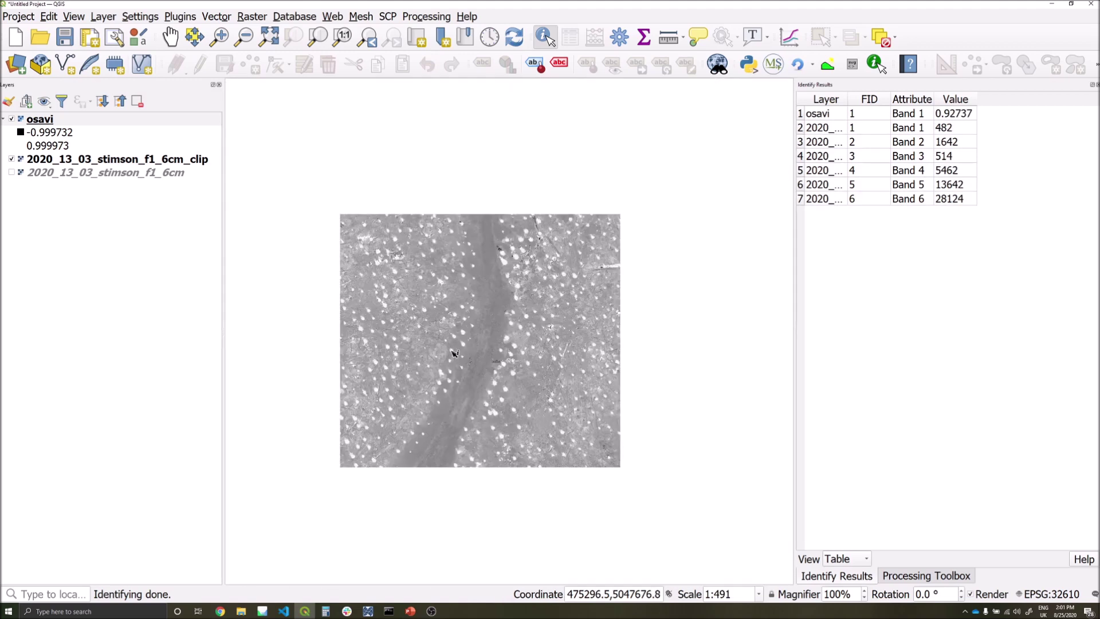
pyautogui.scroll(-1, 501, 440)
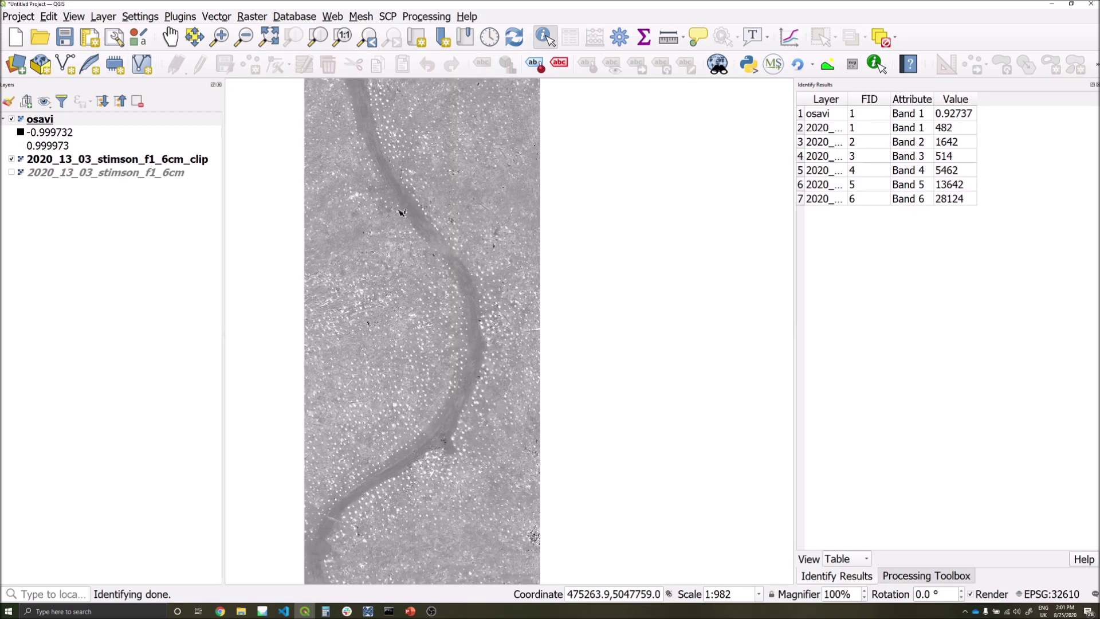
pyautogui.moveTo(449, 161); pyautogui.dragTo(473, 281)
pyautogui.moveTo(401, 579); pyautogui.dragTo(403, 416)
pyautogui.moveTo(476, 523); pyautogui.dragTo(481, 378)
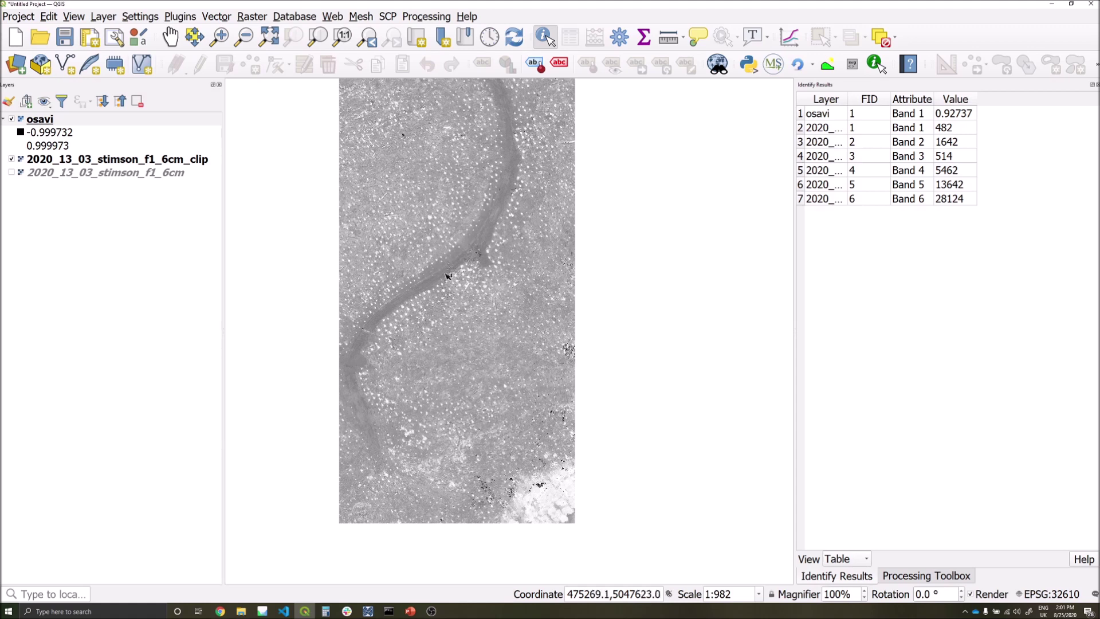
pyautogui.scroll(2, 440, 279)
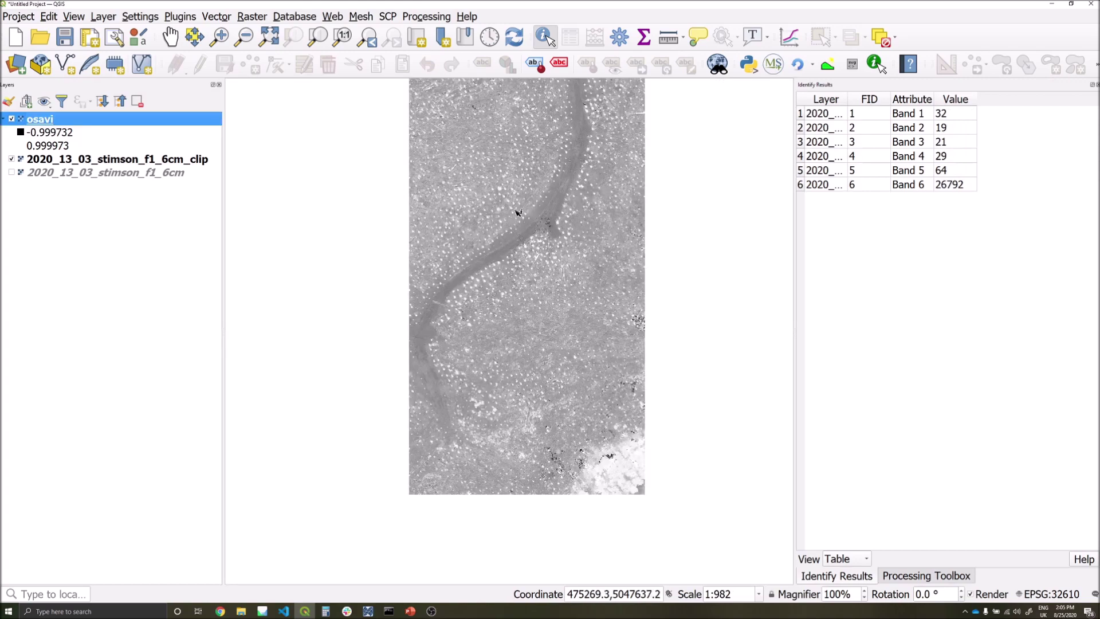
# Step: Hide osavi, make the RGB clip active, and read band values in dark shadows
pyautogui.scroll(2, 601, 318)
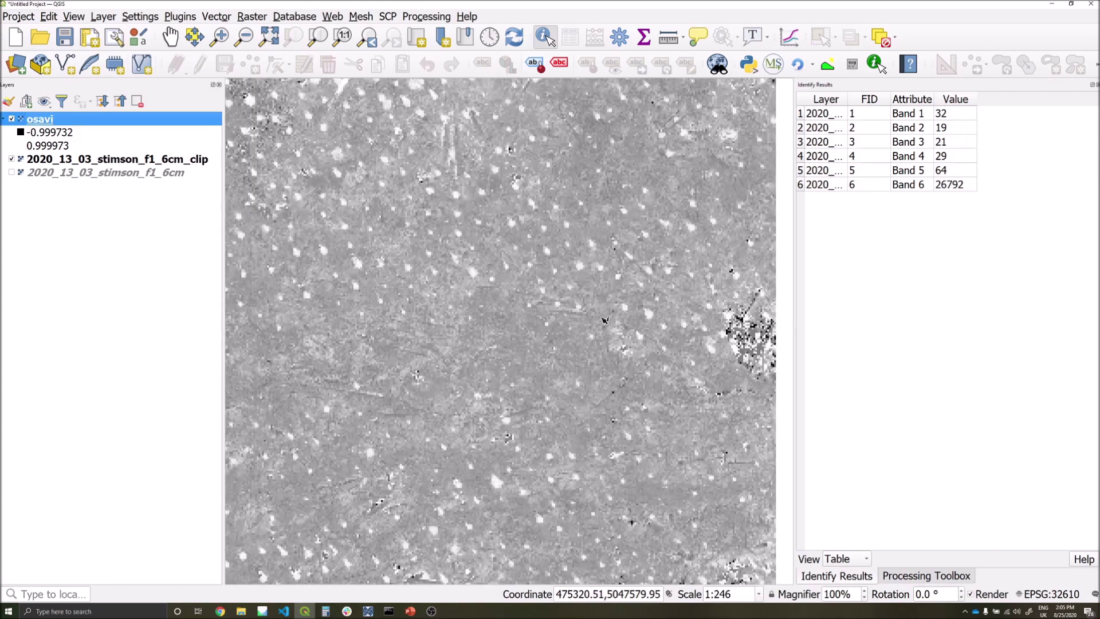
pyautogui.click(11, 119)
pyautogui.click(68, 163)
pyautogui.moveTo(744, 436); pyautogui.dragTo(582, 352)
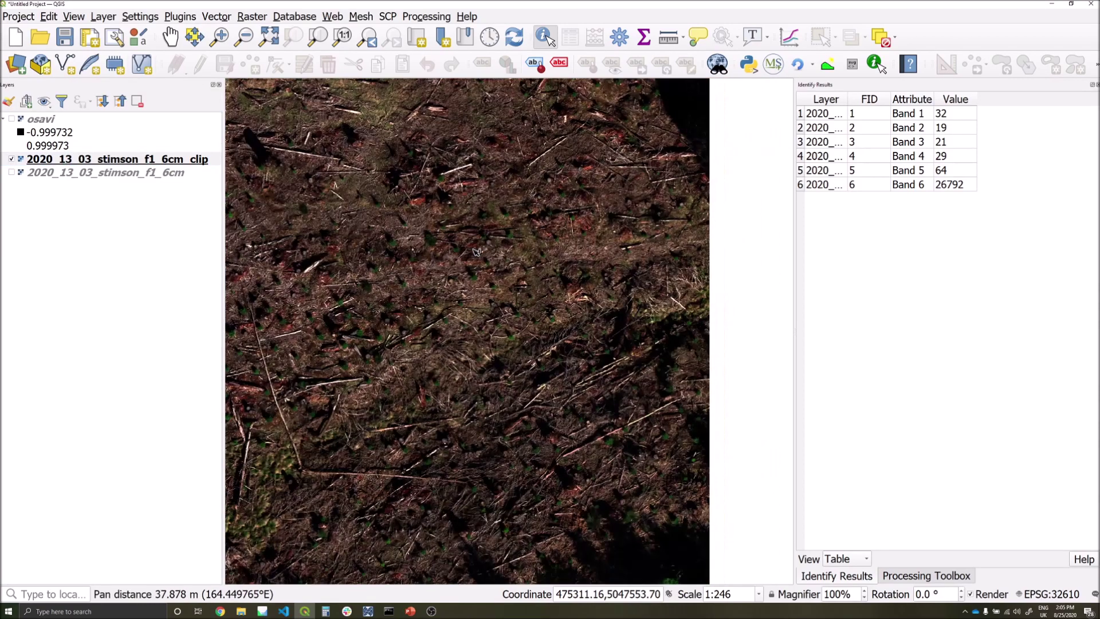
pyautogui.moveTo(705, 412); pyautogui.dragTo(526, 334)
pyautogui.click(554, 235)
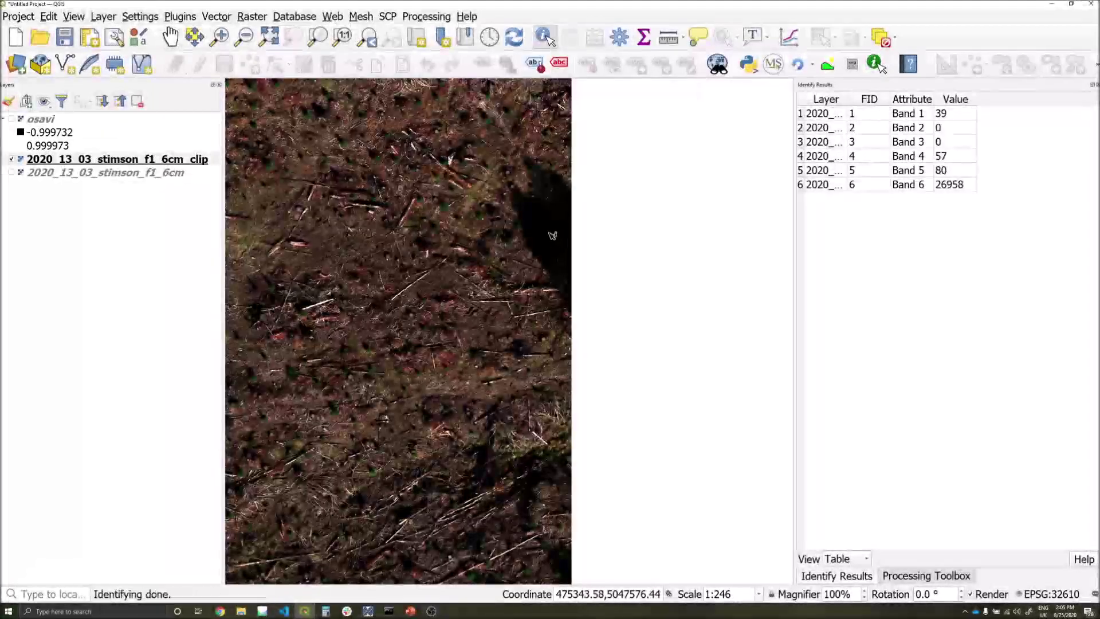
pyautogui.click(545, 234)
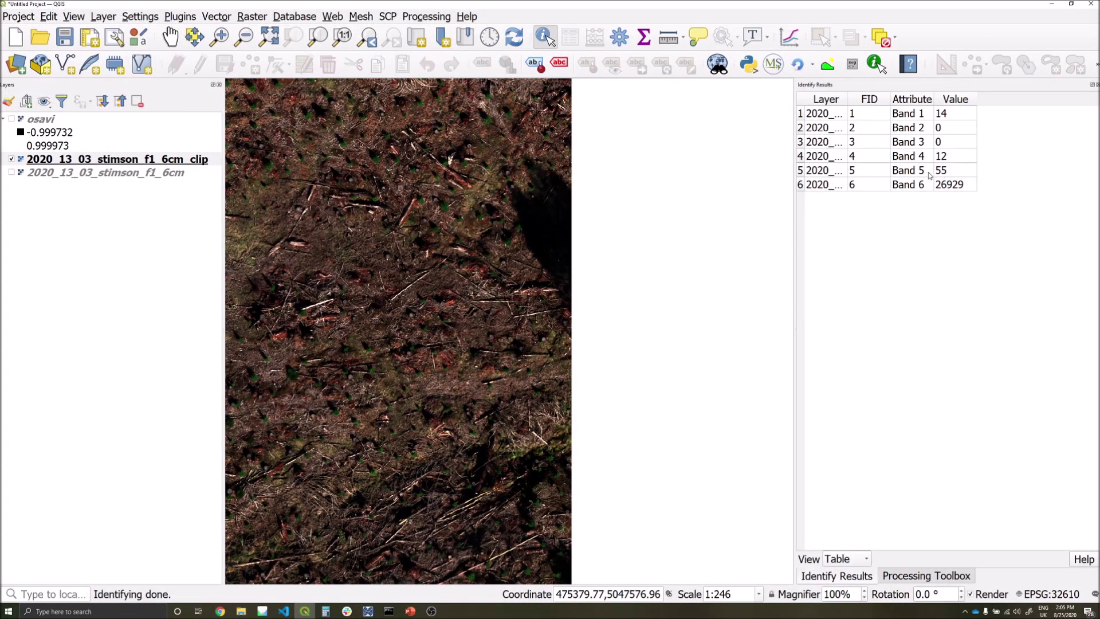
# Step: Read band values at shaded pixels near the green tree patch
pyautogui.moveTo(456, 446); pyautogui.dragTo(476, 425)
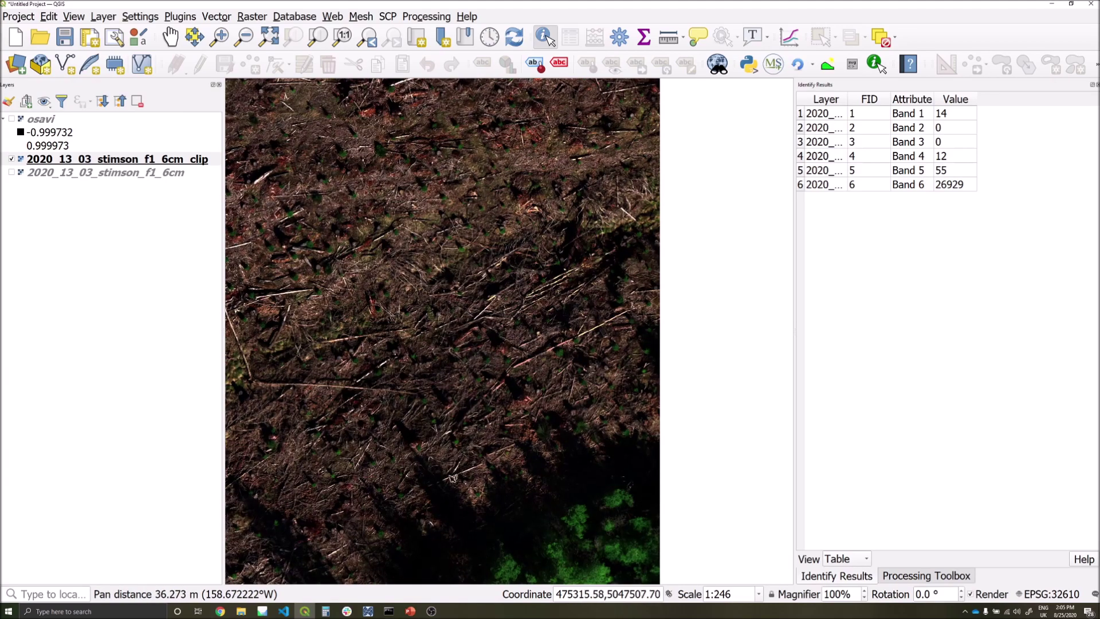
pyautogui.moveTo(454, 473); pyautogui.dragTo(486, 274)
pyautogui.click(485, 268)
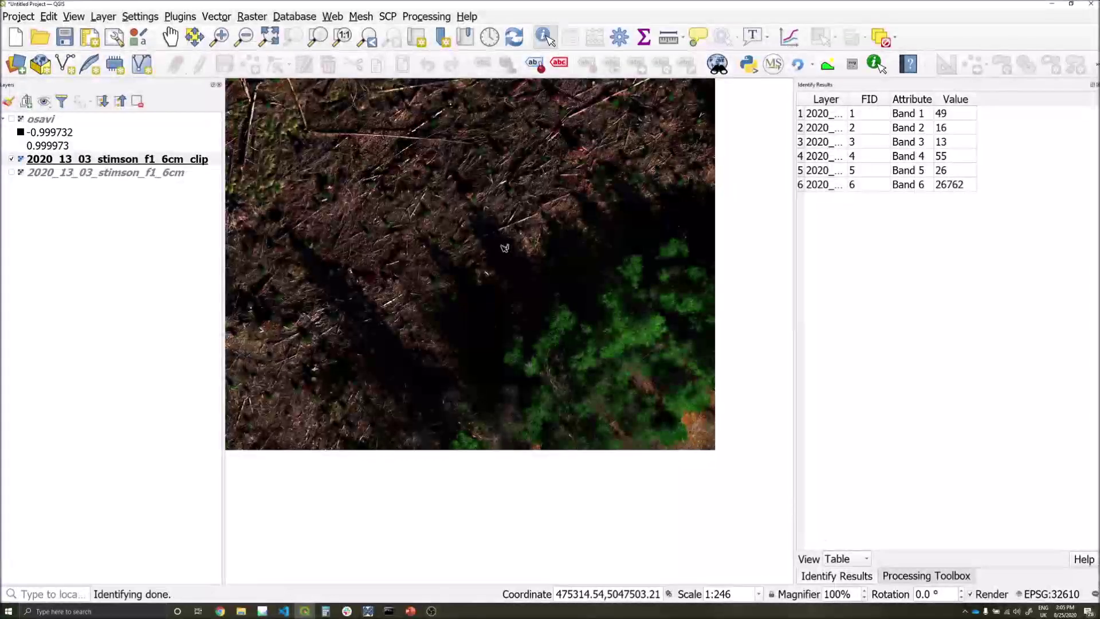
pyautogui.click(316, 257)
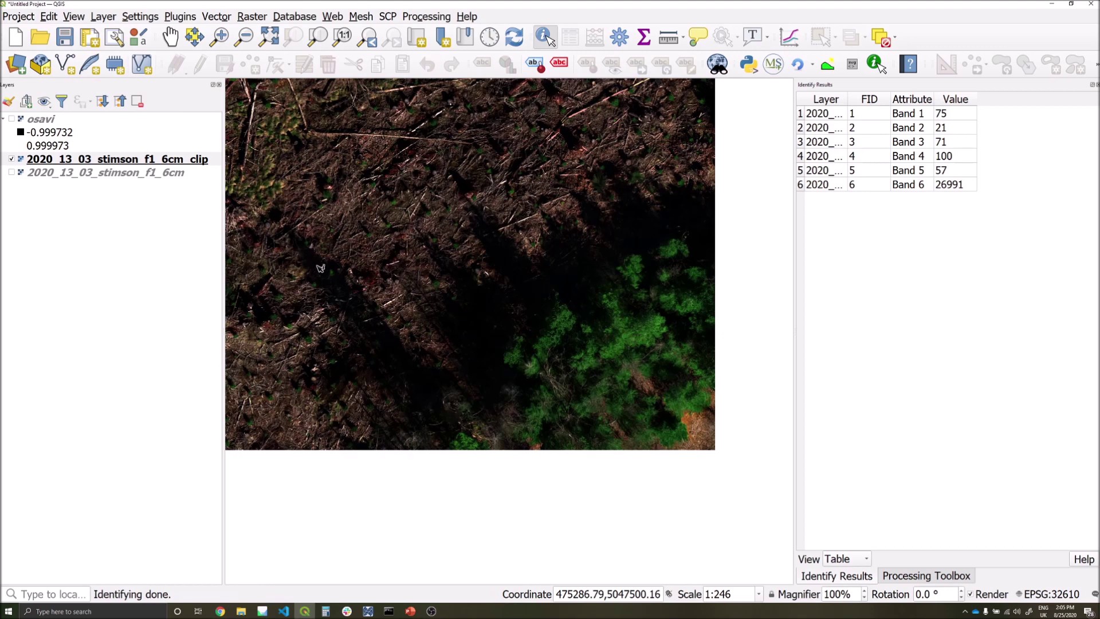
pyautogui.click(419, 377)
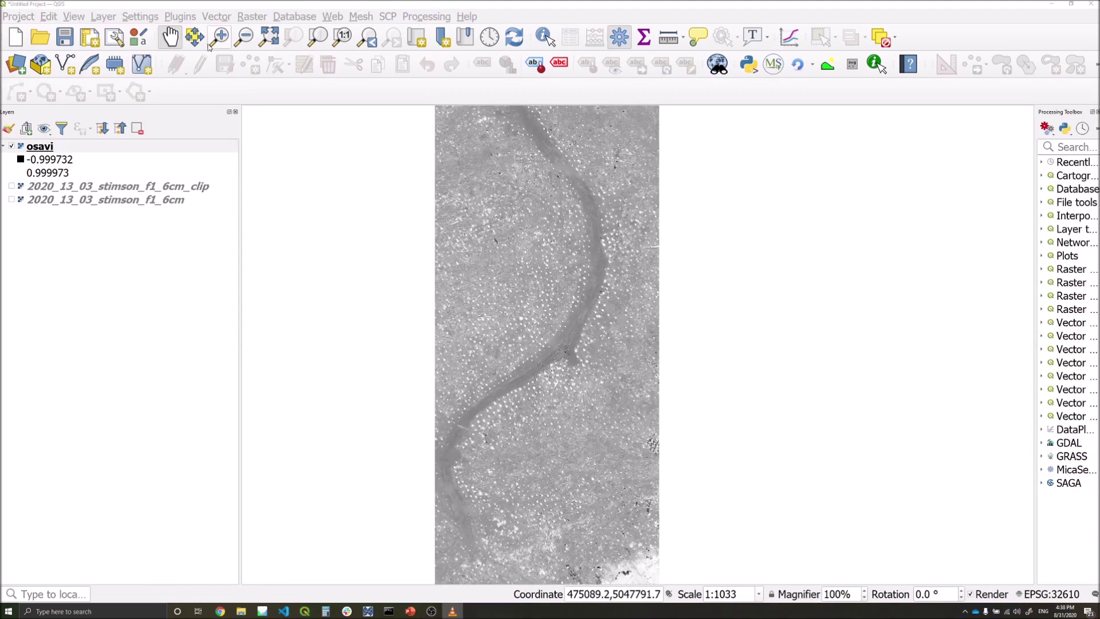
# Step: Run the pasted band-5 and OSAVI threshold expression, overwriting fine_filtered_osavi
pyautogui.click(253, 18)
pyautogui.click(274, 31)
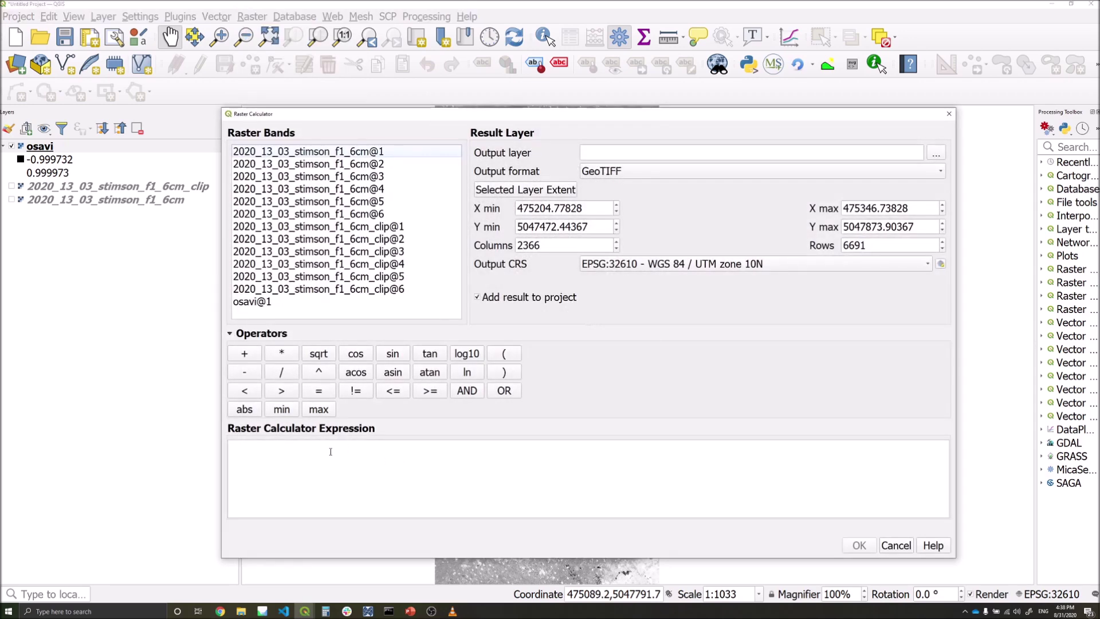
pyautogui.click(329, 451)
pyautogui.write('("2020_13_03_stimson_f1_6cm_clip@5">=6000) *("osavi@1">0.88)!= 0 = 1')
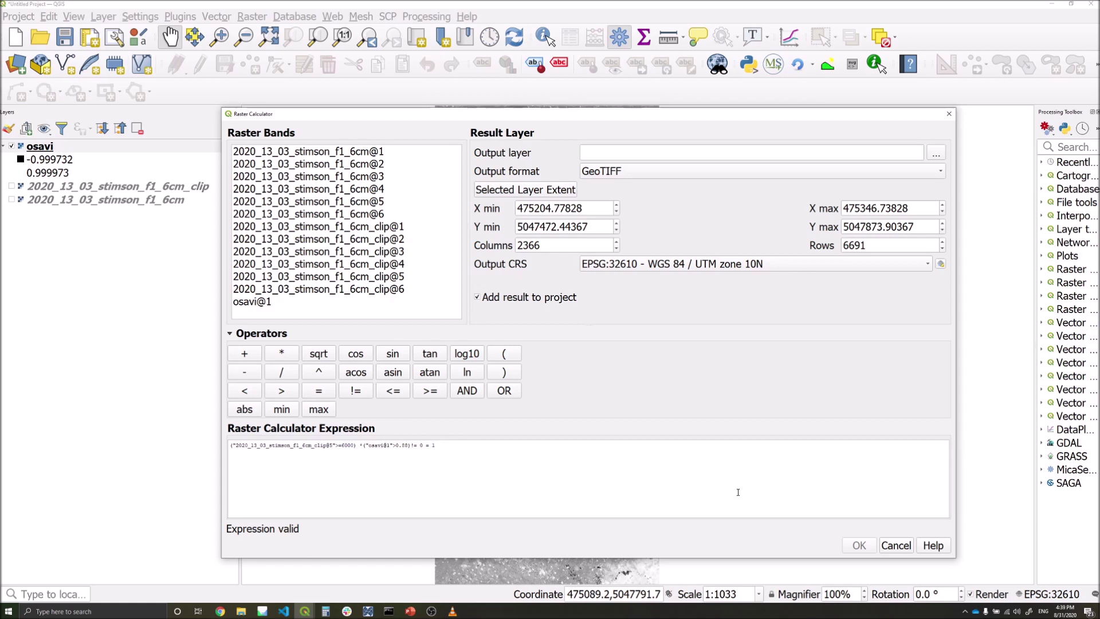
pyautogui.click(936, 153)
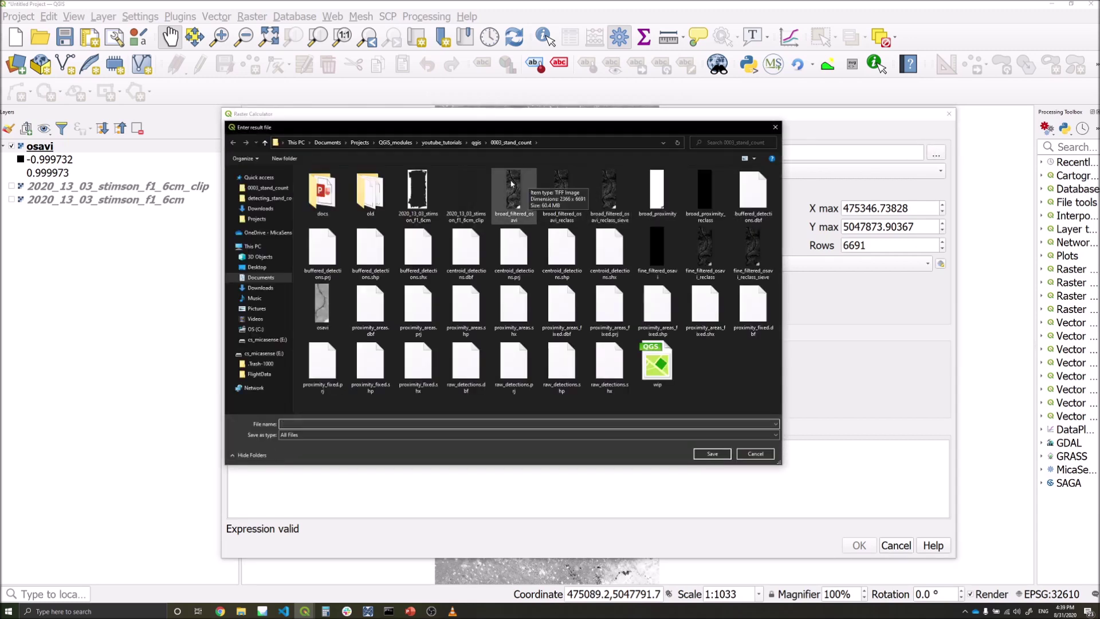
pyautogui.click(657, 252)
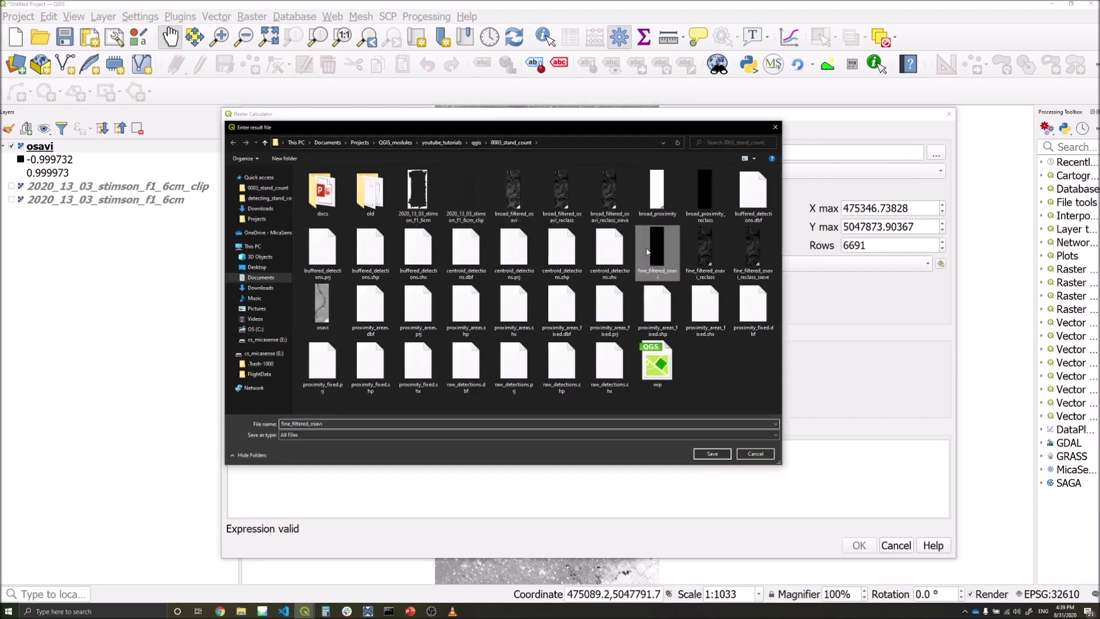
pyautogui.click(712, 453)
pyautogui.click(566, 306)
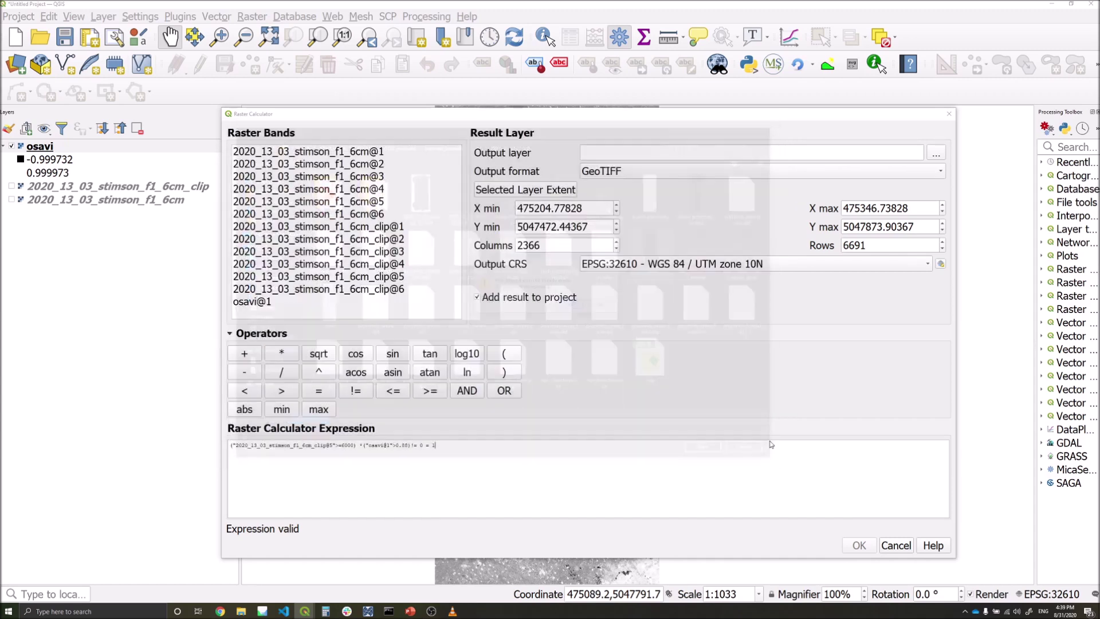
pyautogui.click(859, 545)
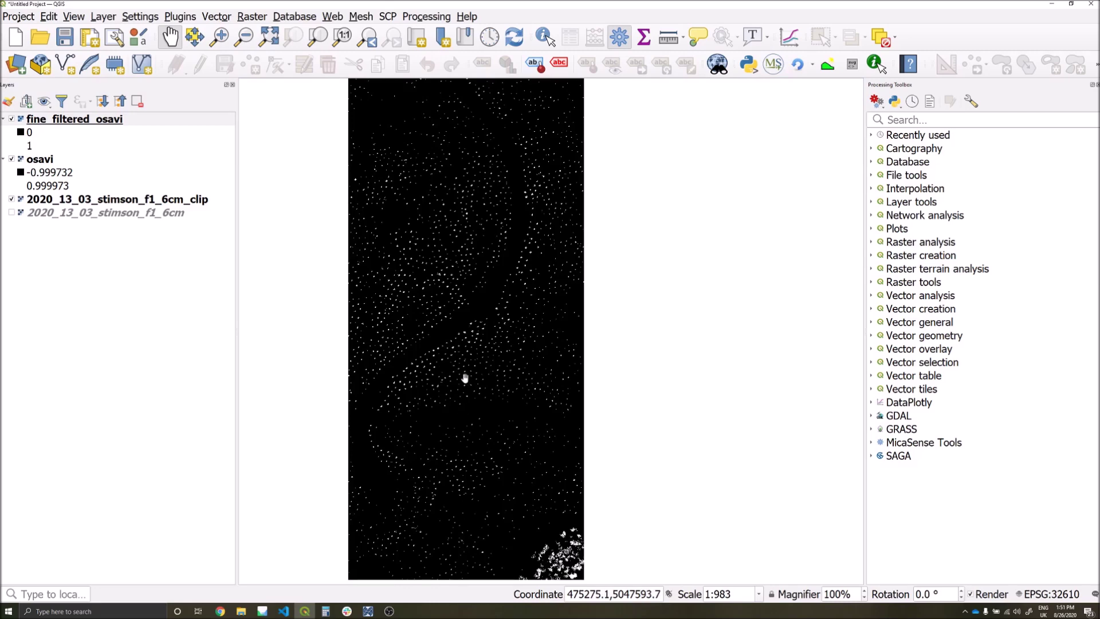
# Step: Pan around the fine_filtered_osavi mask and toggle it off and on against the aerial image
pyautogui.scroll(4, 464, 378)
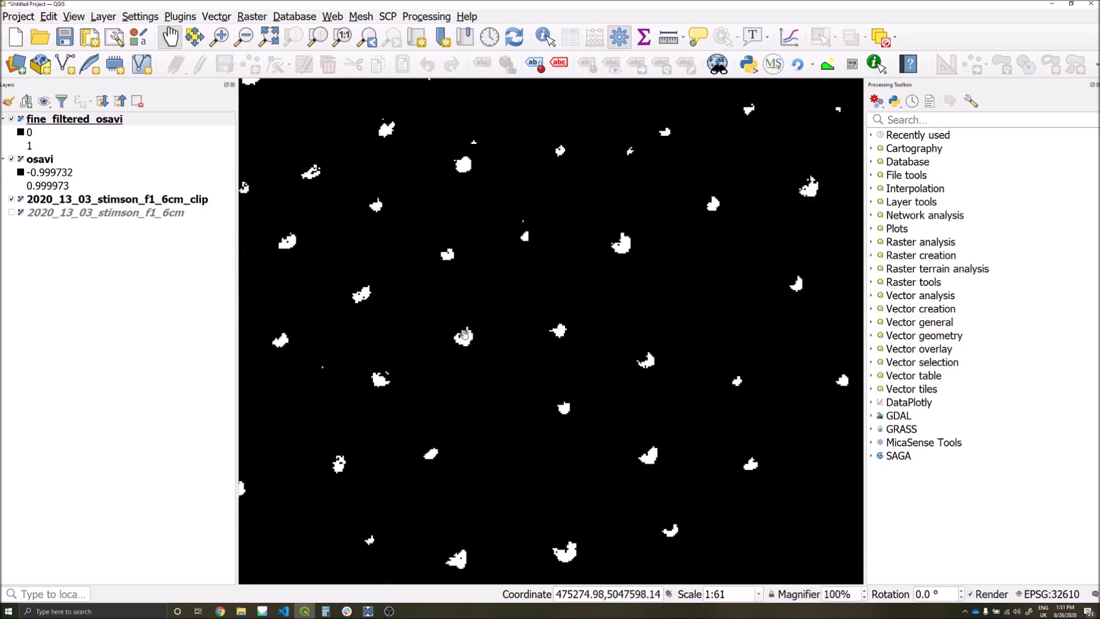
pyautogui.moveTo(525, 274); pyautogui.dragTo(640, 432)
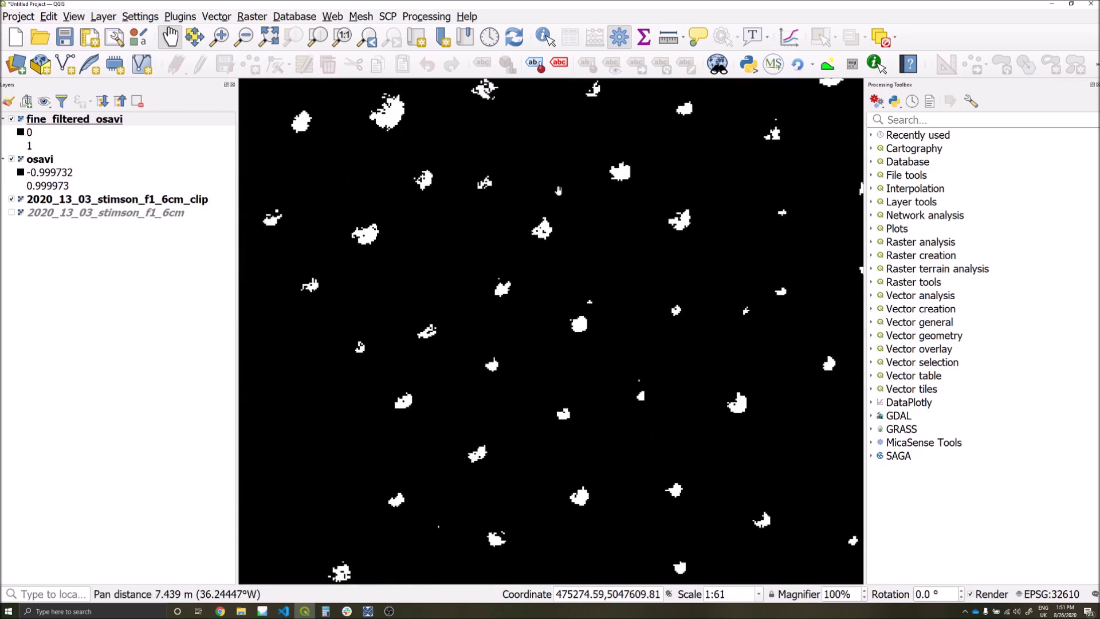
pyautogui.moveTo(559, 191); pyautogui.dragTo(549, 335)
pyautogui.scroll(-2, 549, 335)
pyautogui.scroll(-1, 549, 335)
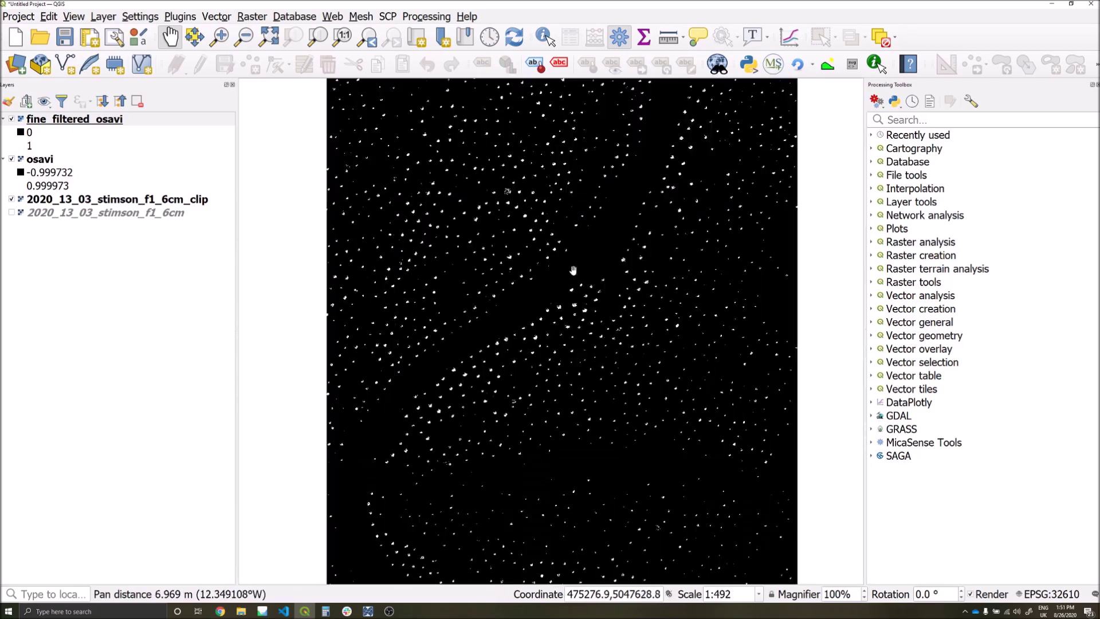
pyautogui.moveTo(569, 270); pyautogui.dragTo(579, 386)
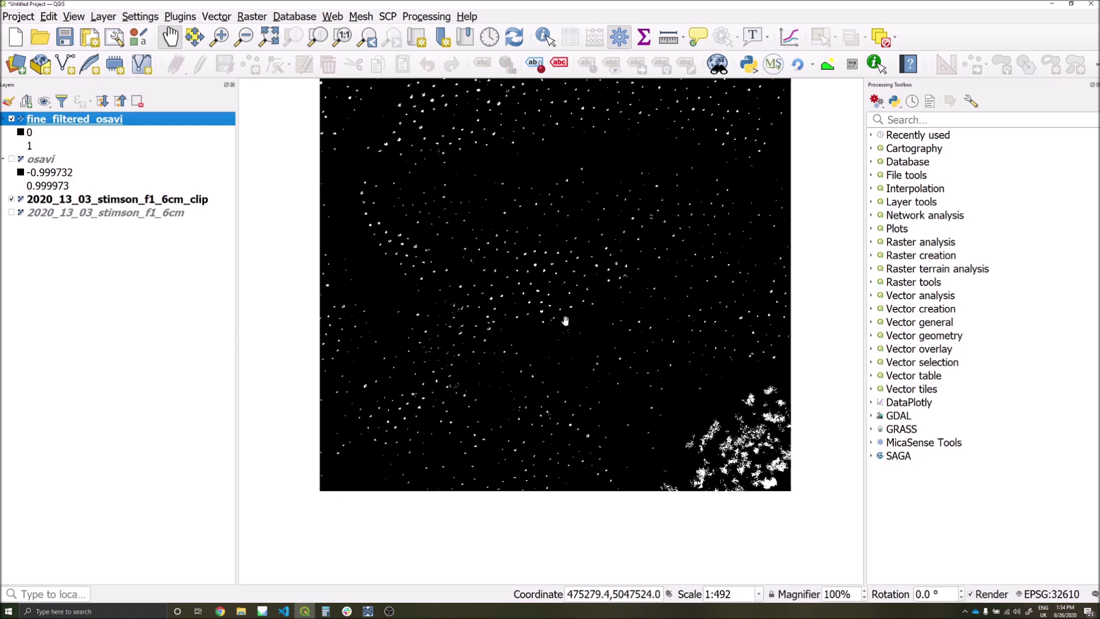
pyautogui.scroll(3, 573, 333)
pyautogui.scroll(2, 499, 330)
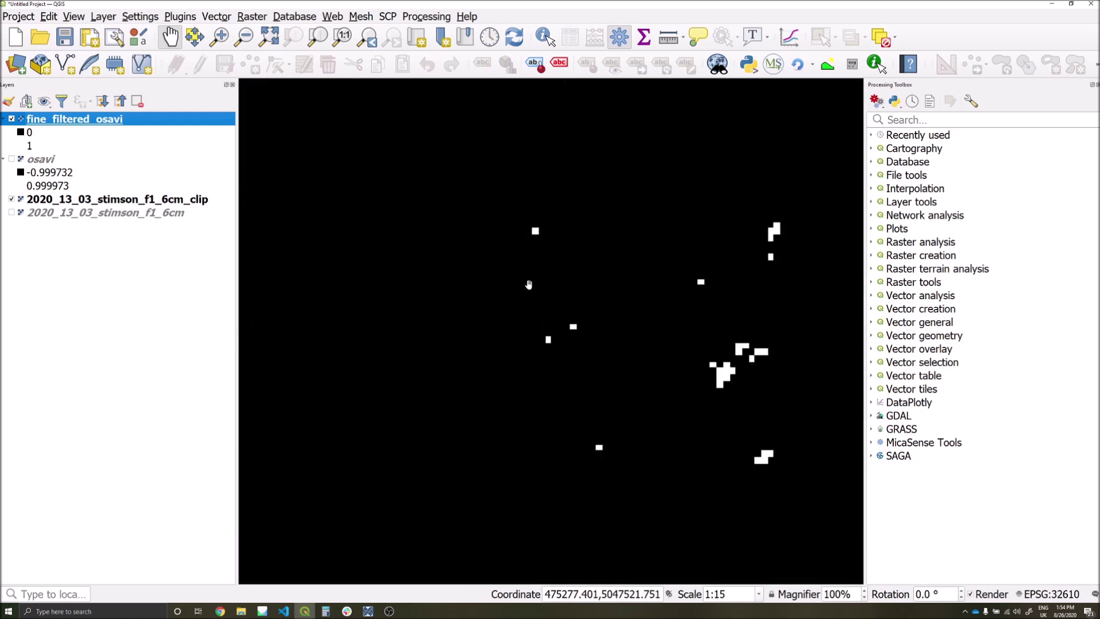
pyautogui.click(12, 120)
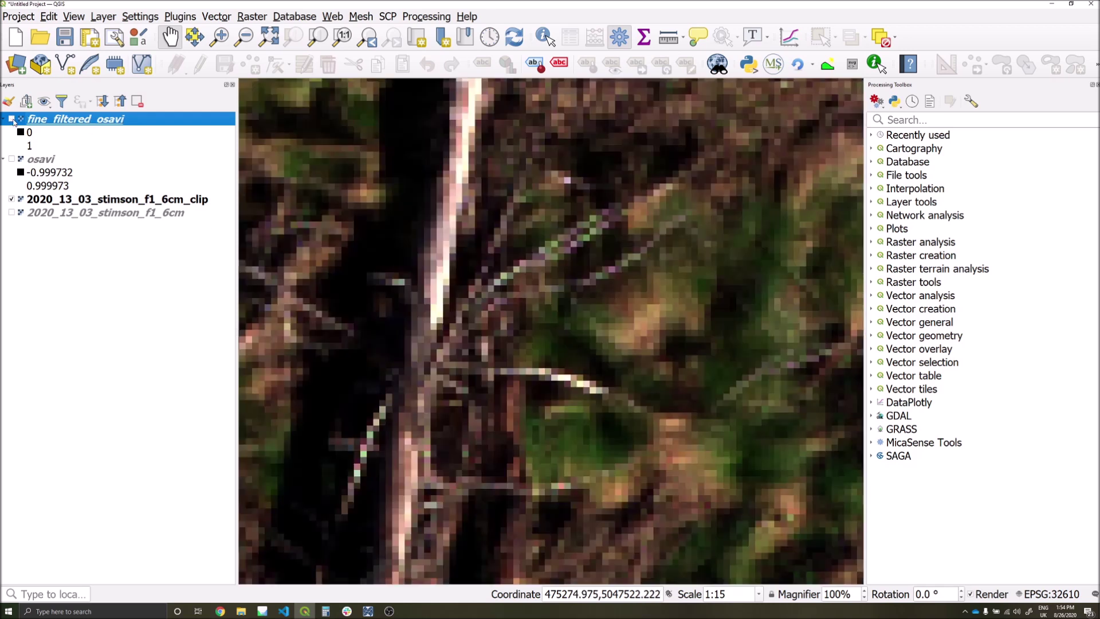
pyautogui.click(12, 119)
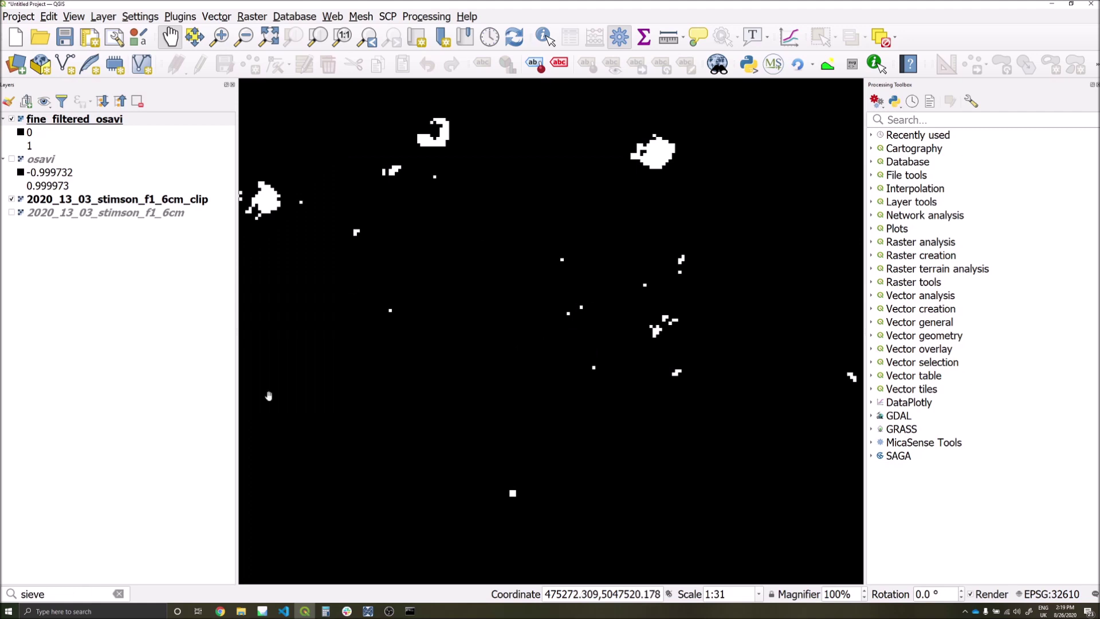
# Step: Run Sieve on fine_filtered_osavi with threshold 5, then close the tool
pyautogui.click(77, 594)
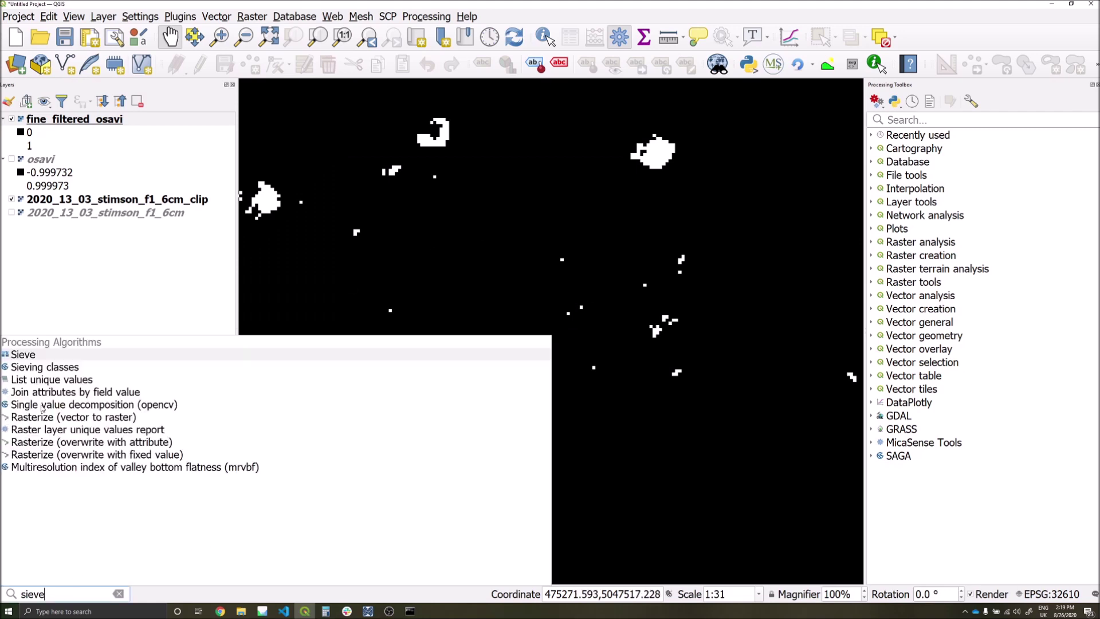
pyautogui.click(29, 360)
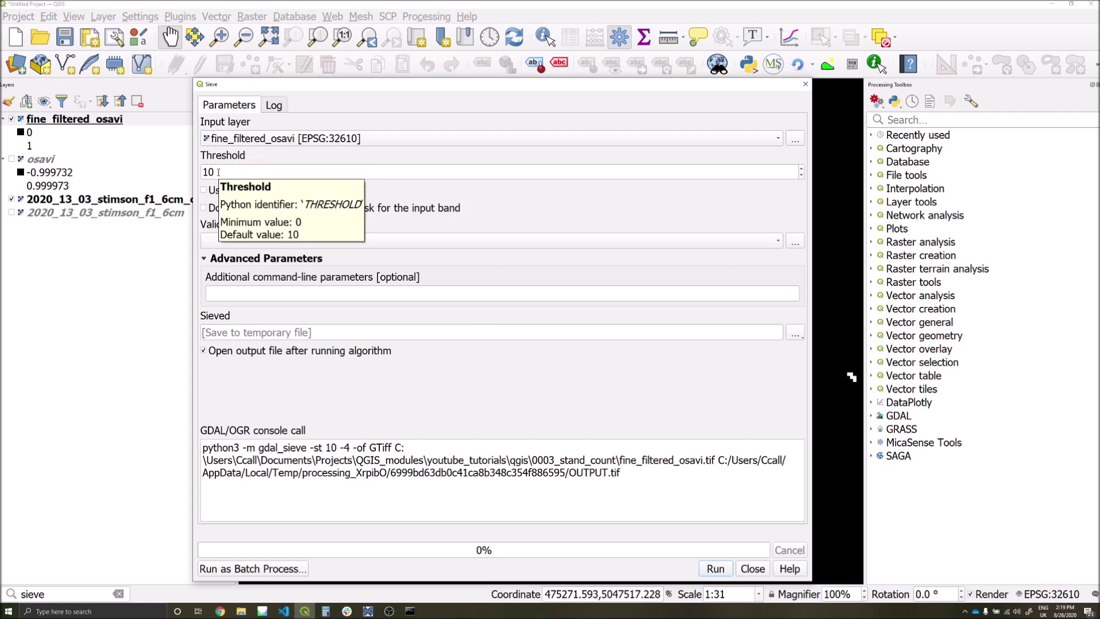
pyautogui.doubleClick(218, 172)
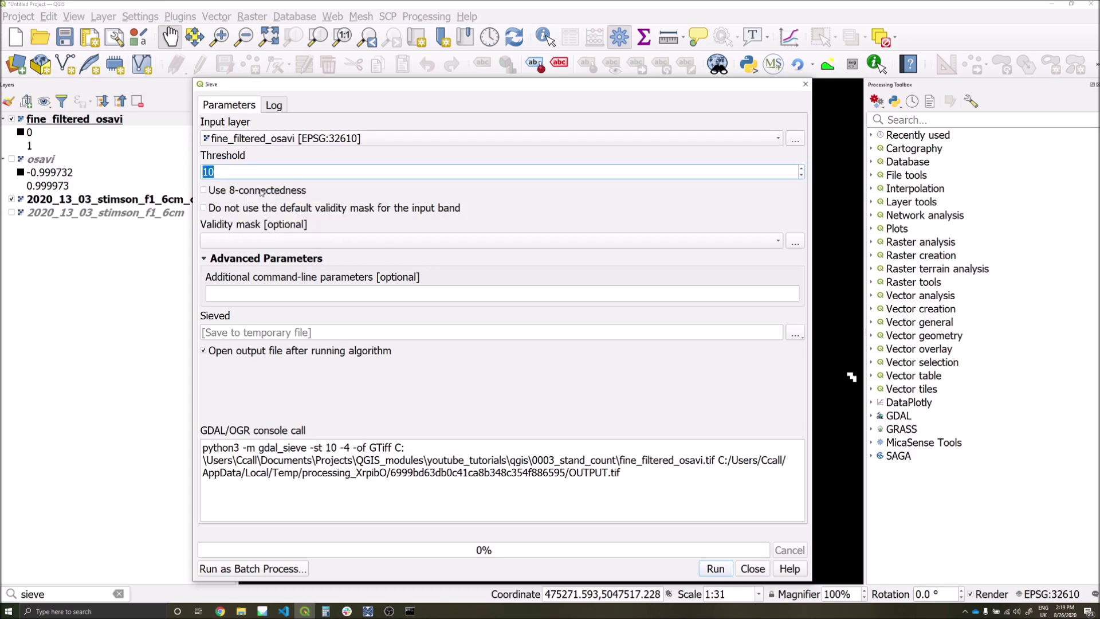
pyautogui.write('5')
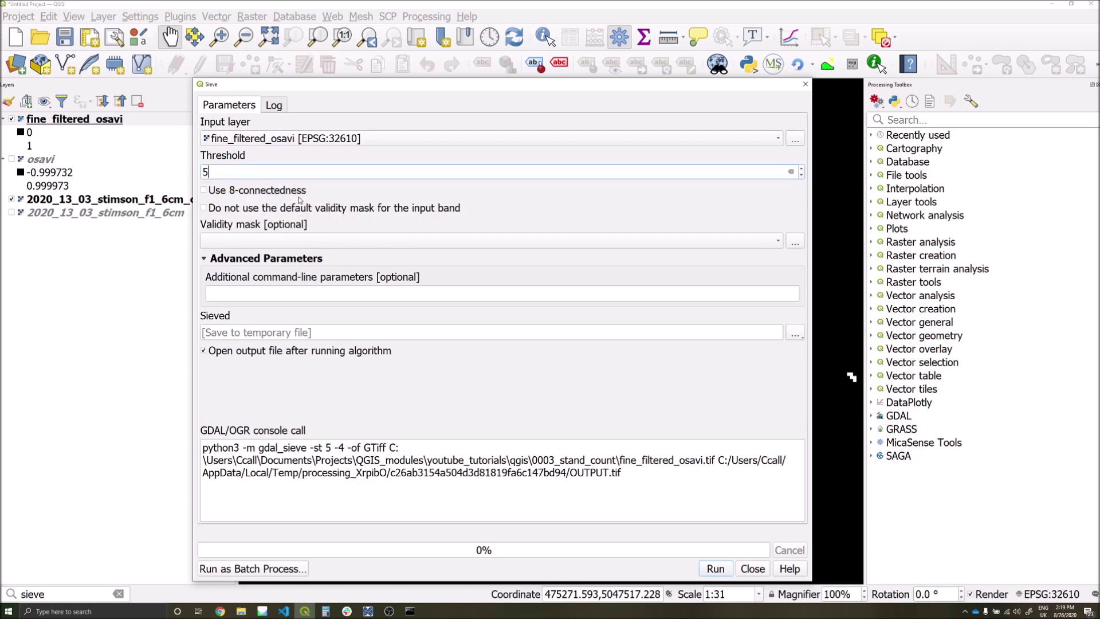
pyautogui.click(715, 569)
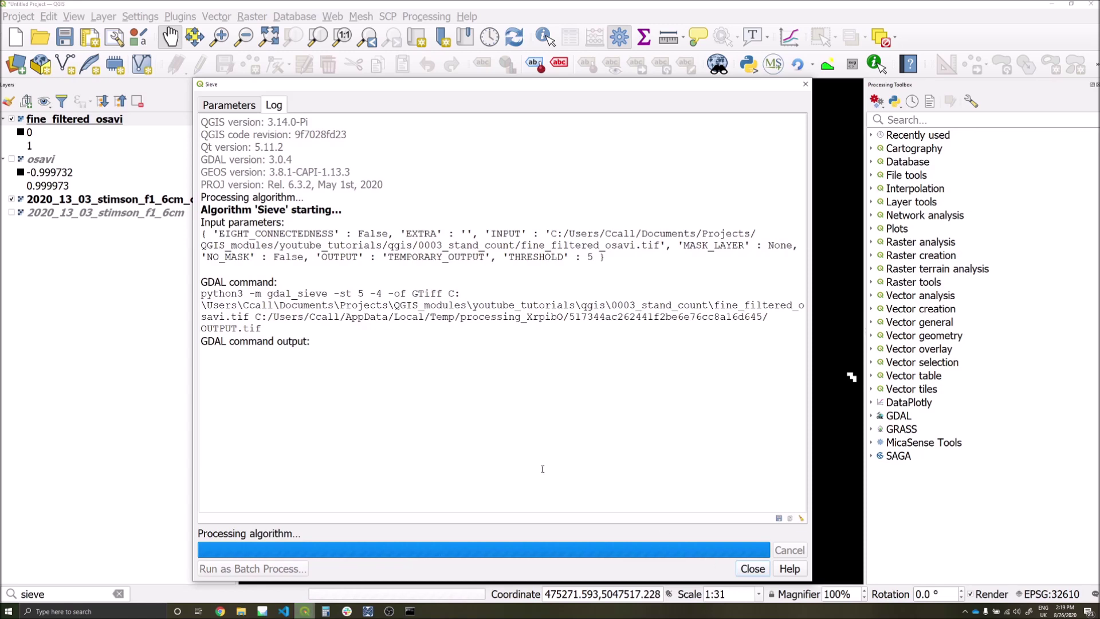
pyautogui.click(753, 568)
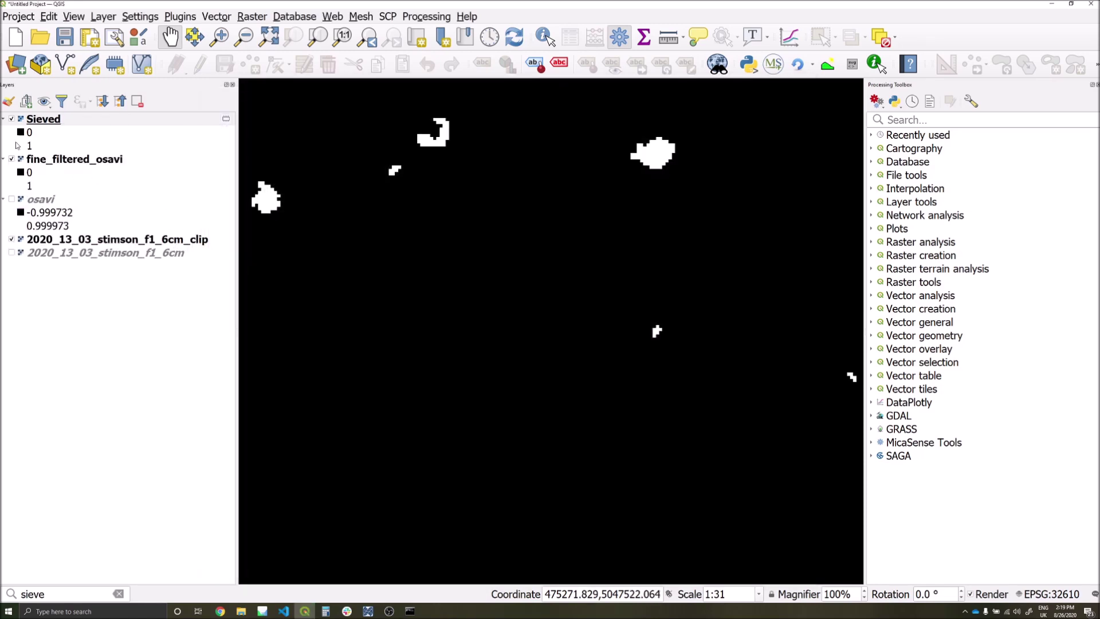
# Step: Toggle the Sieved layer off and on to compare it, then hide fine_filtered_osavi
pyautogui.click(11, 119)
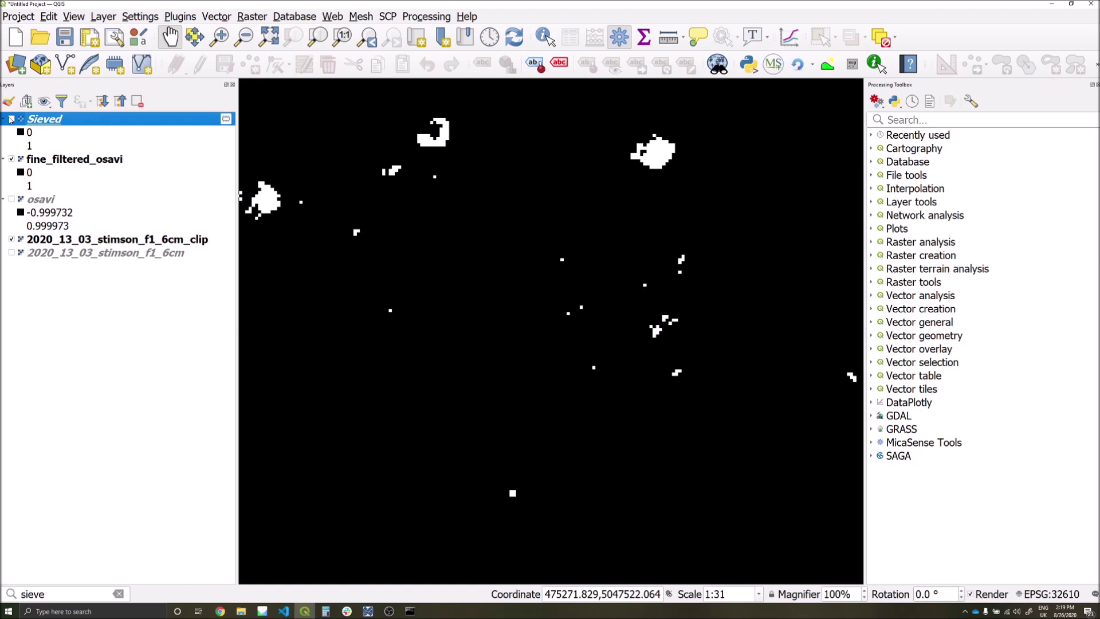
pyautogui.click(11, 119)
pyautogui.click(10, 120)
pyautogui.click(10, 119)
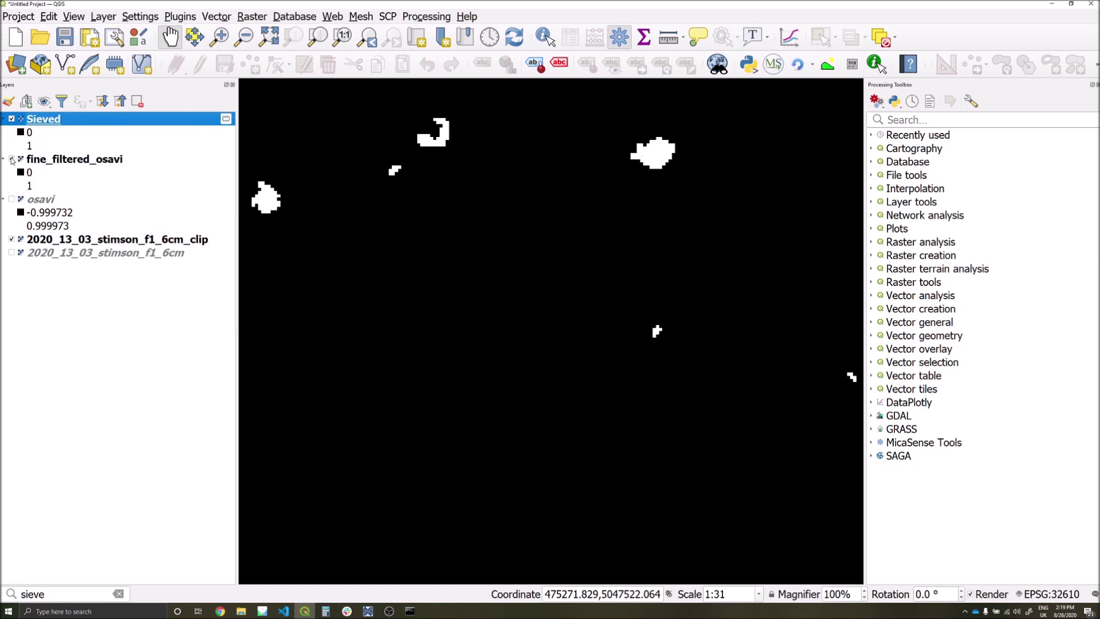
pyautogui.click(11, 161)
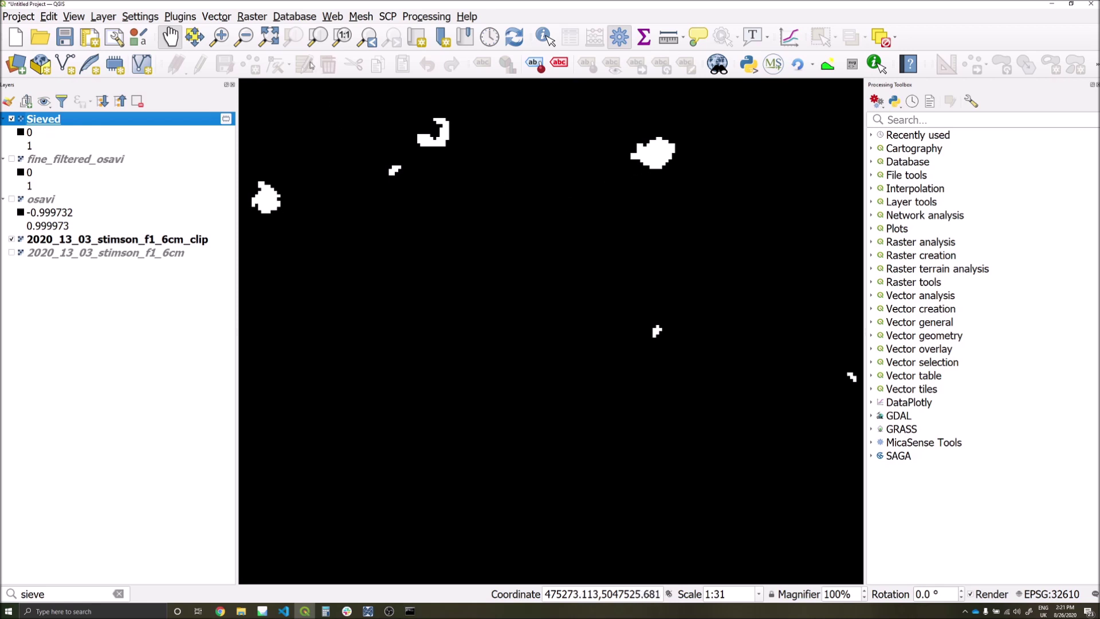
# Step: Run Polygonize (Raster to Vector) on the Sieved layer
pyautogui.click(252, 16)
pyautogui.moveTo(295, 143)
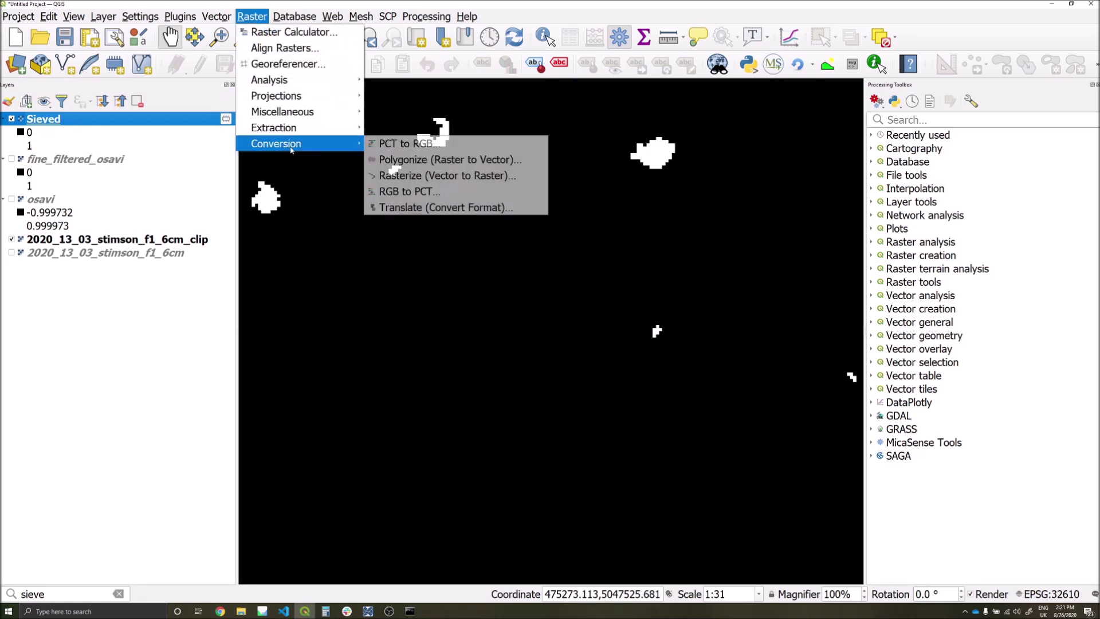
pyautogui.click(426, 161)
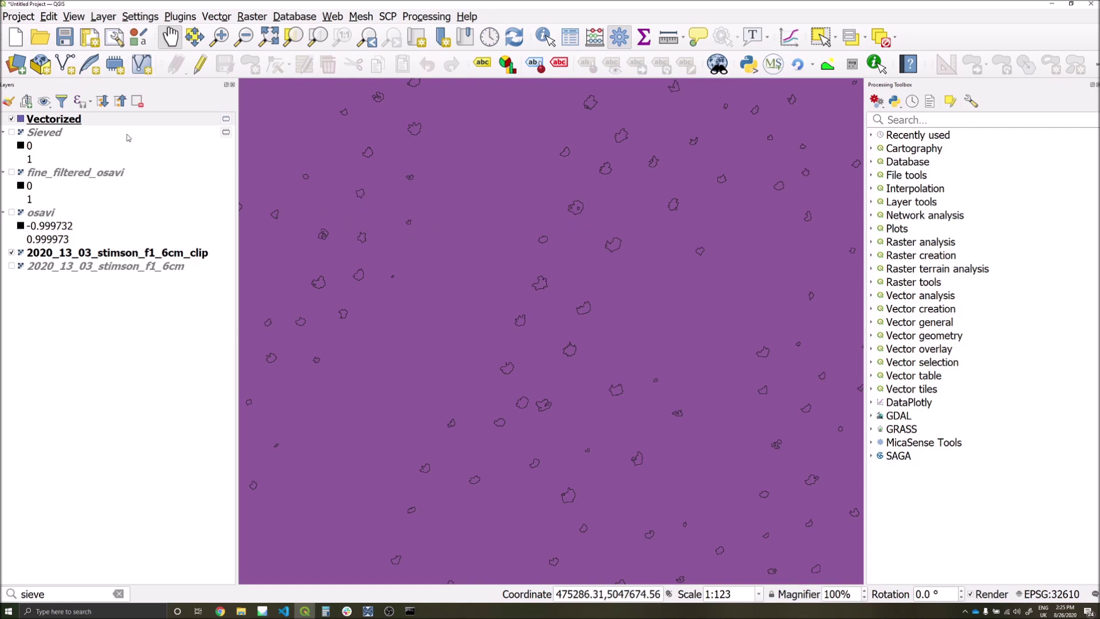
# Step: Select the new Vectorized layer in the Layers panel
pyautogui.moveTo(71, 119)
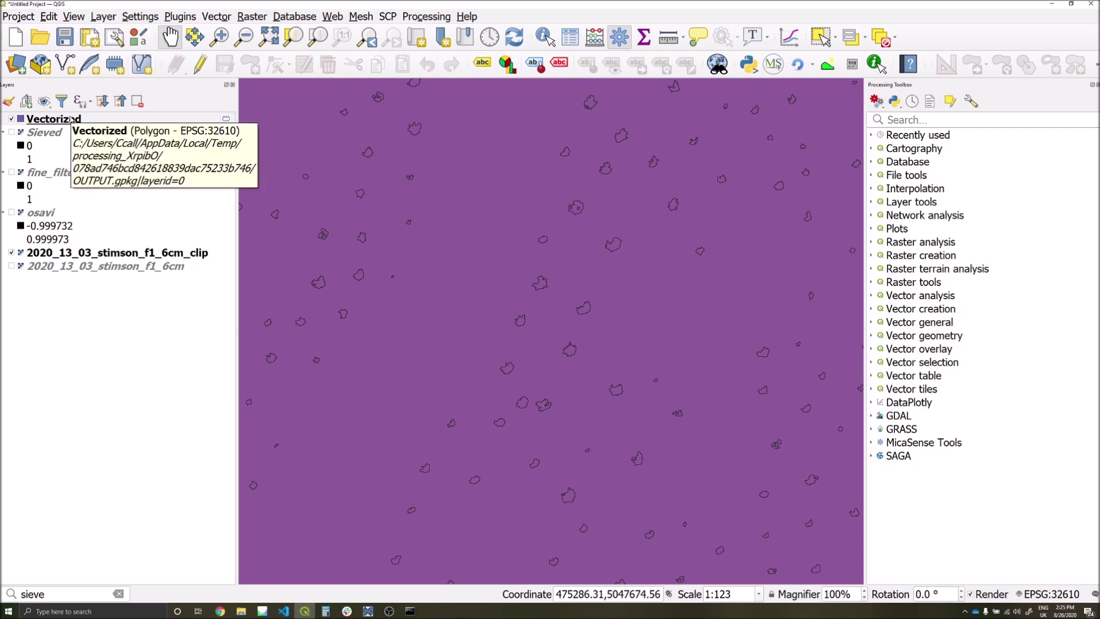
pyautogui.click(70, 118)
# Step: Apply a "DN">0 provider filter to the Vectorized layer through its Query Builder
pyautogui.doubleClick(133, 119)
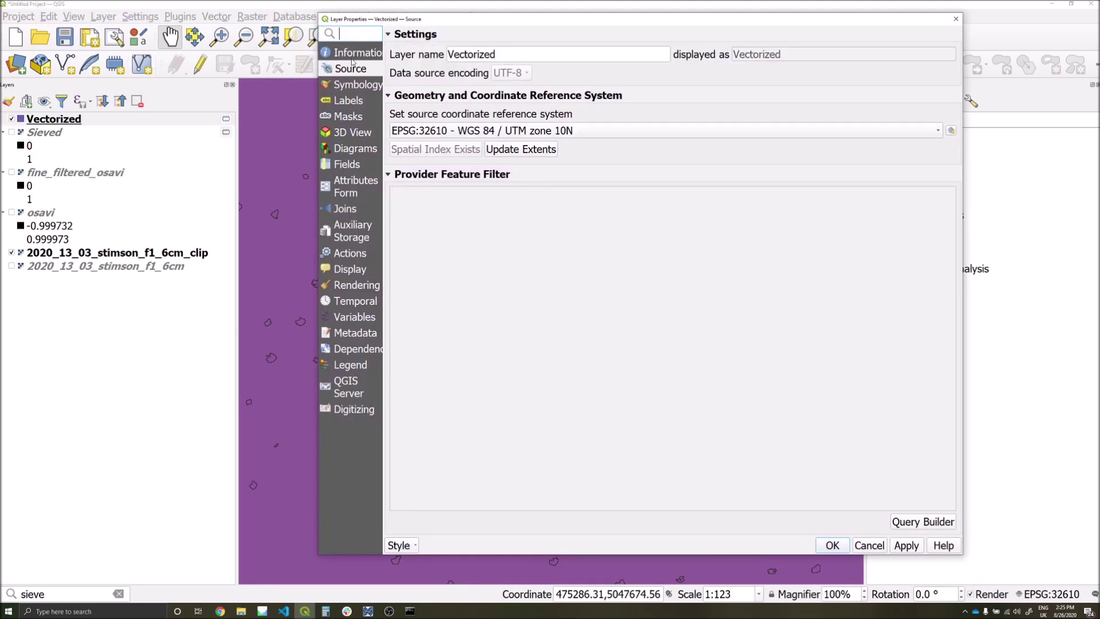
pyautogui.click(923, 521)
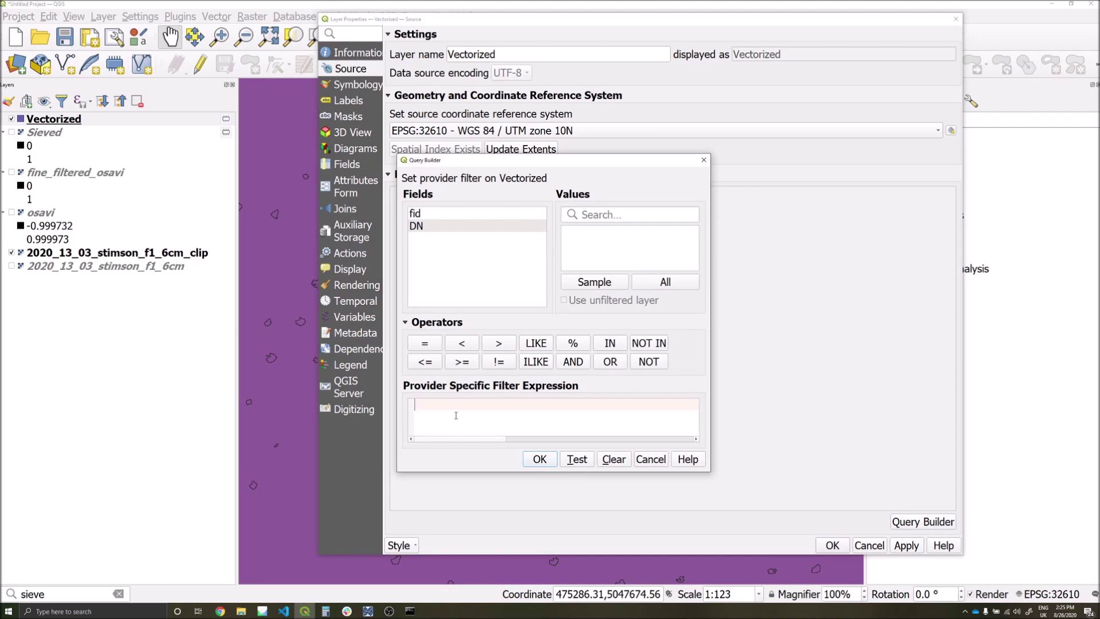
pyautogui.write('"DN">0')
pyautogui.click(538, 459)
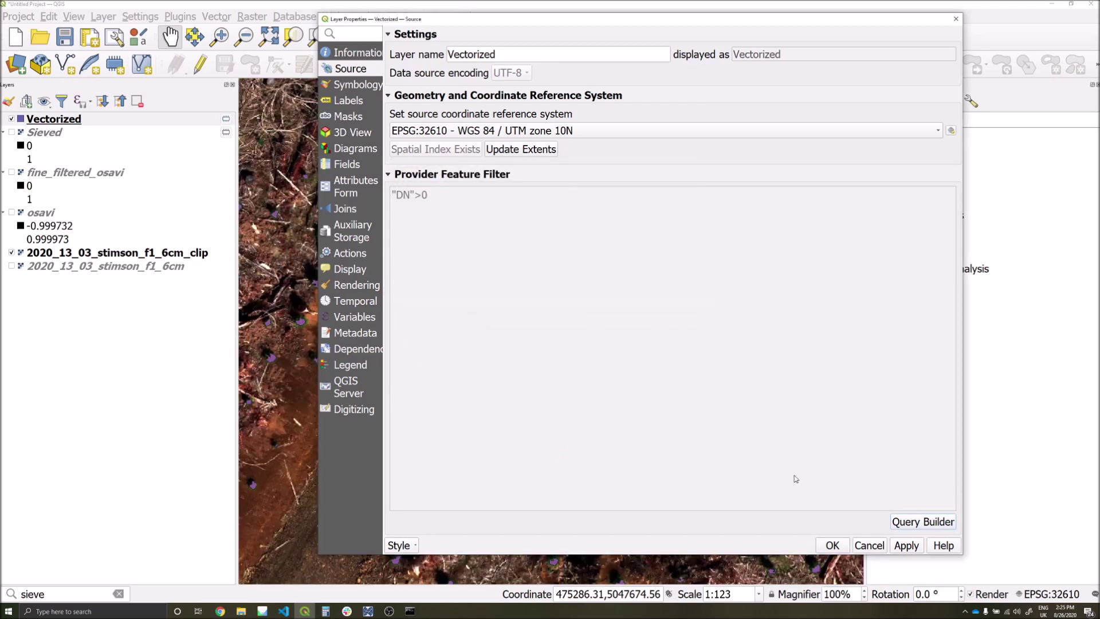
pyautogui.click(906, 547)
pyautogui.click(834, 544)
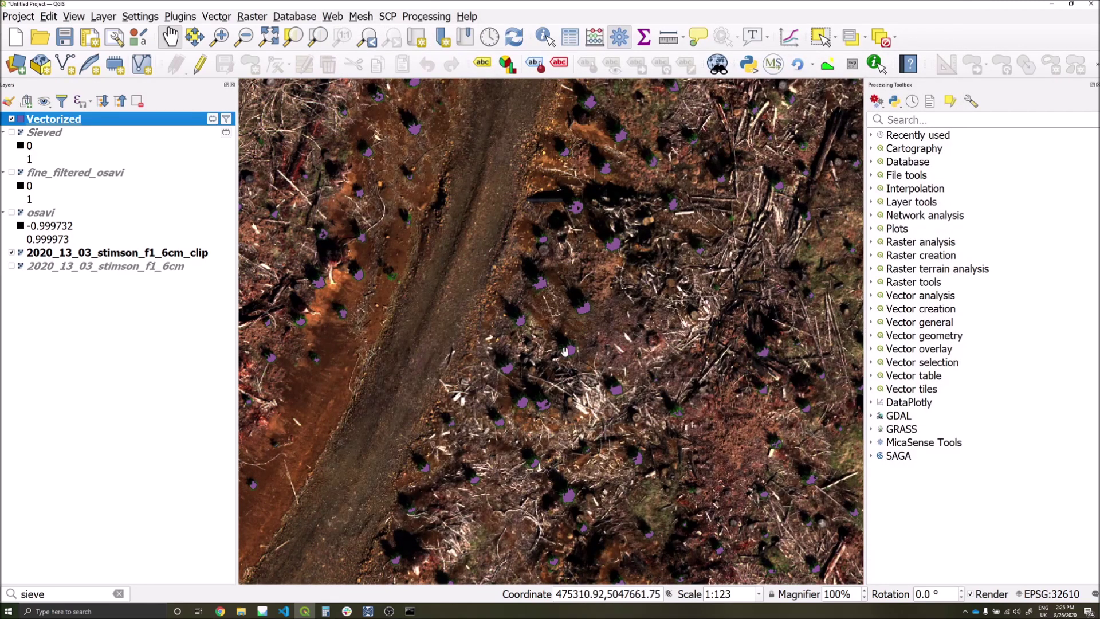
pyautogui.moveTo(600, 244); pyautogui.dragTo(609, 383)
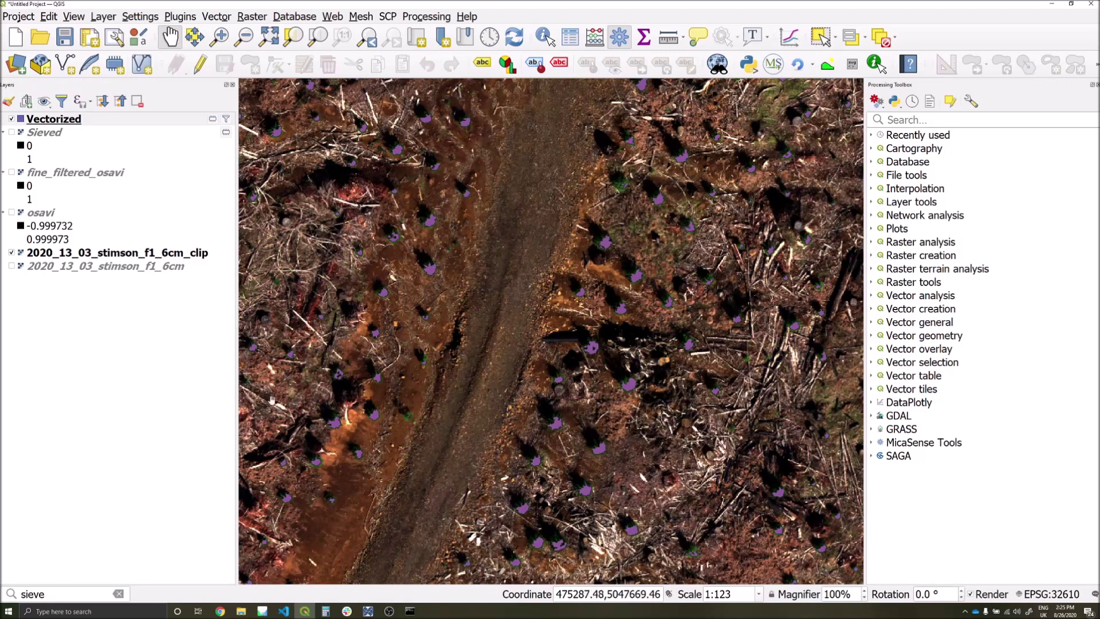
pyautogui.click(11, 119)
pyautogui.click(11, 119)
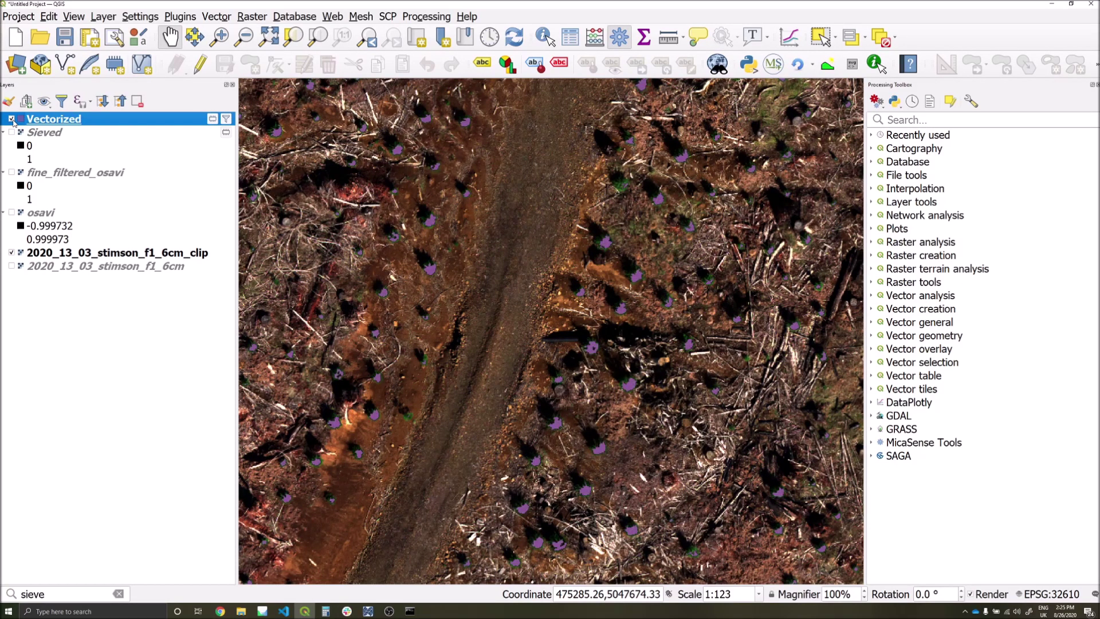
pyautogui.click(11, 119)
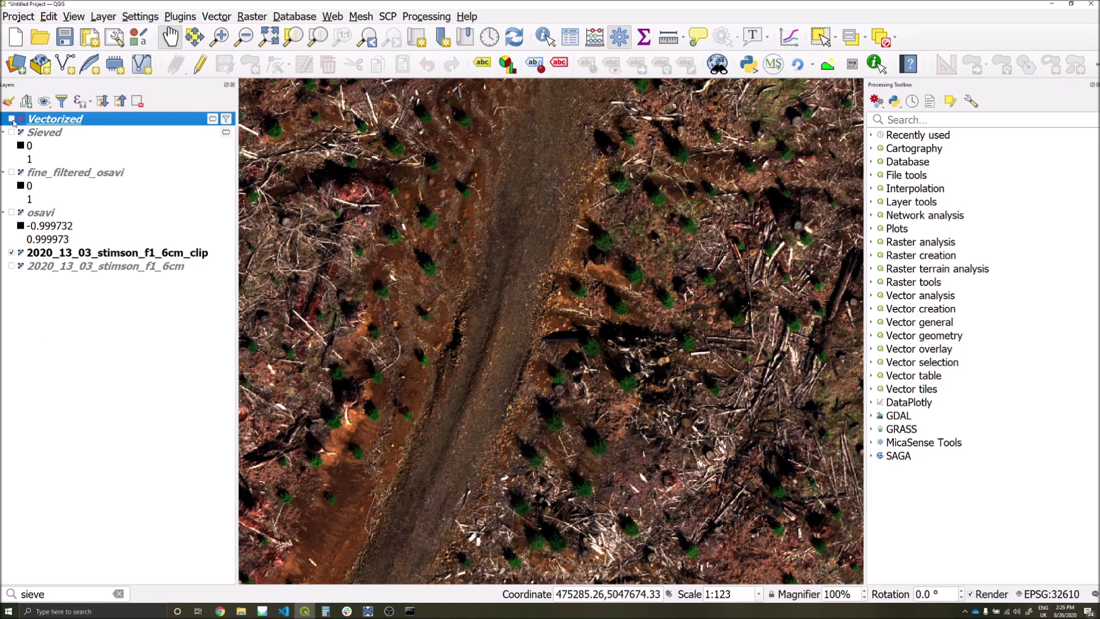
pyautogui.click(11, 119)
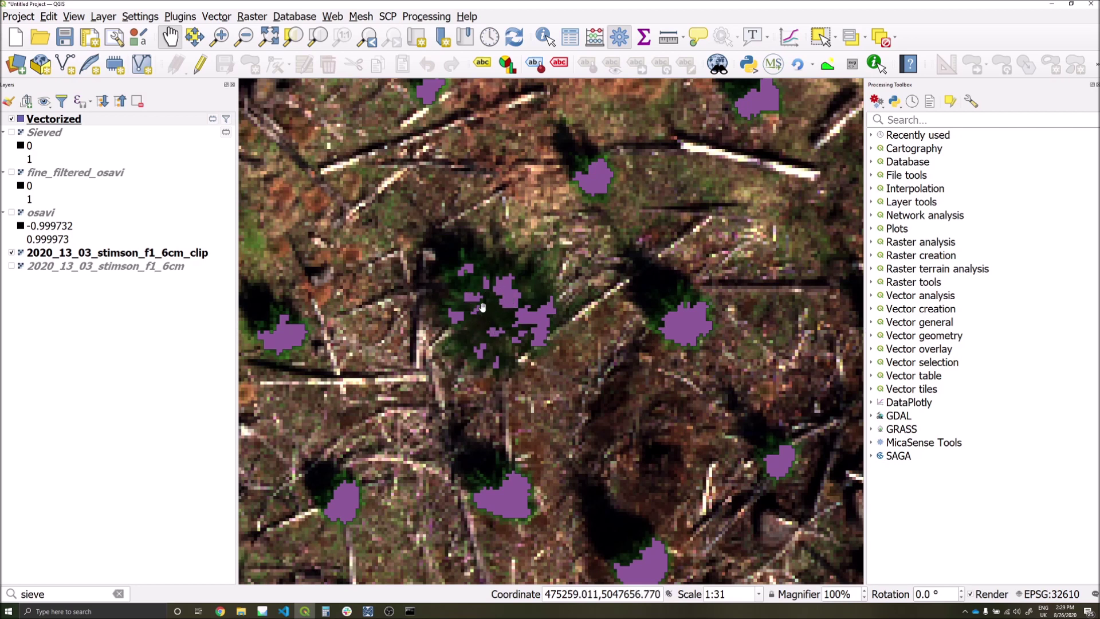
# Step: Buffer the Vectorized layer by 0.25 m with Dissolve result enabled
pyautogui.click(19, 594)
pyautogui.write('buffer')
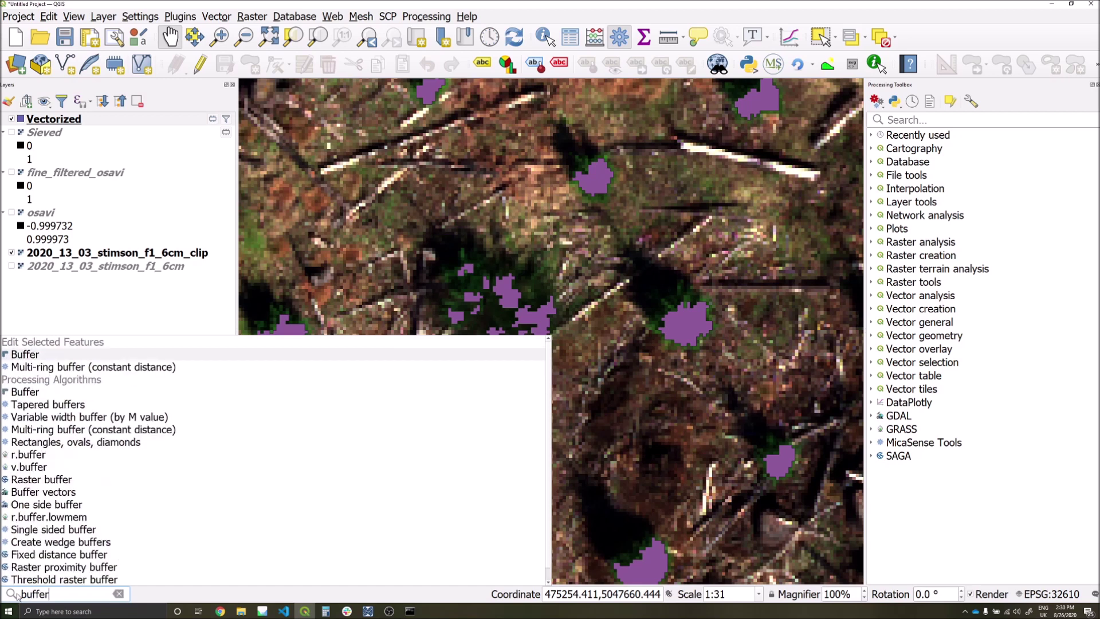
pyautogui.click(32, 393)
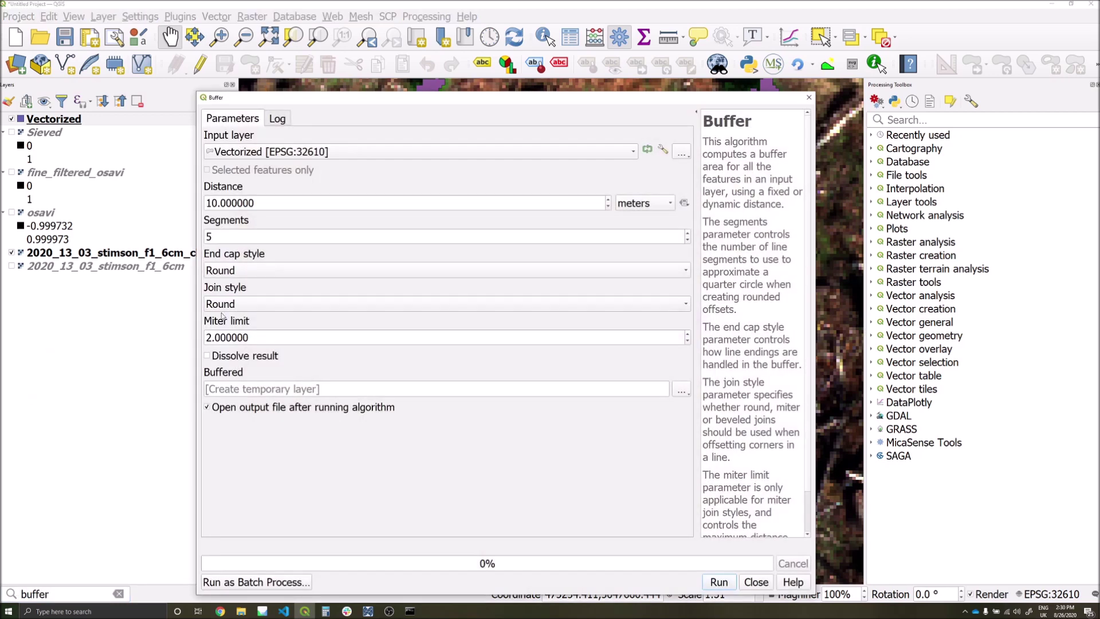
pyautogui.write('0.25')
pyautogui.click(233, 359)
pyautogui.click(717, 583)
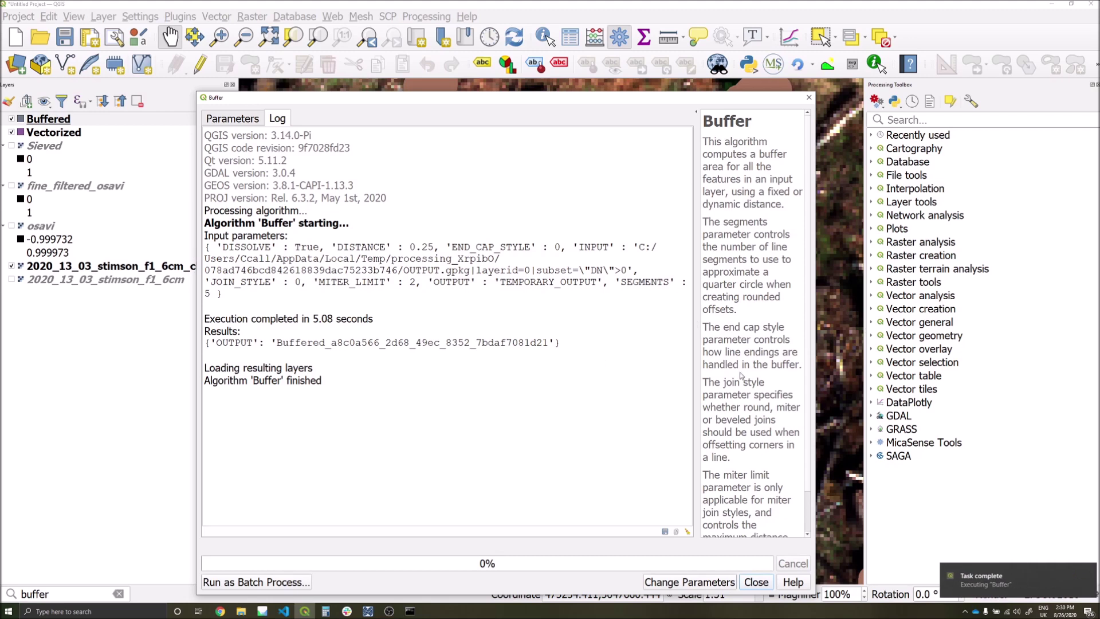
pyautogui.click(756, 582)
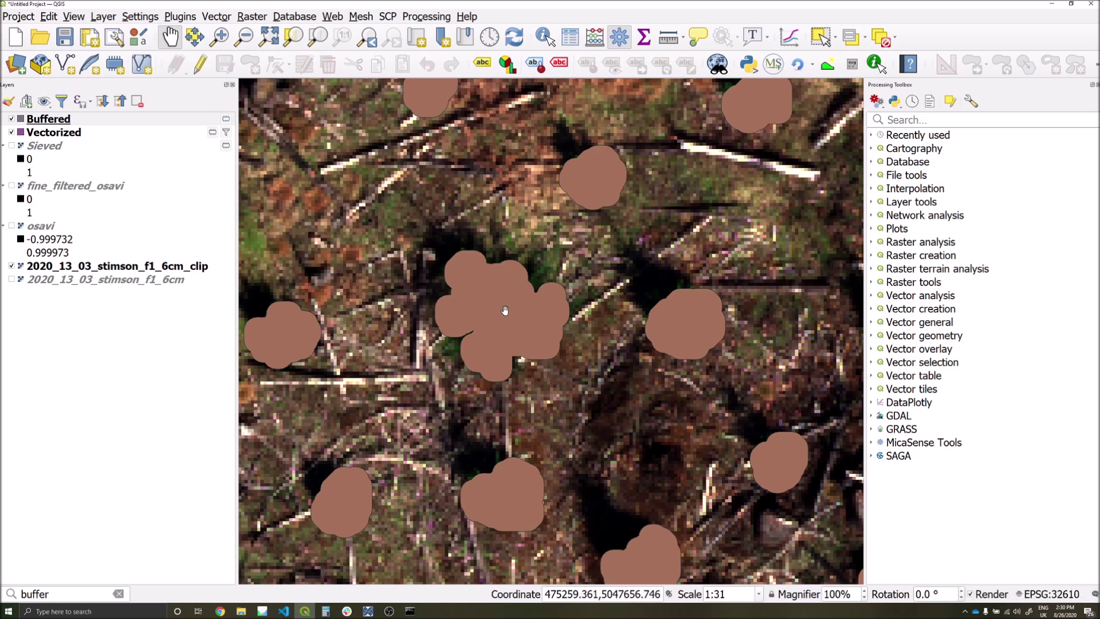
pyautogui.click(12, 119)
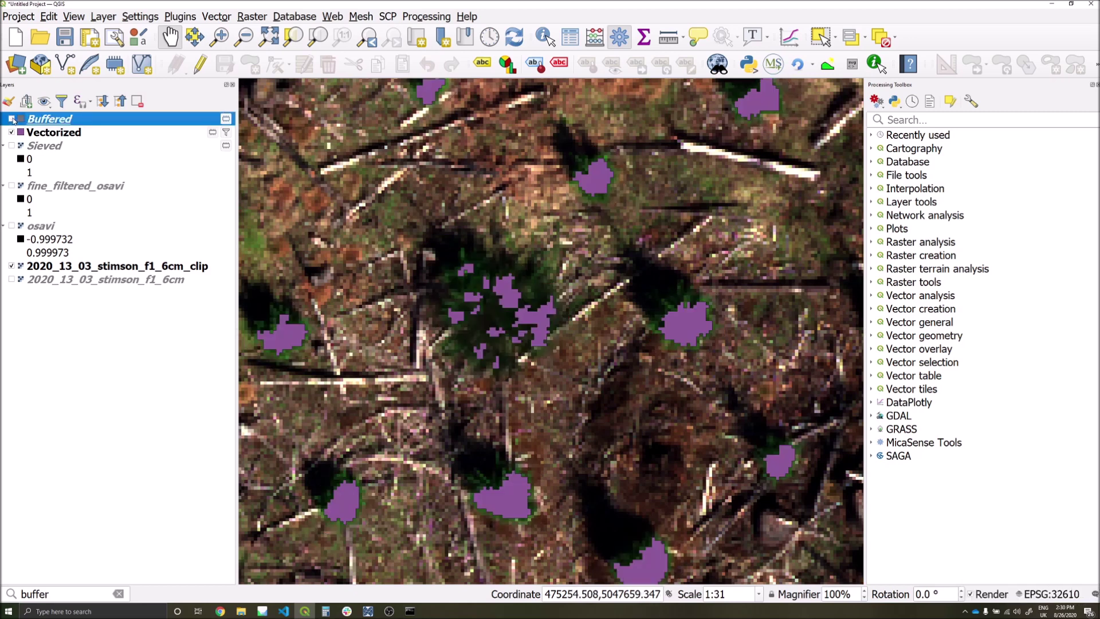
pyautogui.click(11, 119)
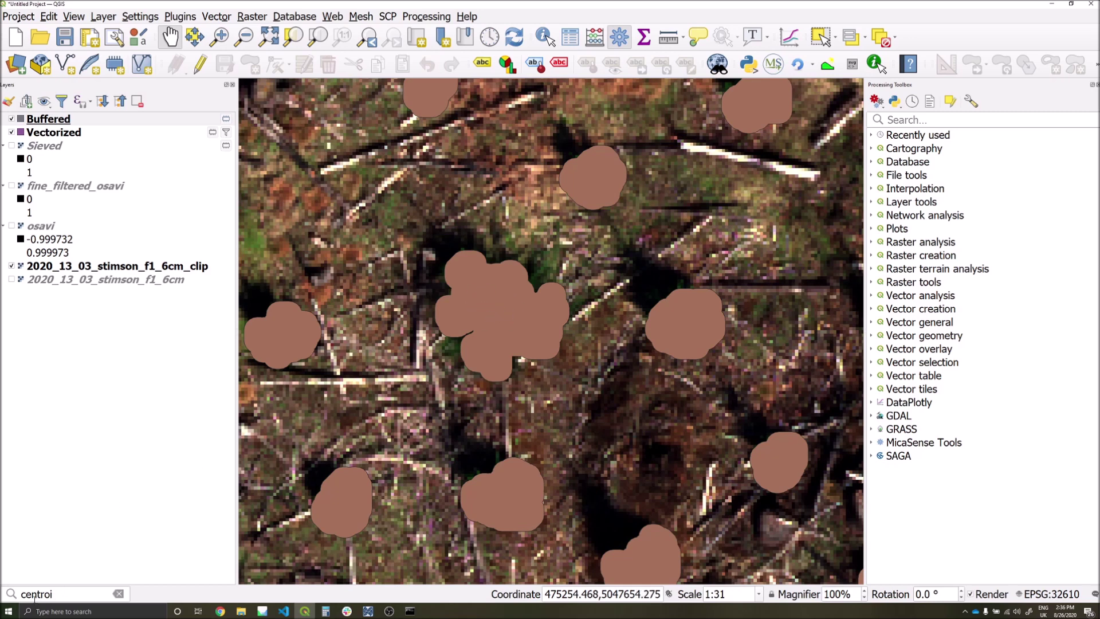
pyautogui.click(71, 592)
# Step: Run the Centroids algorithm on the Buffered layer
pyautogui.write('d')
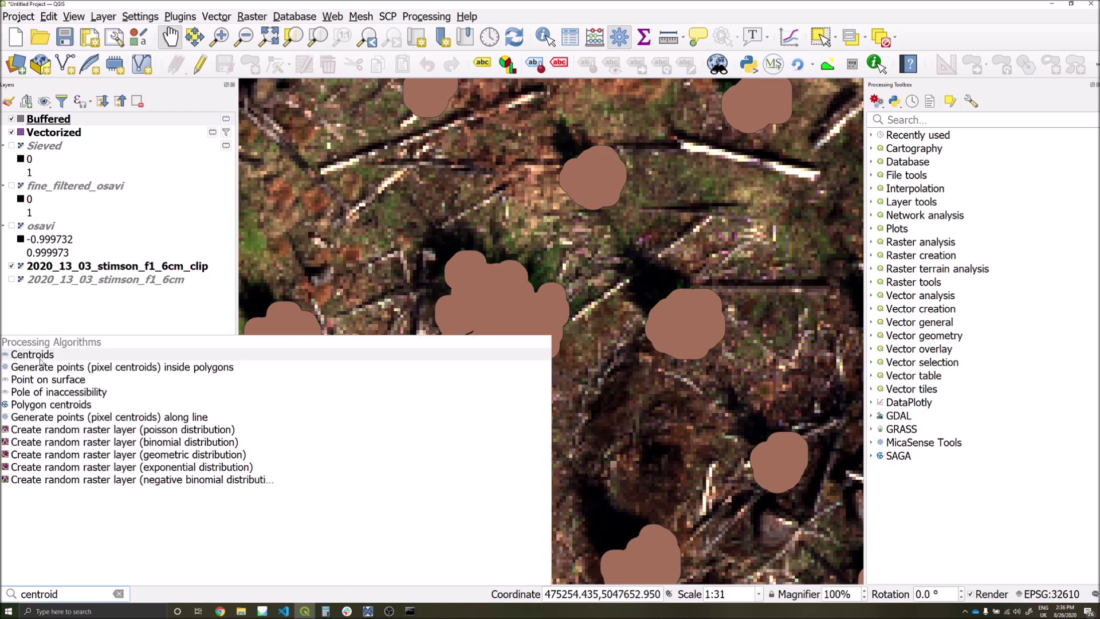
pyautogui.click(40, 358)
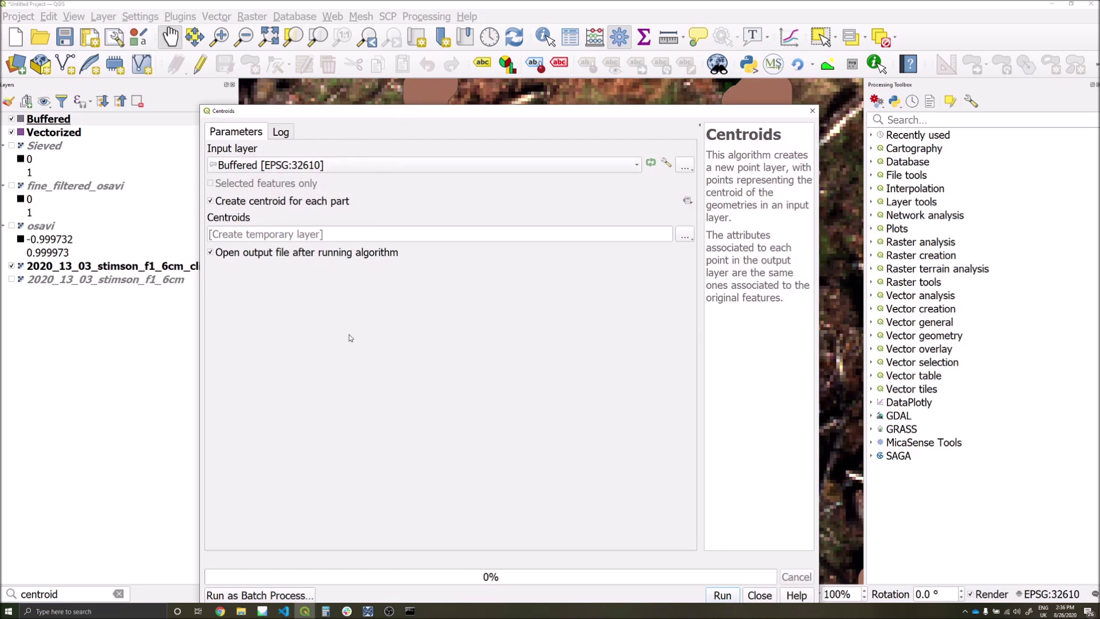
pyautogui.click(722, 595)
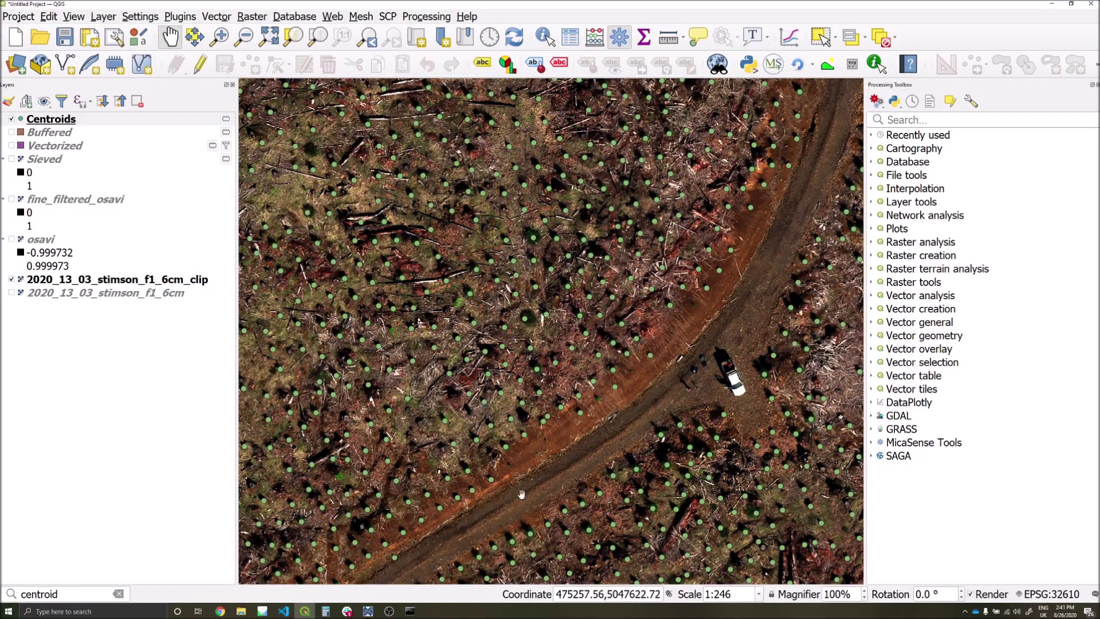
pyautogui.scroll(1, 533, 470)
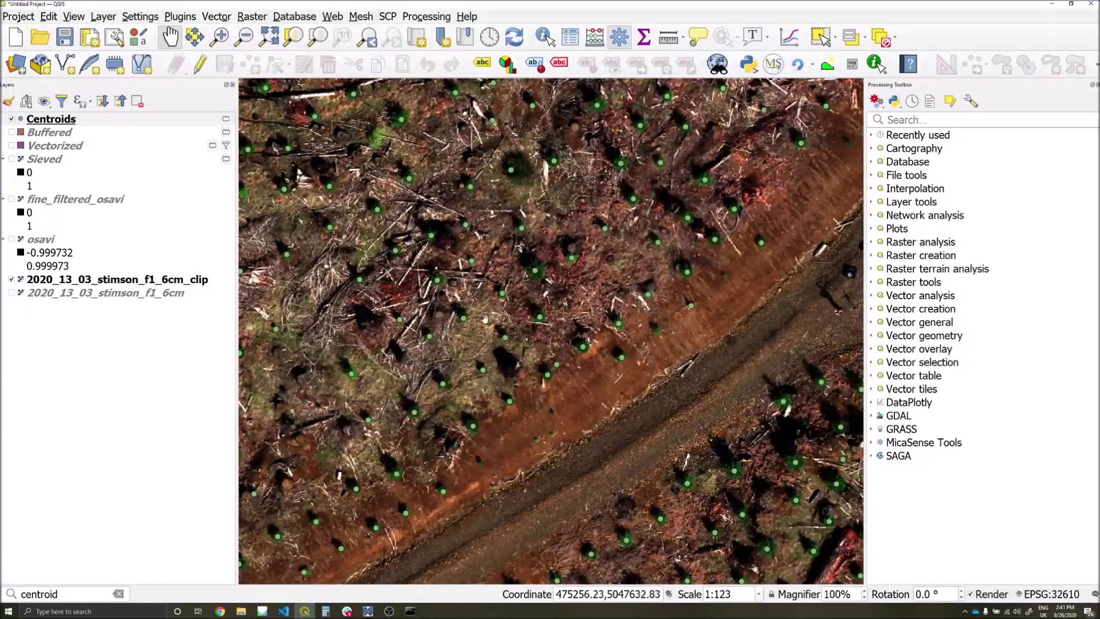
pyautogui.moveTo(408, 283); pyautogui.dragTo(571, 309)
pyautogui.moveTo(613, 471); pyautogui.dragTo(475, 412)
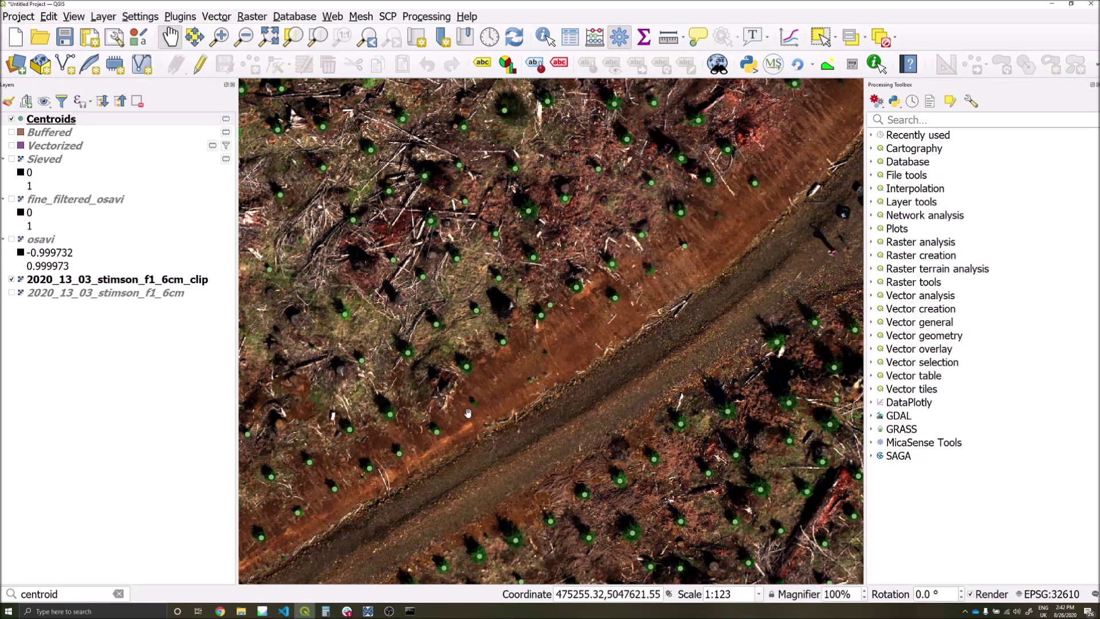
pyautogui.moveTo(518, 402); pyautogui.dragTo(464, 358)
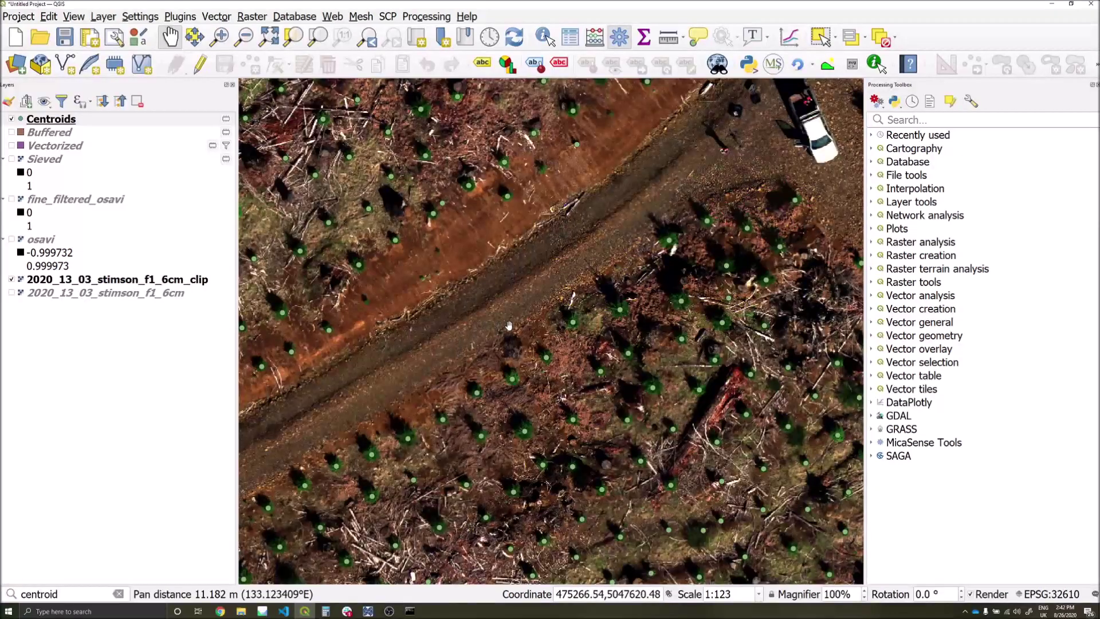
pyautogui.scroll(-1, 509, 326)
pyautogui.scroll(-3, 508, 325)
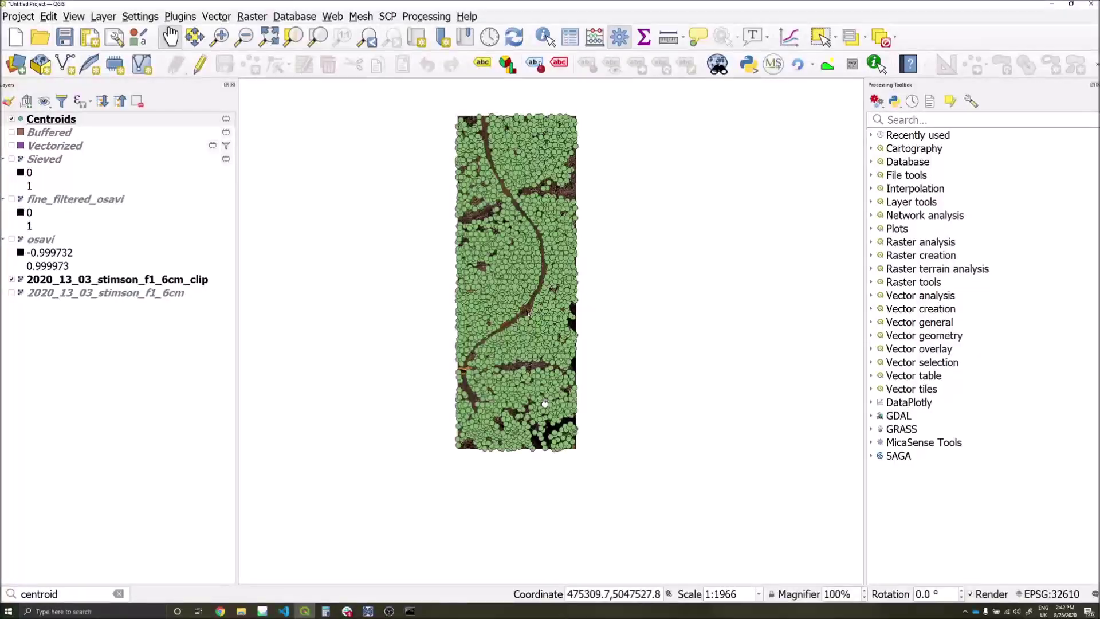
pyautogui.moveTo(544, 404); pyautogui.dragTo(526, 355)
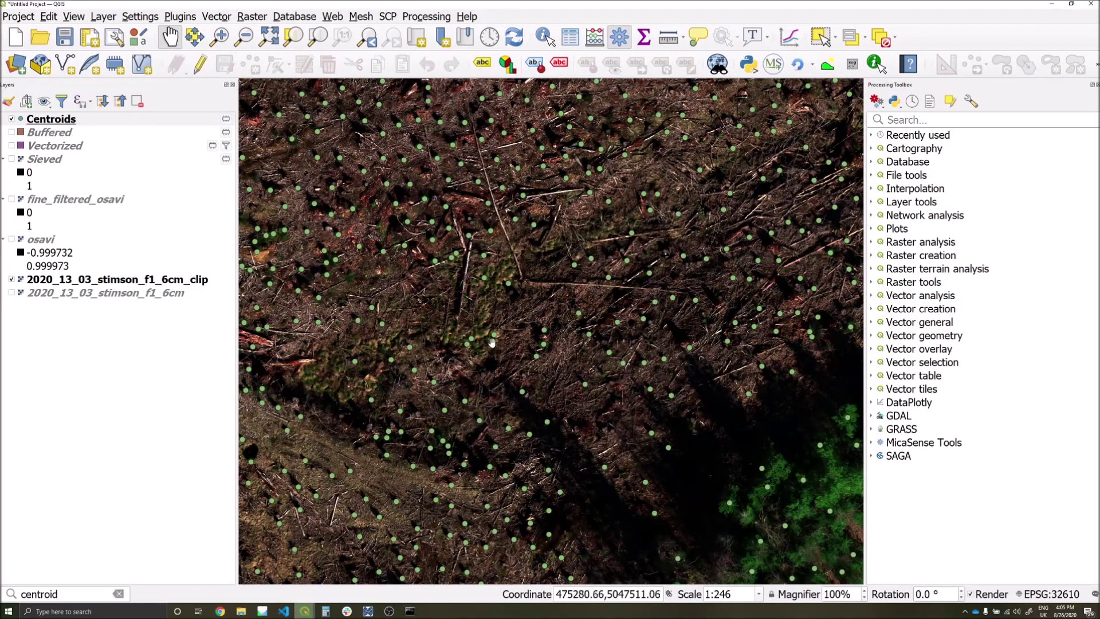
pyautogui.scroll(-1, 512, 277)
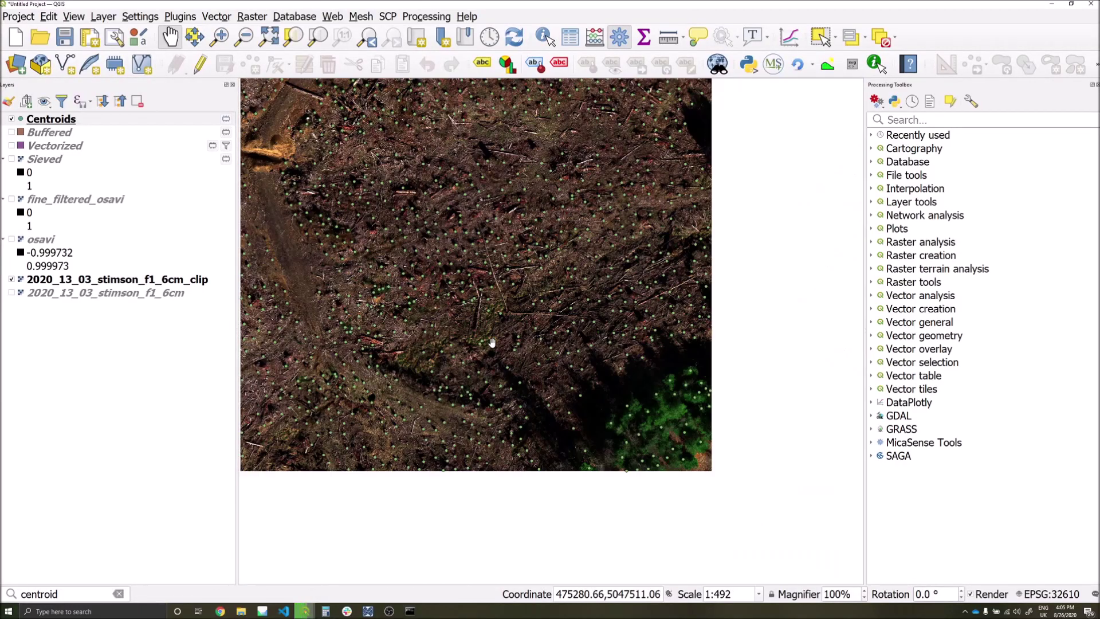
pyautogui.scroll(2, 484, 346)
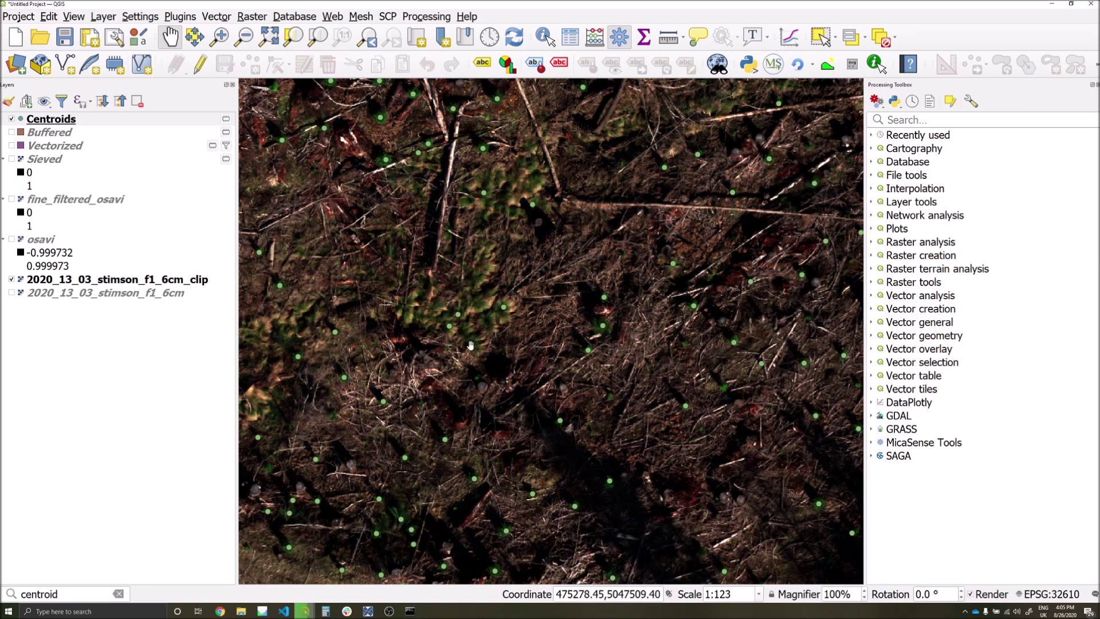
pyautogui.scroll(-2, 469, 345)
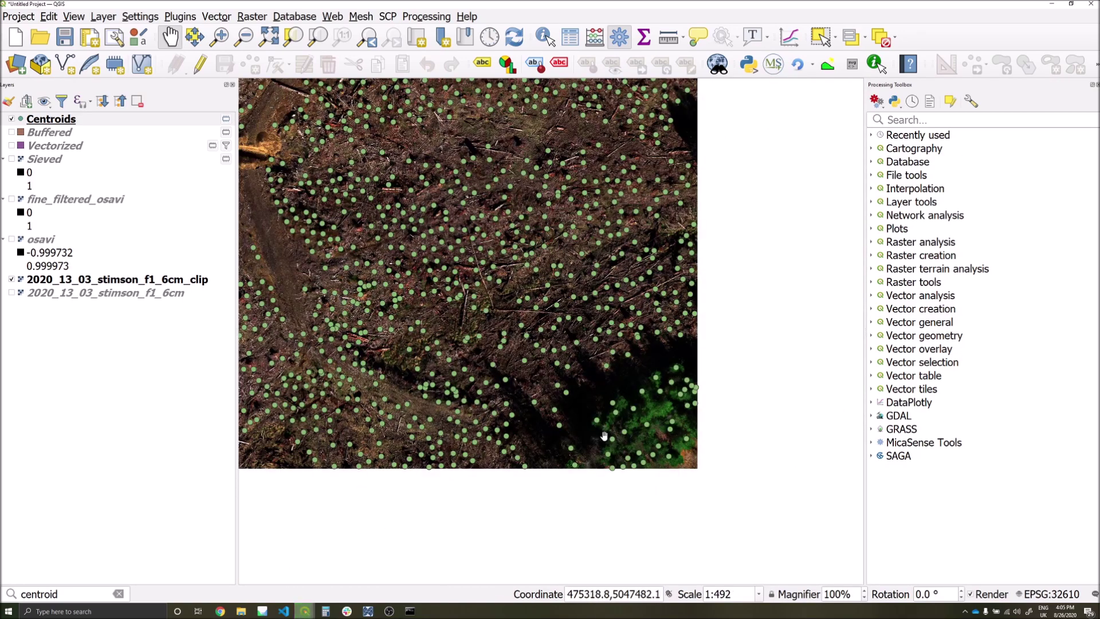
pyautogui.moveTo(603, 435); pyautogui.dragTo(525, 369)
pyautogui.scroll(2, 532, 346)
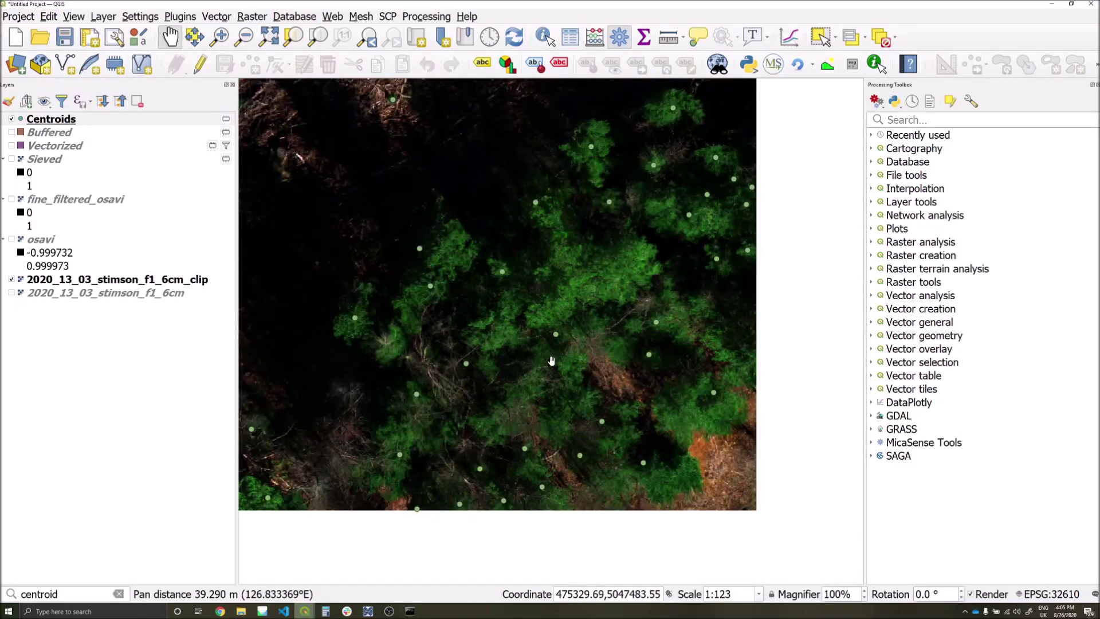
pyautogui.scroll(-1, 553, 321)
pyautogui.moveTo(307, 103); pyautogui.dragTo(457, 208)
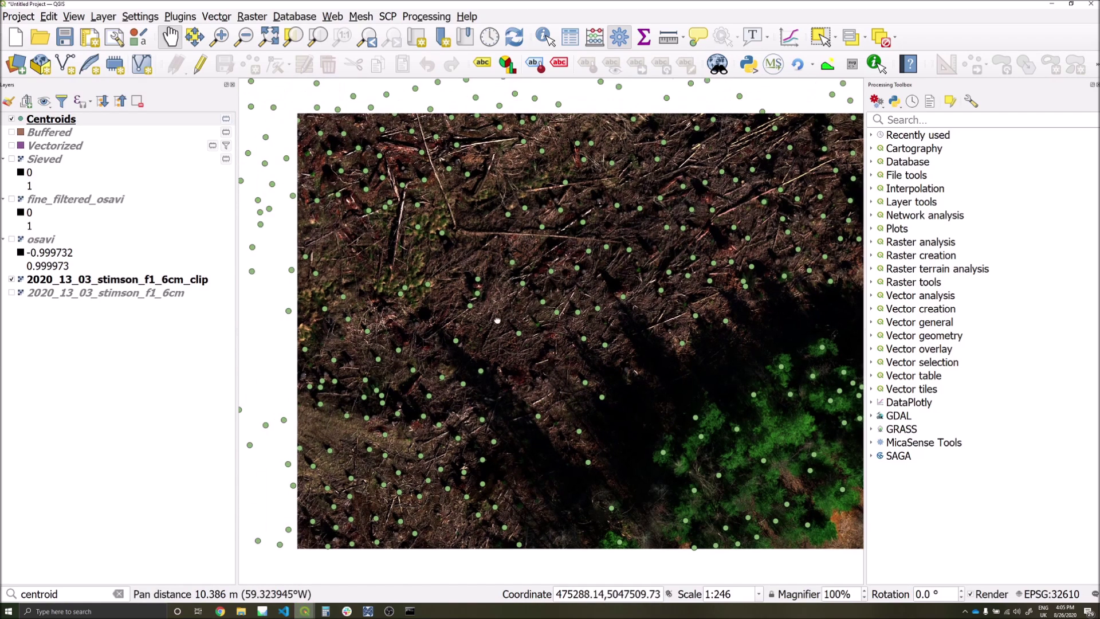
pyautogui.moveTo(497, 320); pyautogui.dragTo(482, 341)
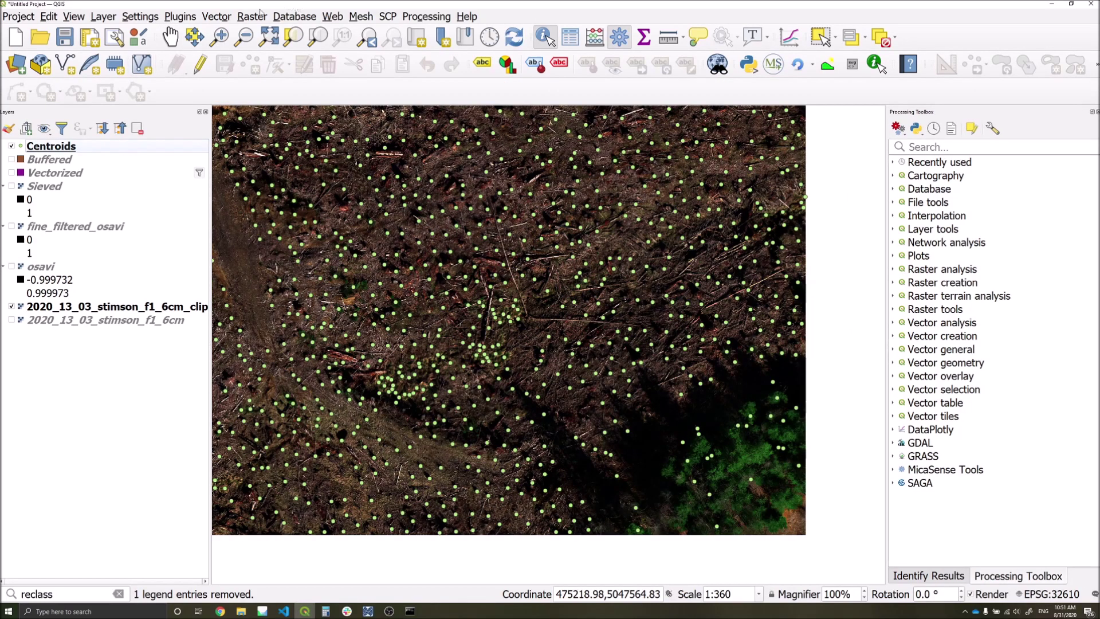
# Step: Compute broad_filtered_osavi.tif in the Raster Calculator from the pasted expression, overwriting the old file
pyautogui.click(251, 16)
pyautogui.click(274, 29)
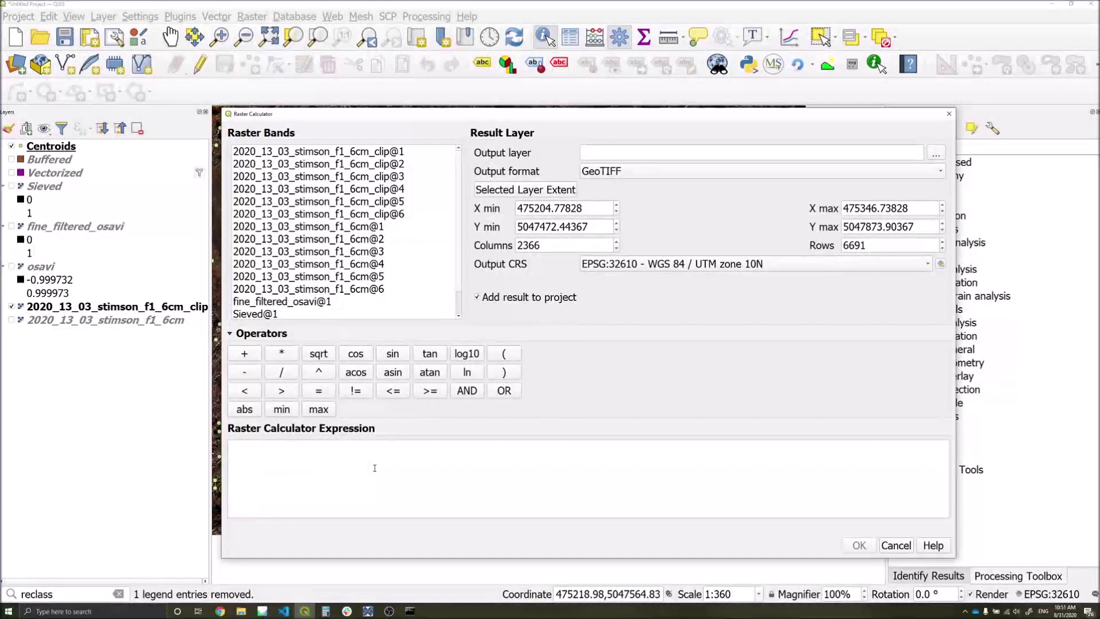
pyautogui.hotkey('ctrl', 'v')
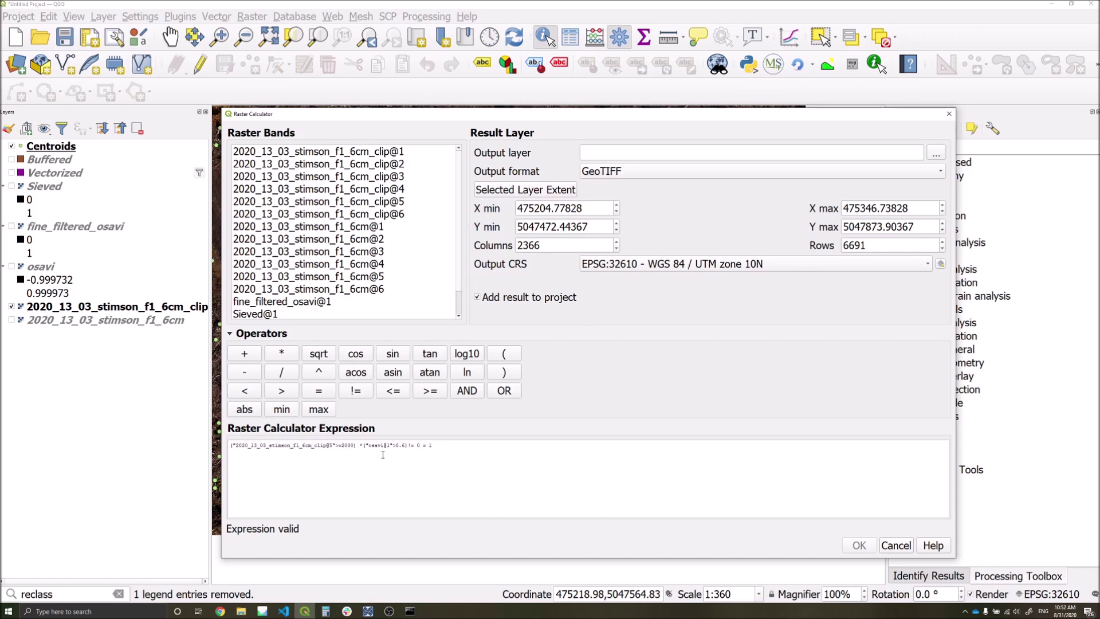
pyautogui.click(935, 153)
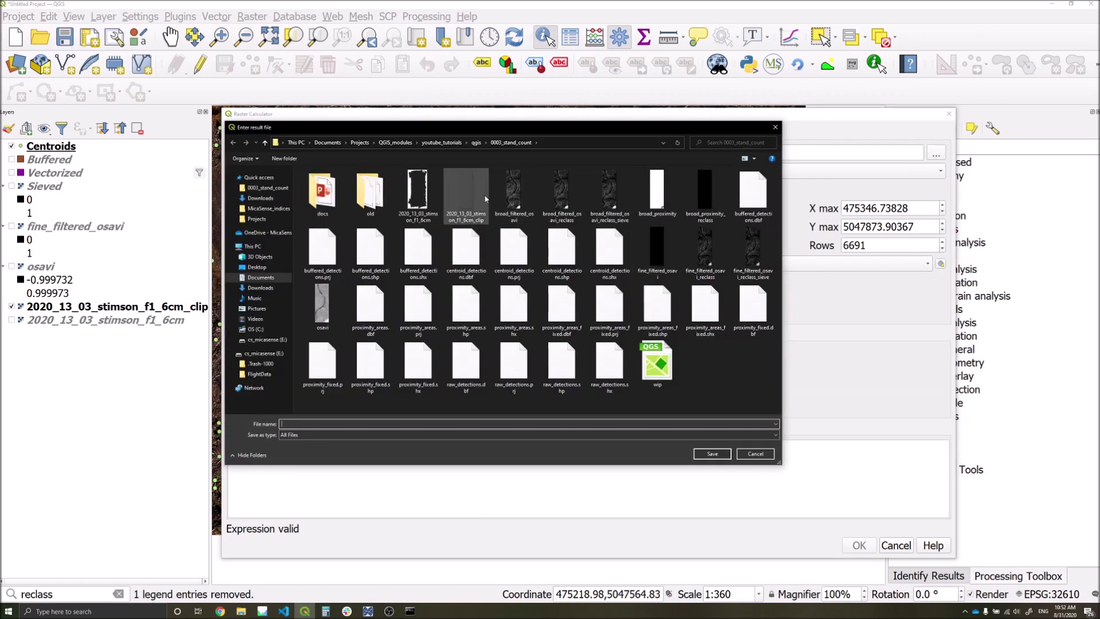
pyautogui.click(509, 190)
pyautogui.click(712, 453)
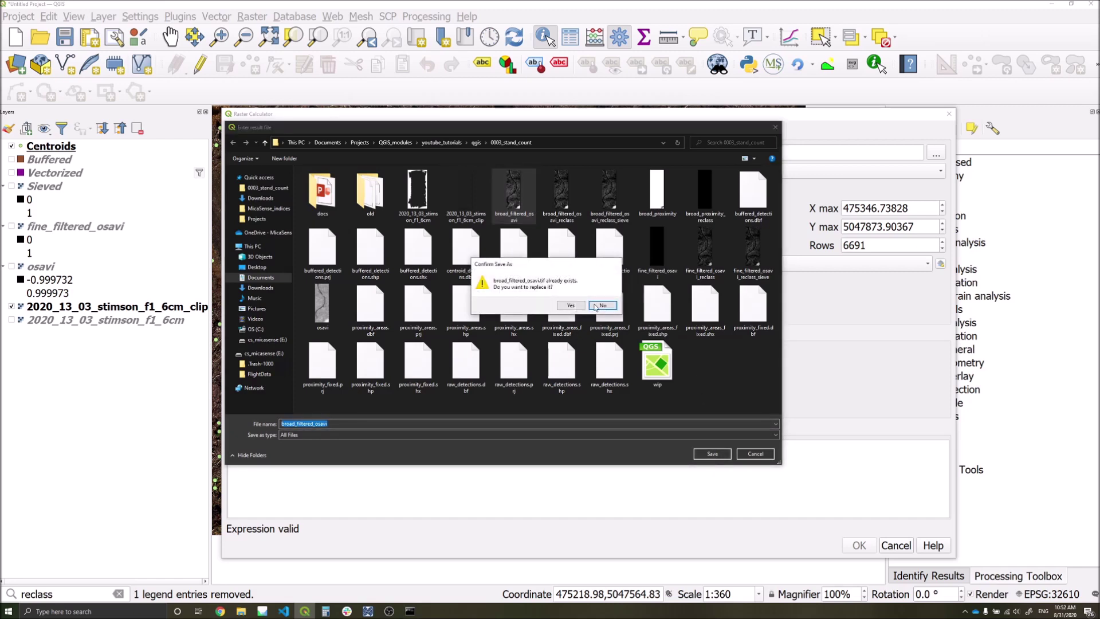
pyautogui.press('Return')
pyautogui.click(859, 544)
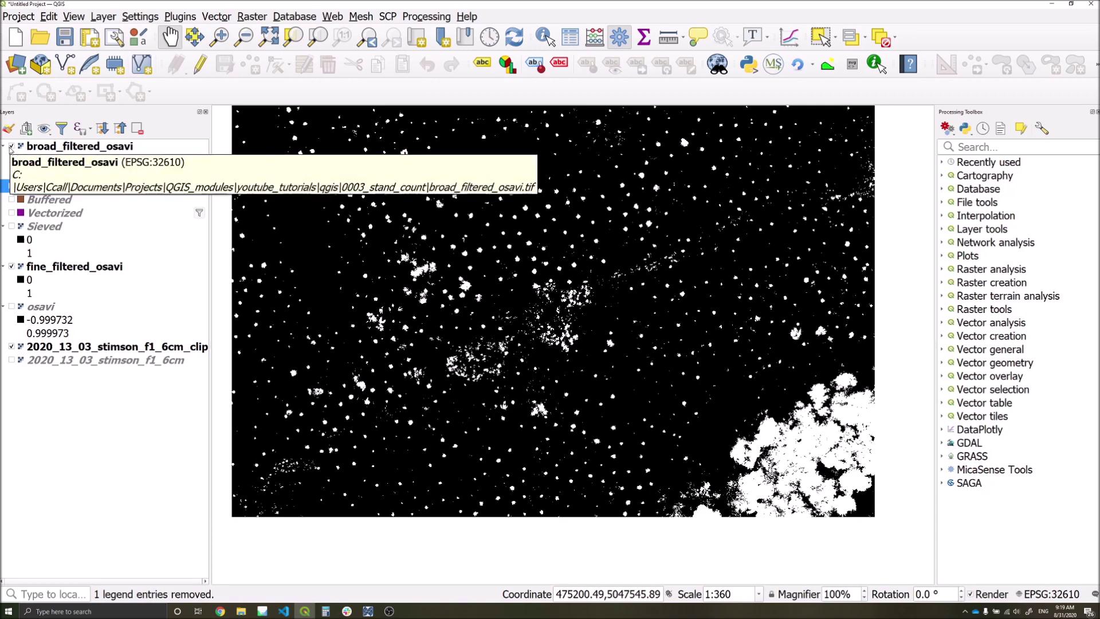
pyautogui.click(11, 147)
pyautogui.click(11, 146)
pyautogui.click(11, 147)
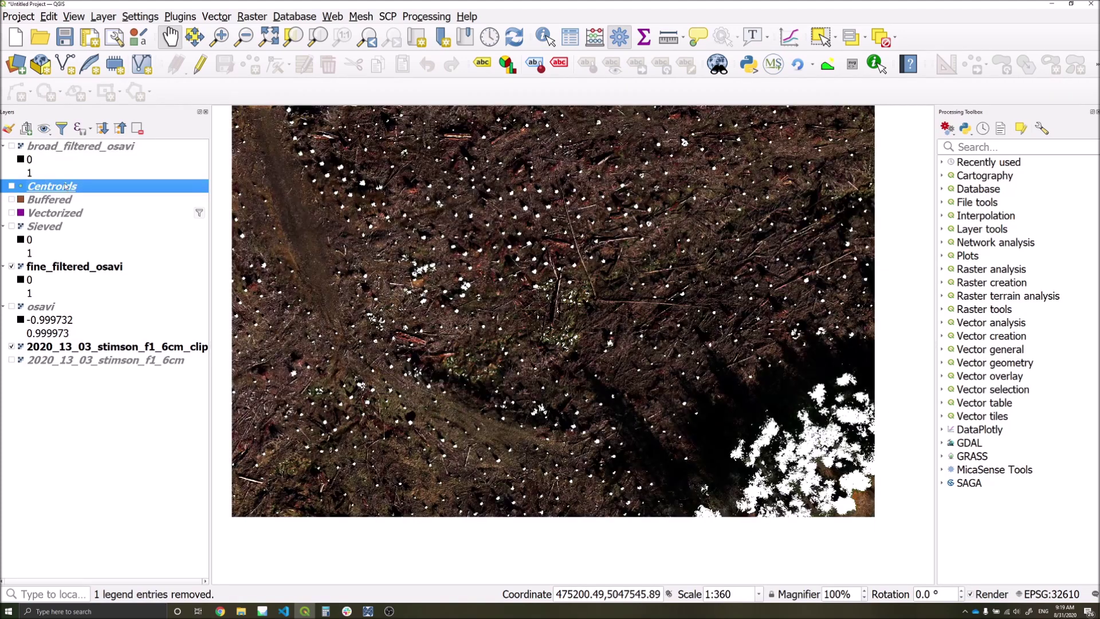
pyautogui.scroll(1, 464, 327)
pyautogui.scroll(1, 464, 326)
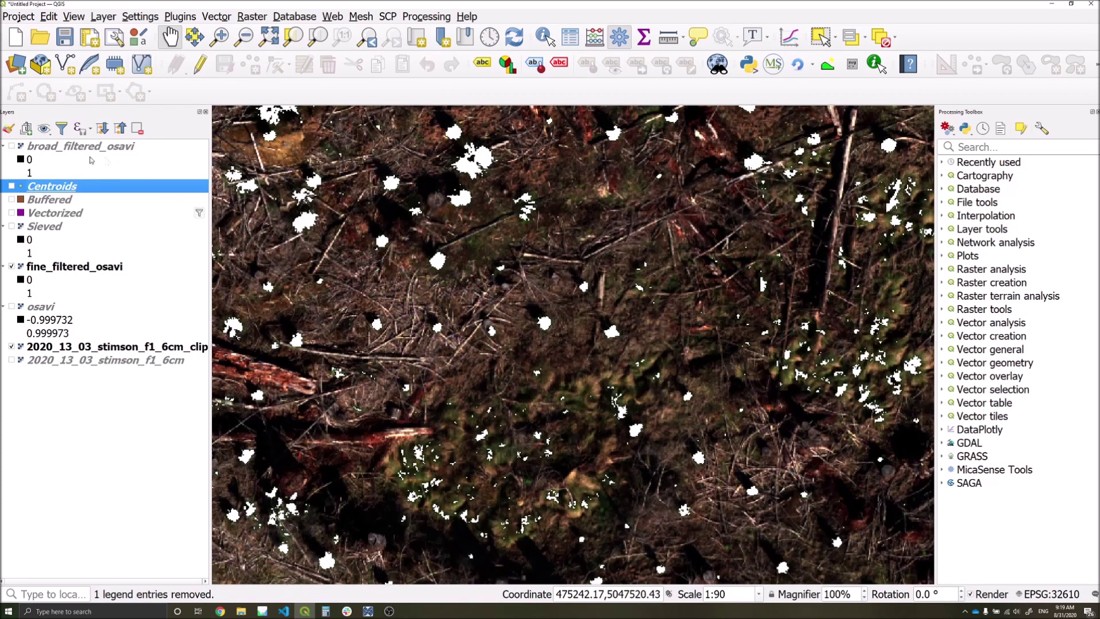
pyautogui.click(12, 147)
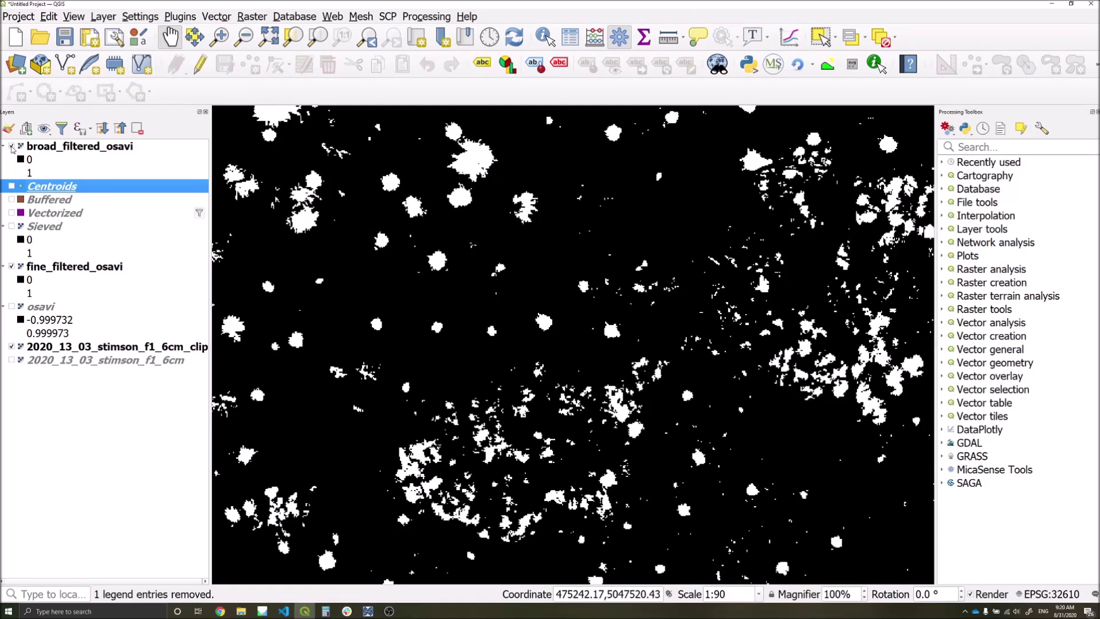
pyautogui.click(11, 147)
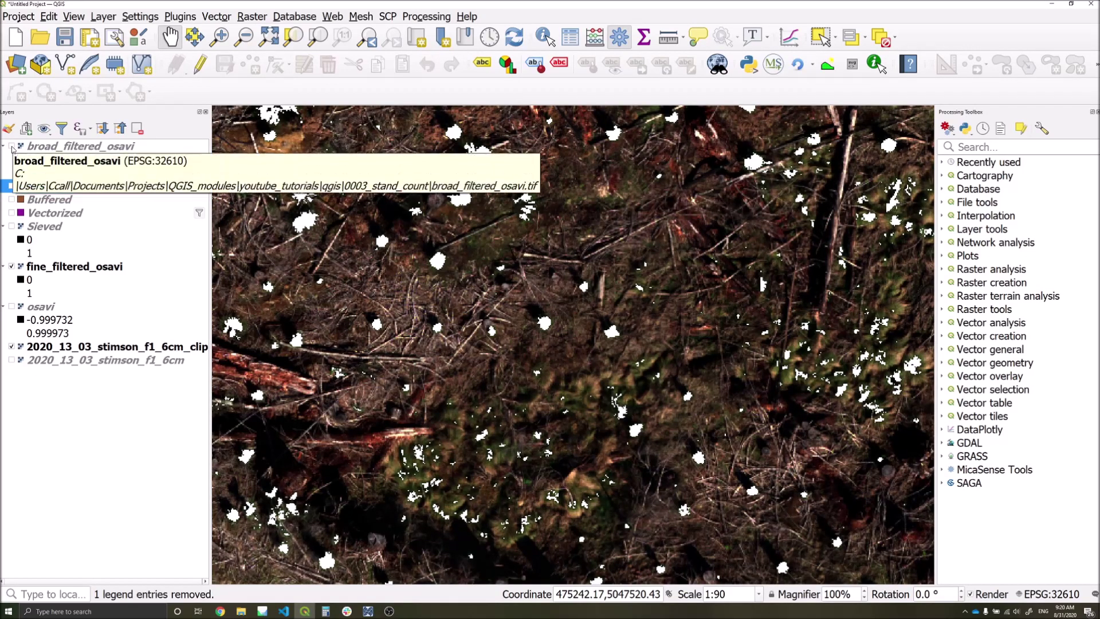
pyautogui.click(12, 147)
pyautogui.click(11, 147)
pyautogui.click(12, 147)
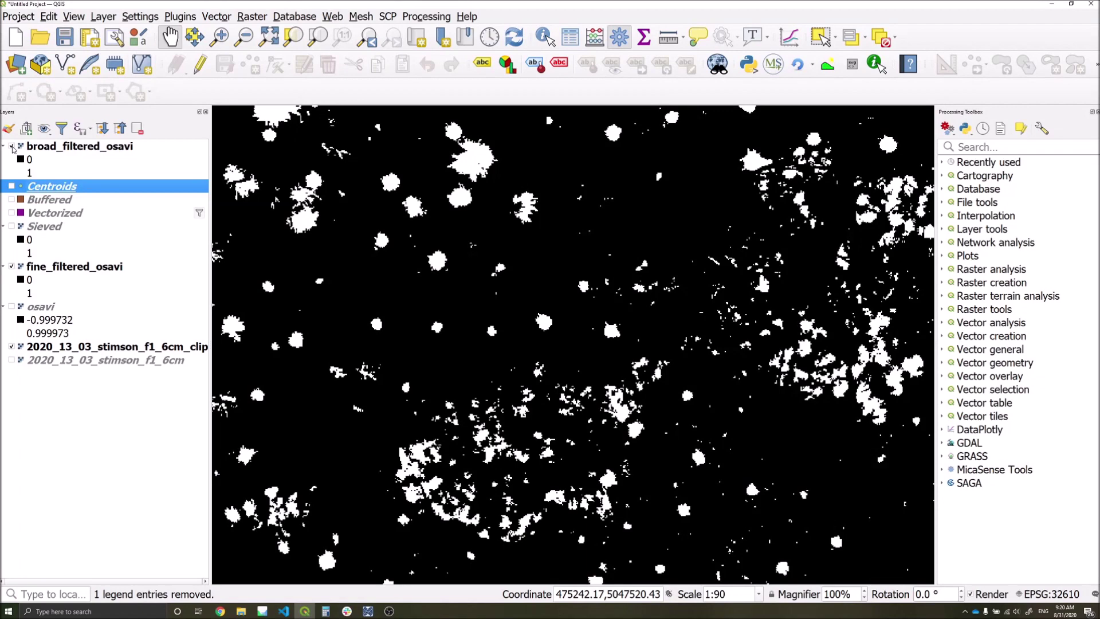
pyautogui.click(11, 147)
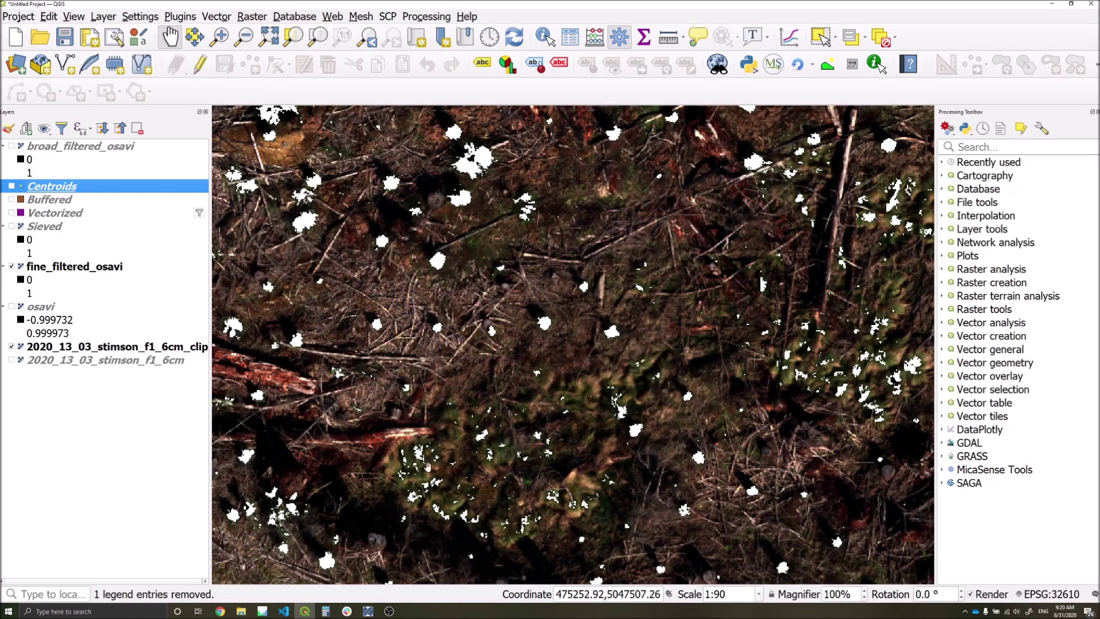
pyautogui.click(11, 147)
pyautogui.scroll(-1, 658, 458)
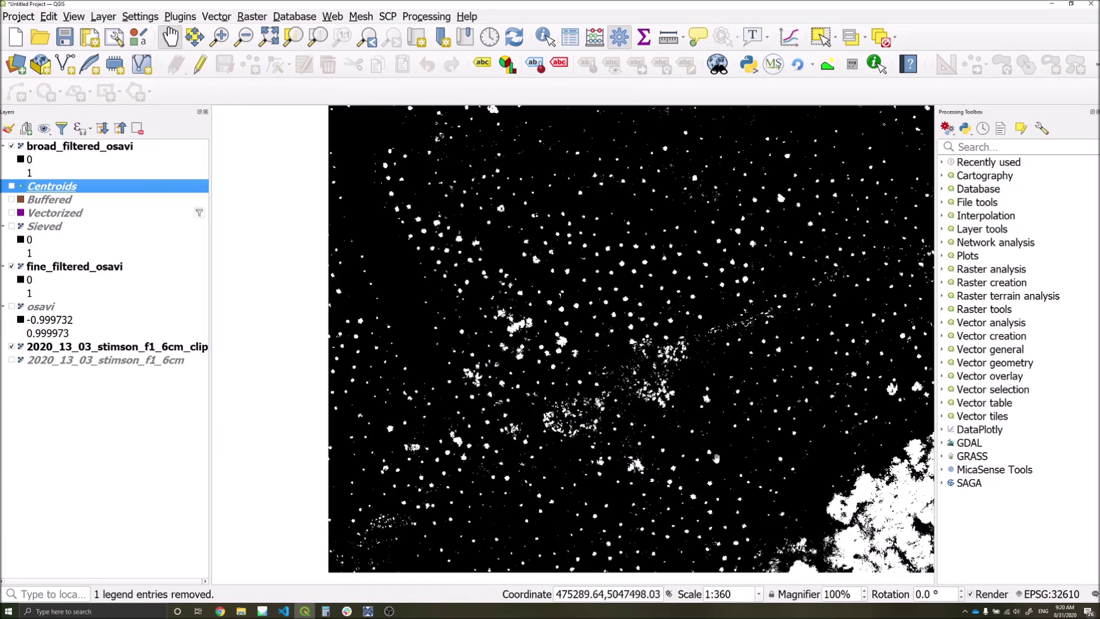
pyautogui.moveTo(611, 434); pyautogui.dragTo(380, 262)
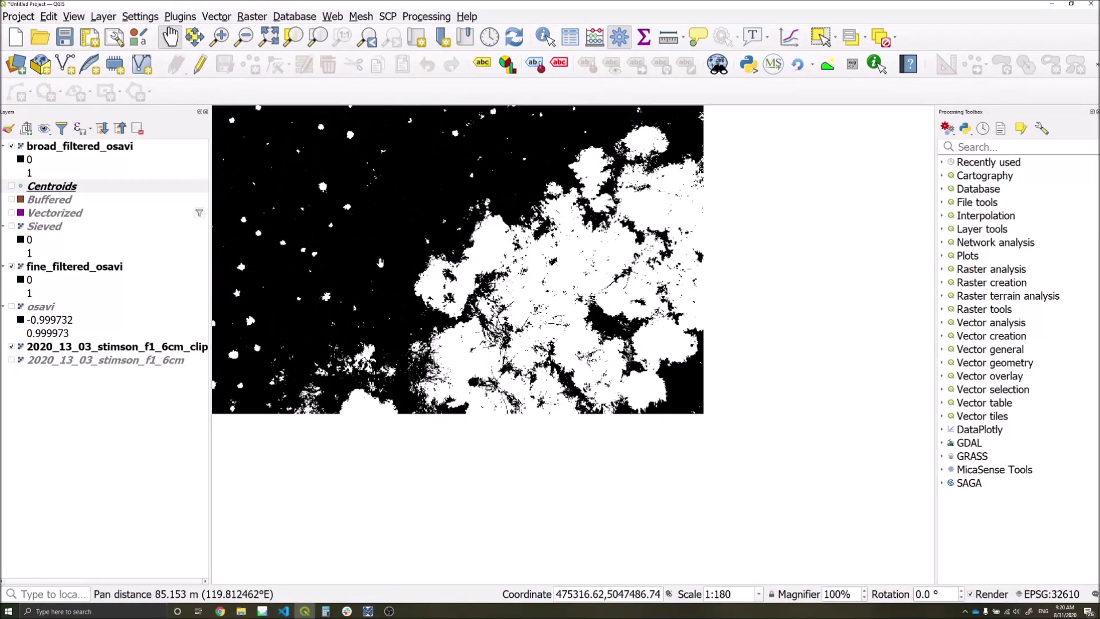
# Step: Toggle the broad_filtered_osavi mask's visibility in the Layers panel
pyautogui.click(11, 146)
pyautogui.click(164, 183)
pyautogui.click(11, 146)
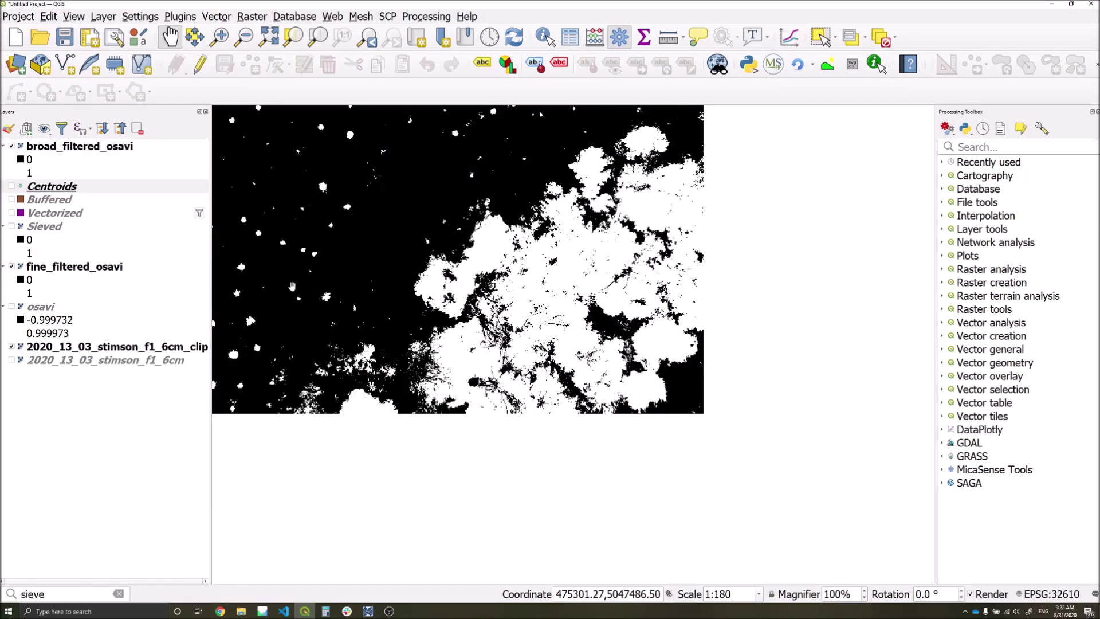
# Step: Run GDAL Sieve on broad_filtered_osavi with a threshold of 10
pyautogui.click(67, 595)
pyautogui.click(48, 380)
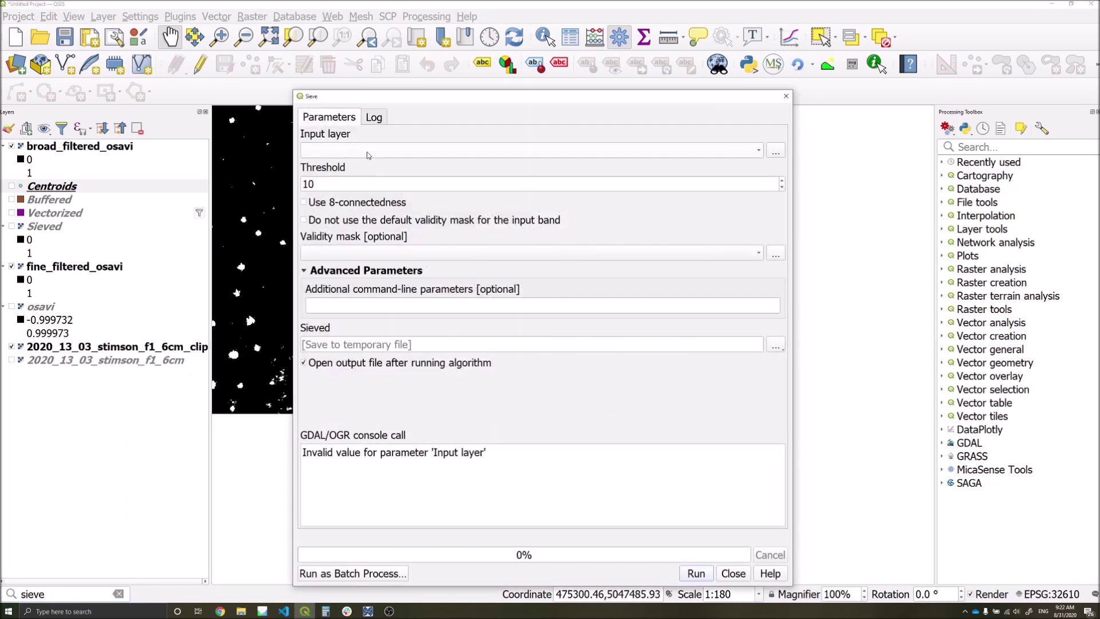
pyautogui.click(370, 151)
pyautogui.click(394, 167)
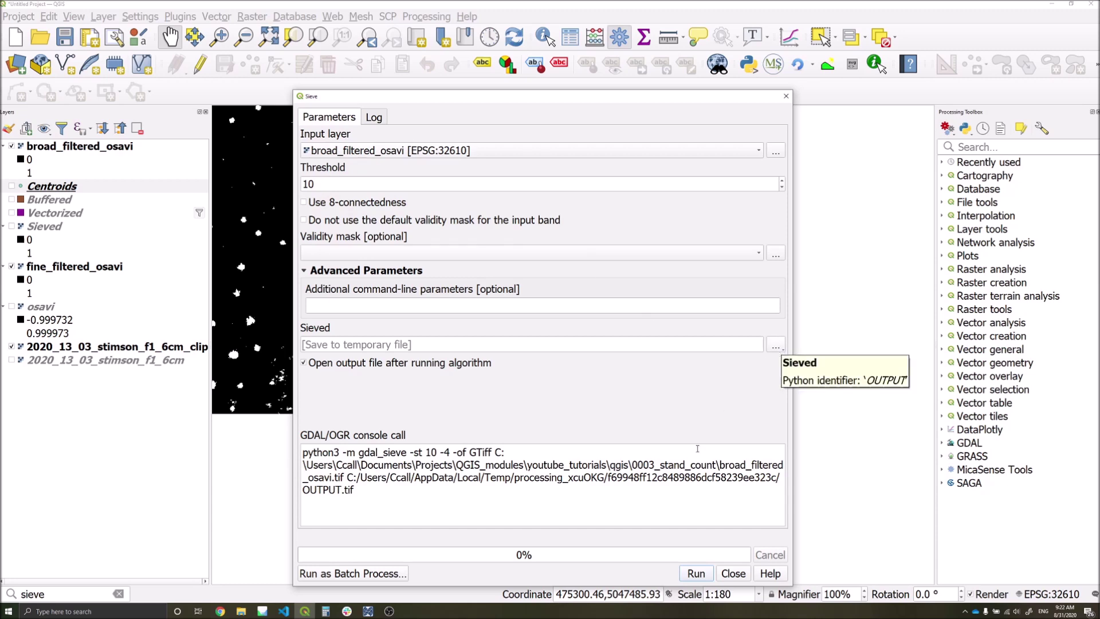
pyautogui.click(691, 576)
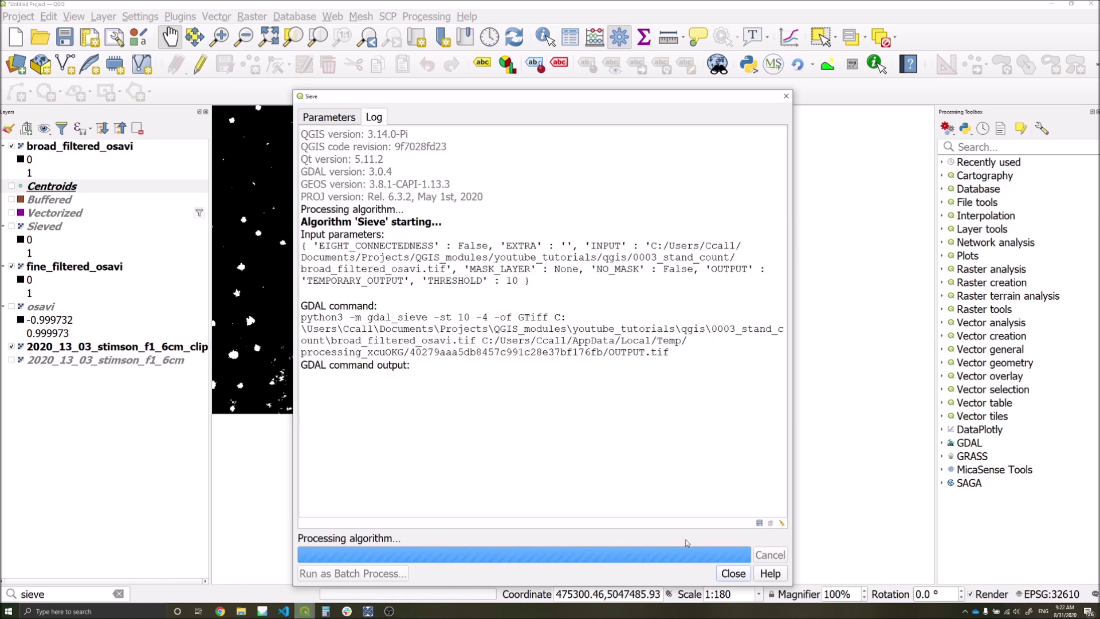
# Step: Rename the new Sieved layer to Sieved_broad
pyautogui.click(725, 575)
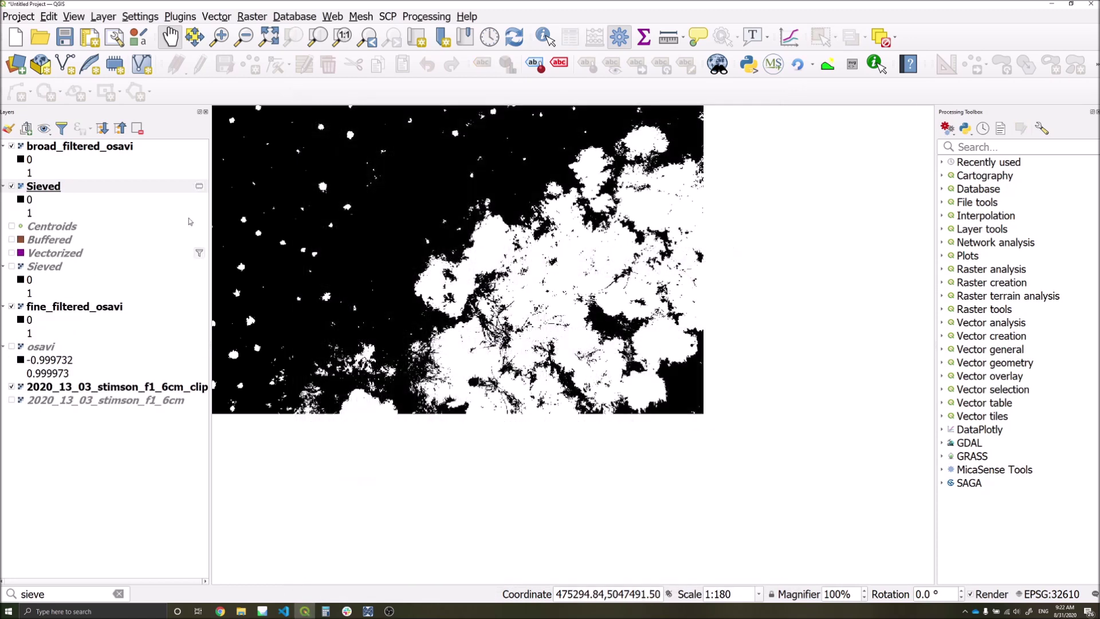
pyautogui.rightClick(48, 186)
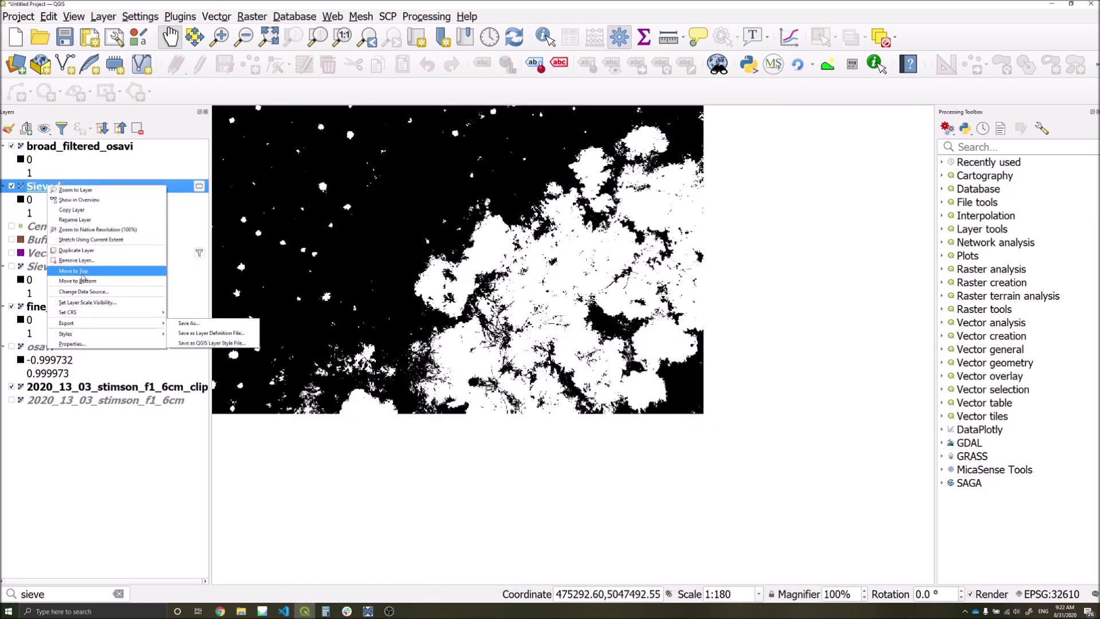
pyautogui.click(82, 219)
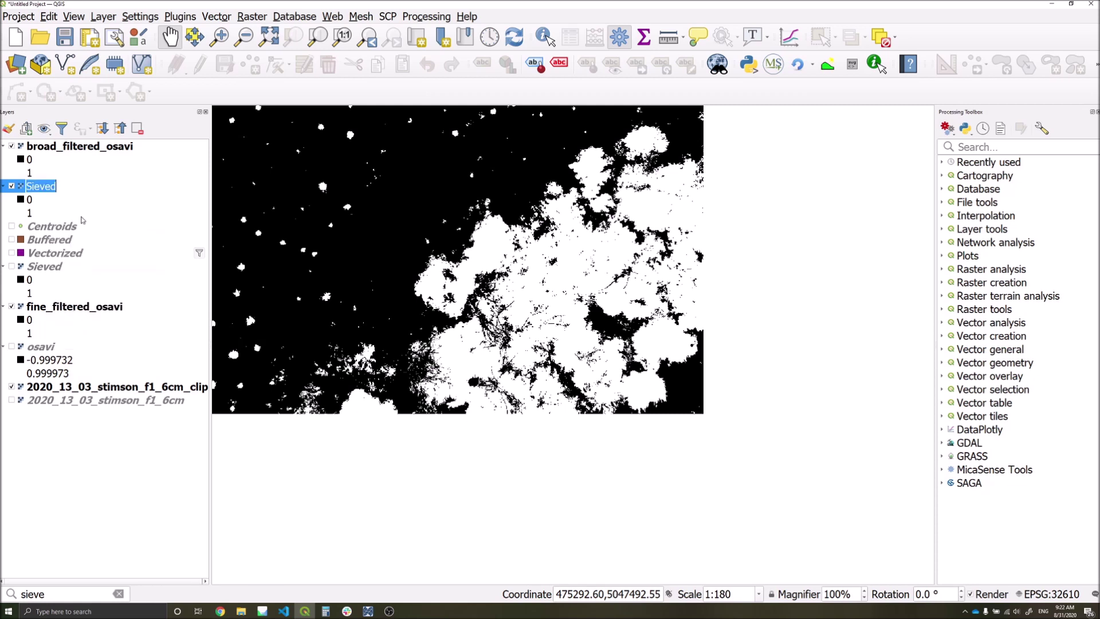
pyautogui.click(55, 186)
pyautogui.write('_broad')
# Step: Move Sieved_broad to the top, hide broad_filtered_osavi, and pan across the stand
pyautogui.moveTo(115, 180); pyautogui.dragTo(69, 142)
pyautogui.click(12, 186)
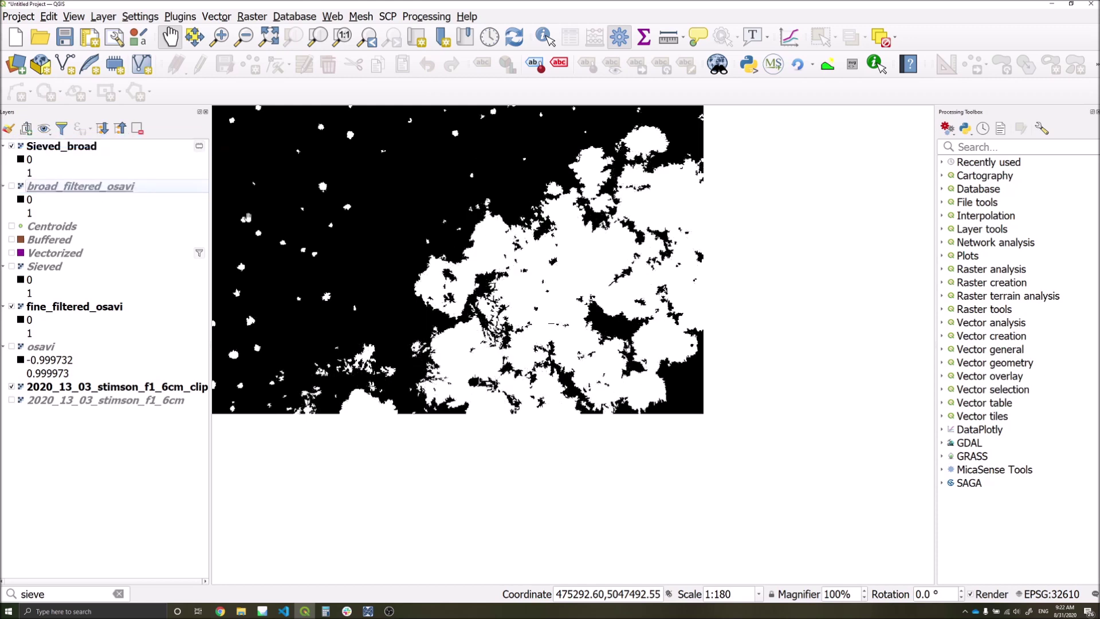
pyautogui.moveTo(218, 129); pyautogui.dragTo(444, 303)
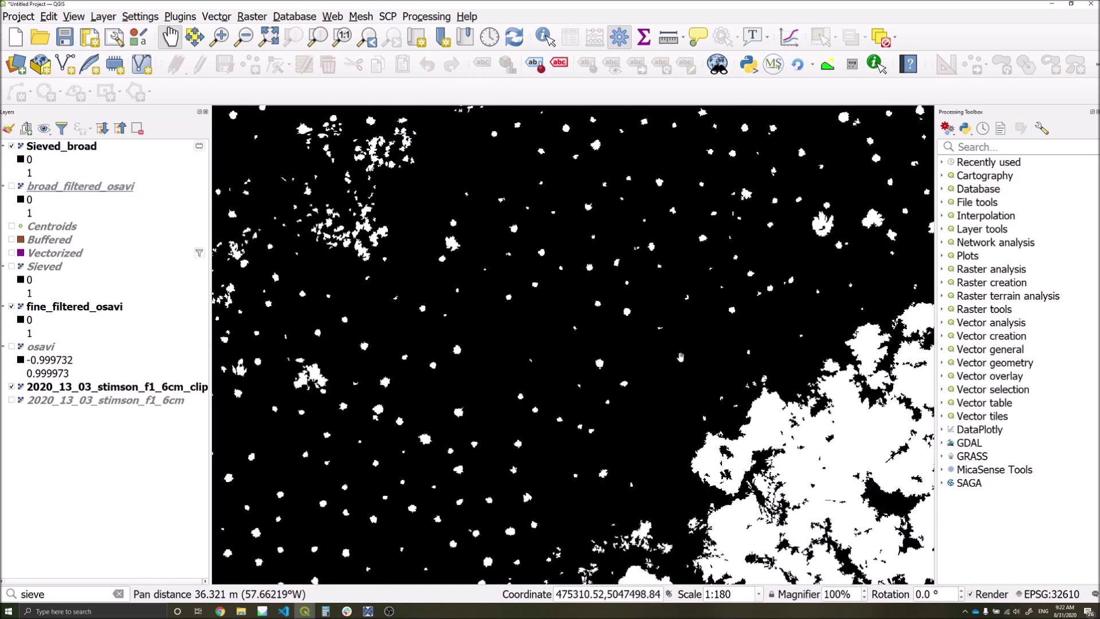
pyautogui.moveTo(295, 278); pyautogui.dragTo(427, 281)
pyautogui.moveTo(312, 281); pyautogui.dragTo(398, 341)
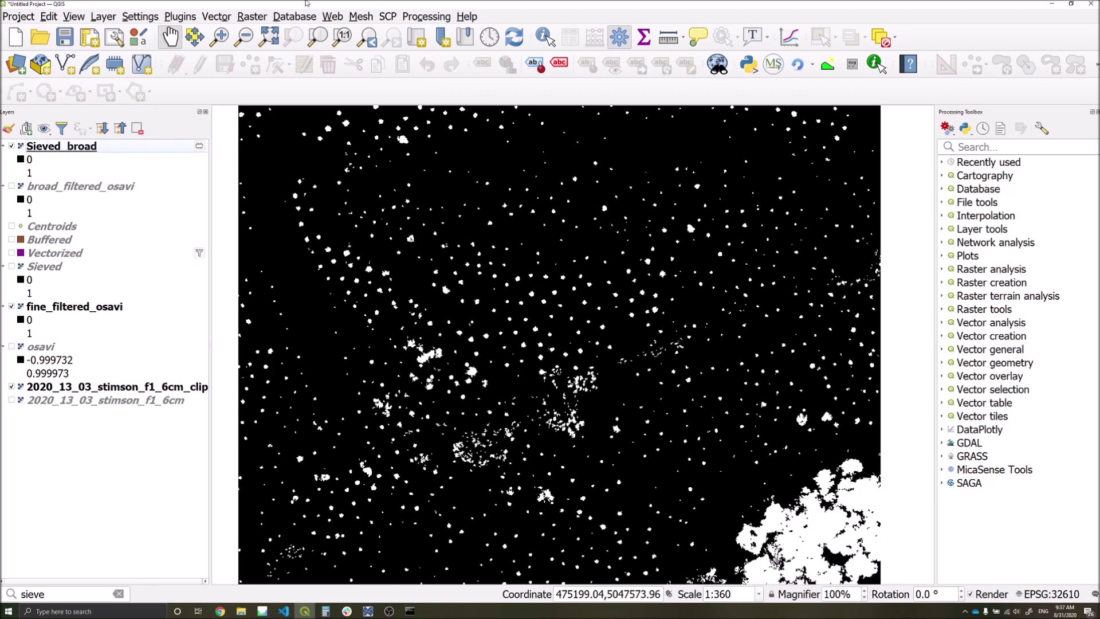
# Step: Run Proximity (Raster Distance) on Sieved_broad to produce a Proximity map layer
pyautogui.click(252, 16)
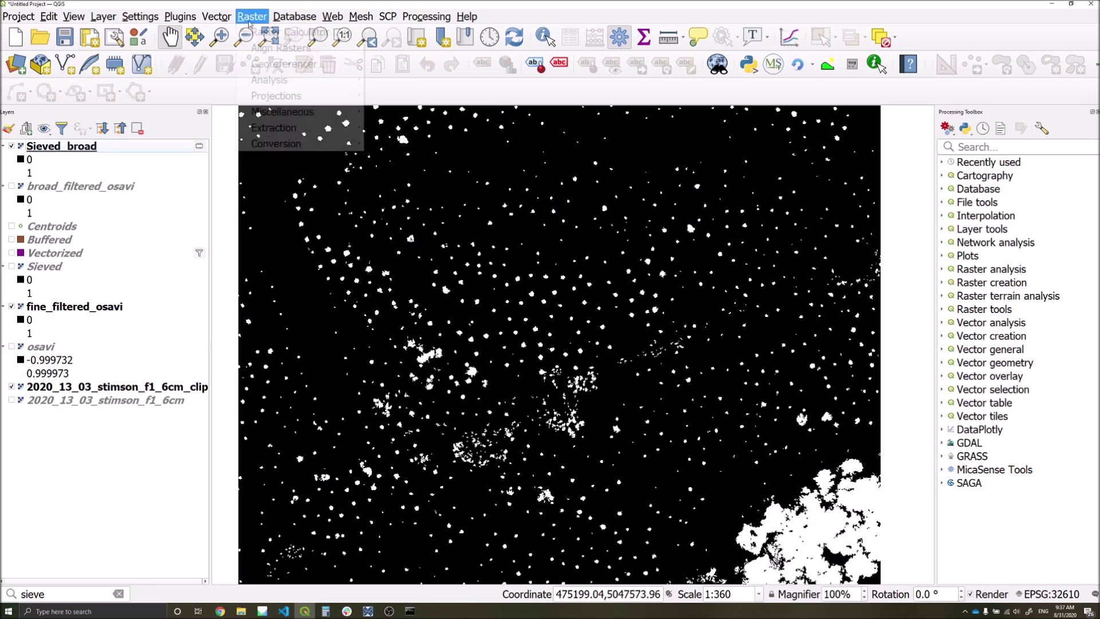
pyautogui.moveTo(282, 82)
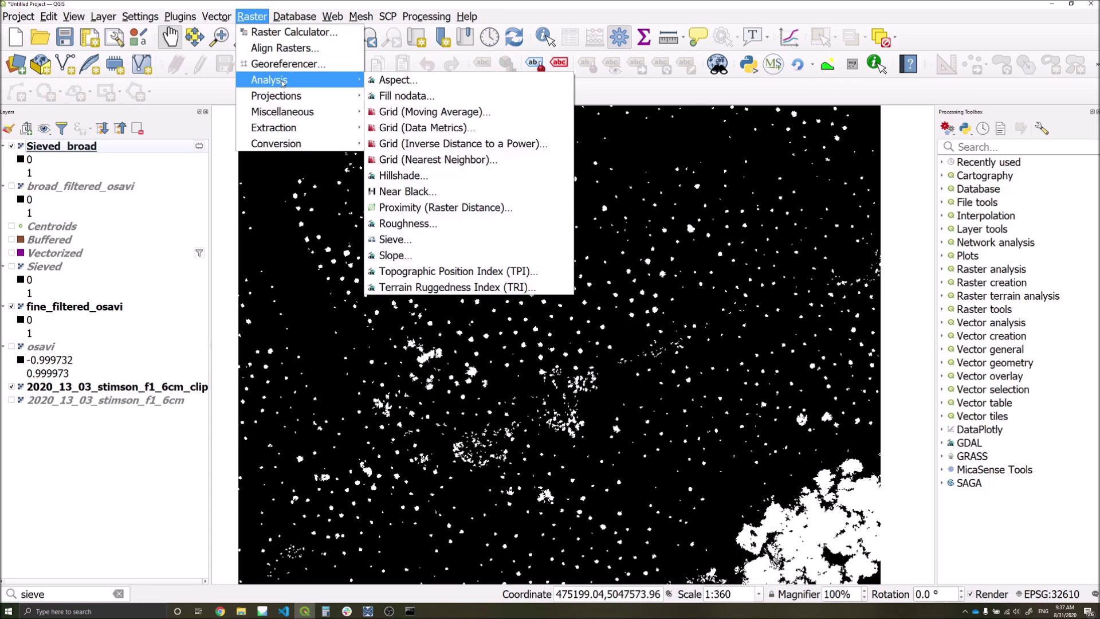
pyautogui.click(424, 208)
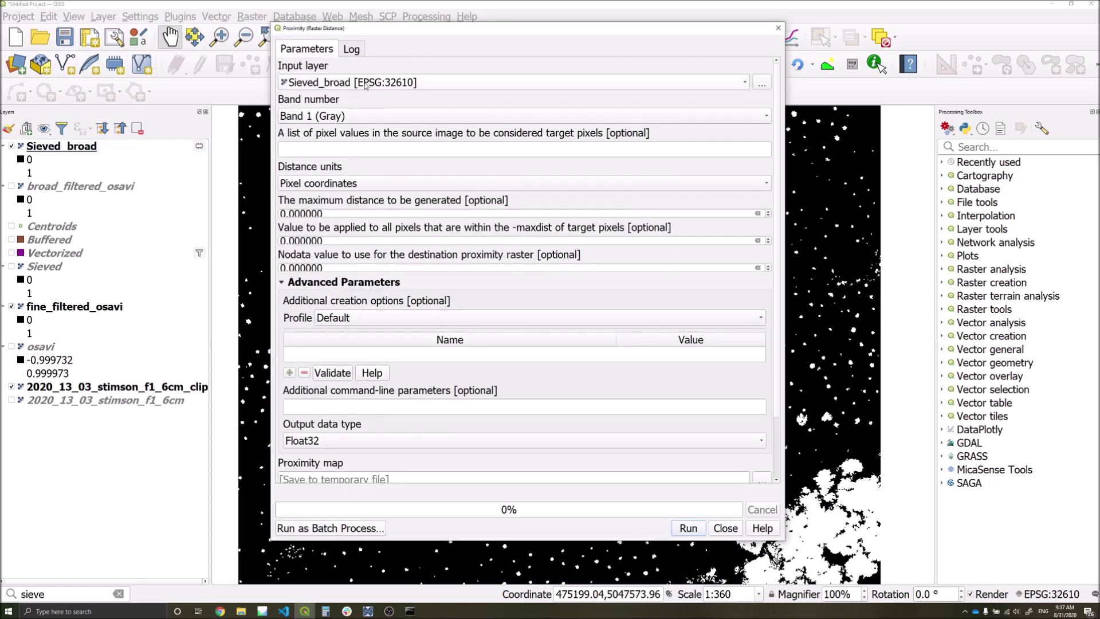
pyautogui.click(690, 528)
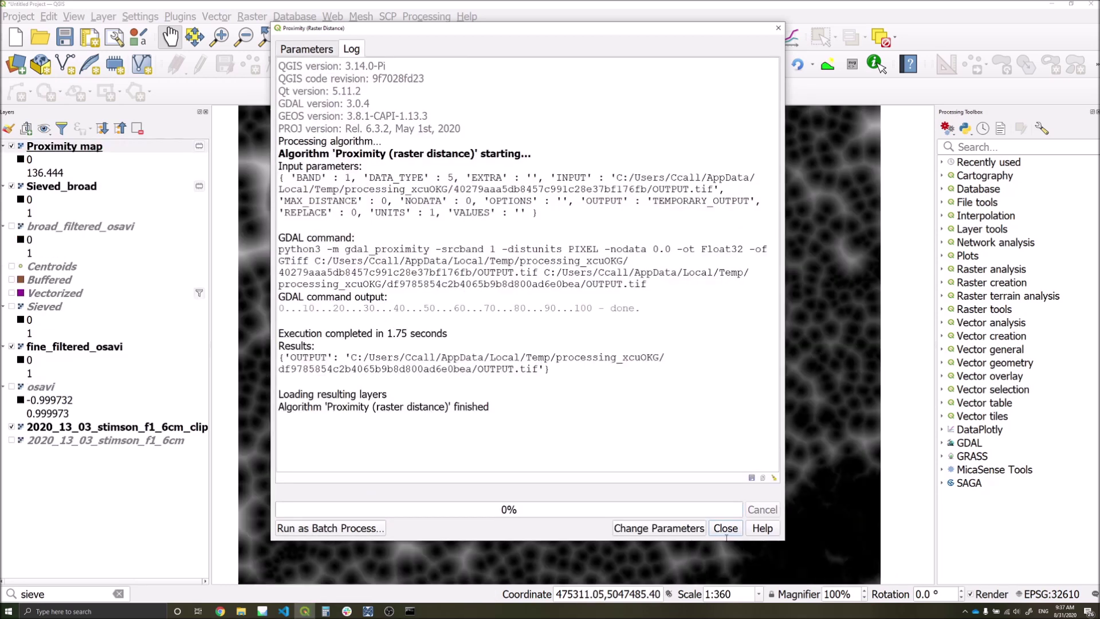
pyautogui.click(725, 528)
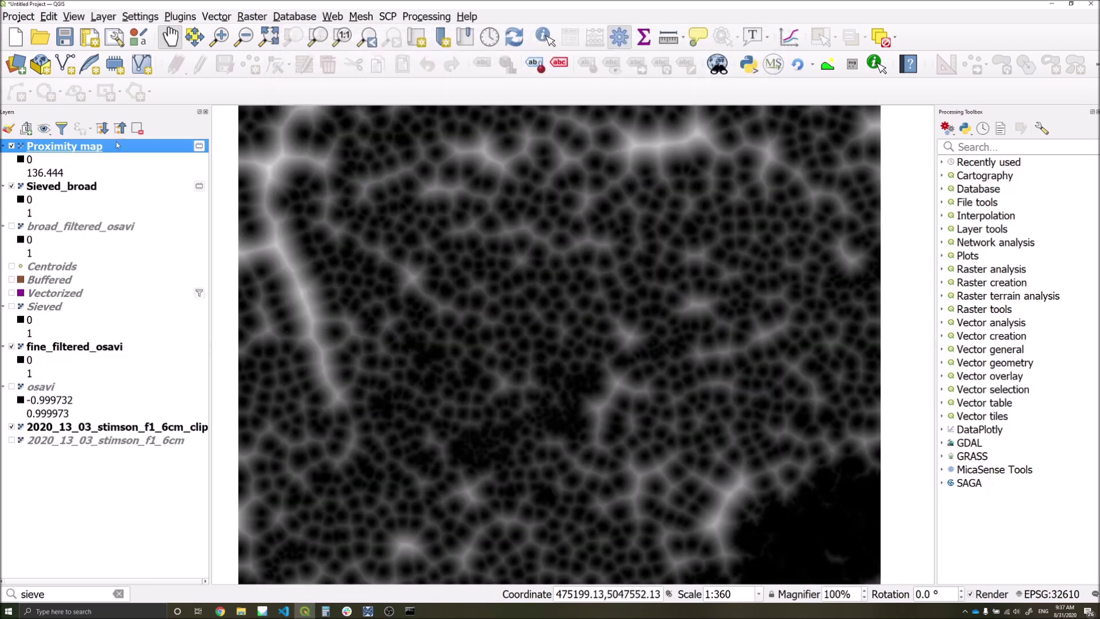
# Step: Style the Proximity map as singleband pseudocolor, lowering the maximum from 136.444 to 10
pyautogui.doubleClick(36, 148)
pyautogui.click(367, 94)
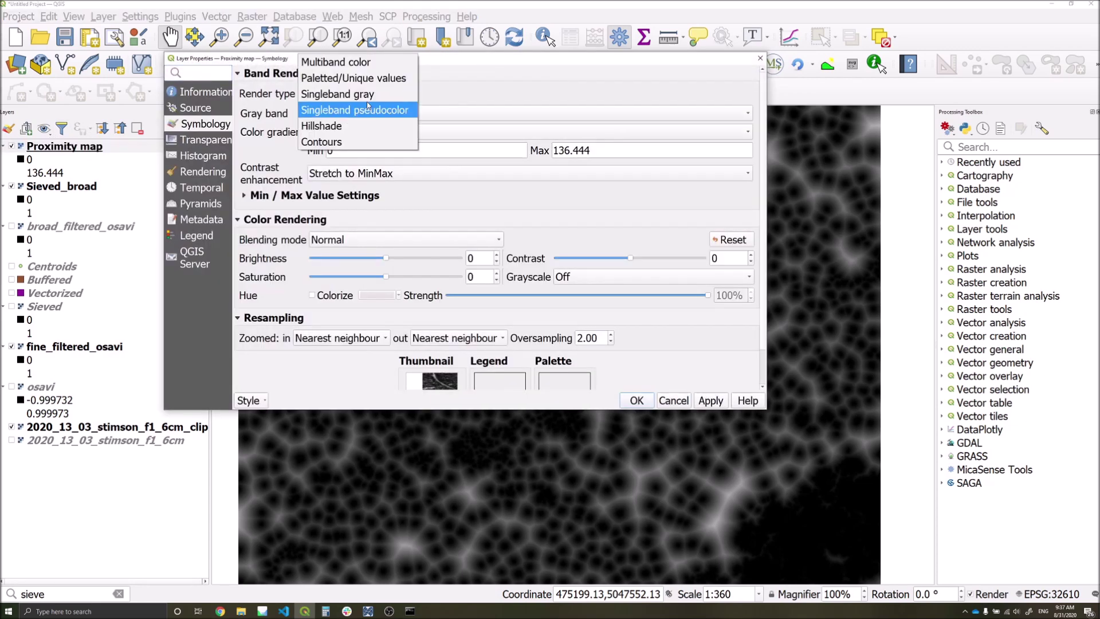
pyautogui.click(369, 110)
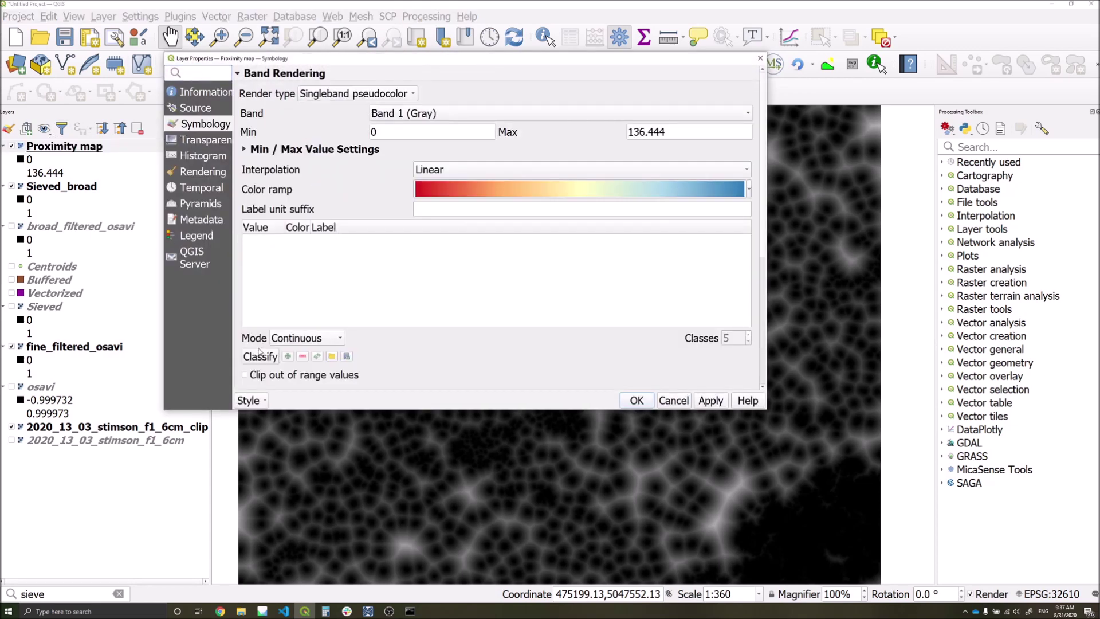
pyautogui.moveTo(682, 133); pyautogui.dragTo(624, 139)
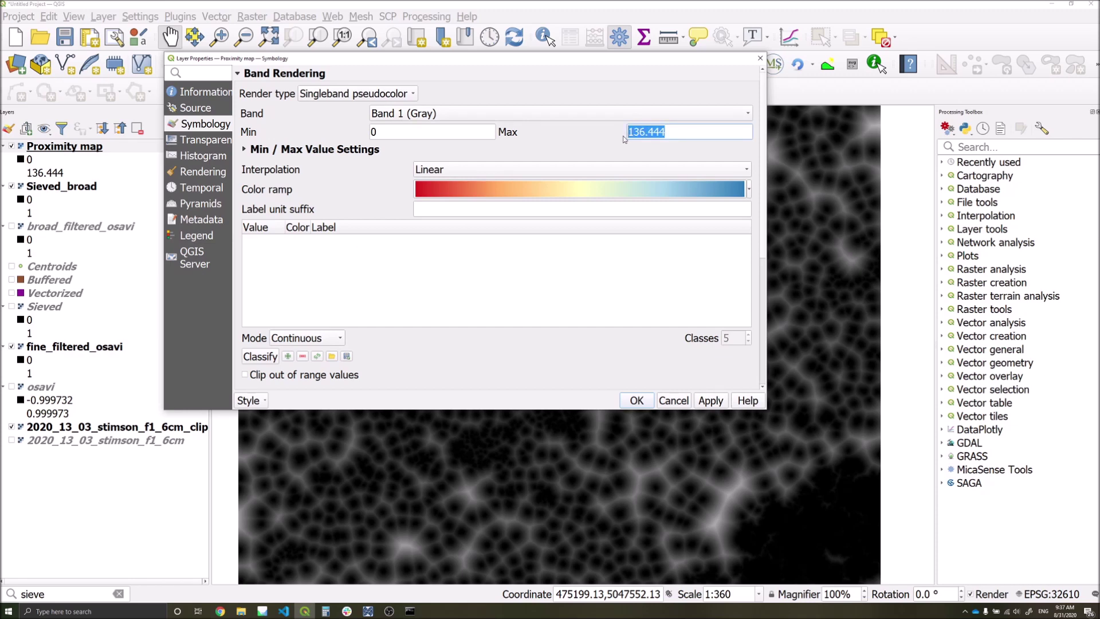
pyautogui.write('10')
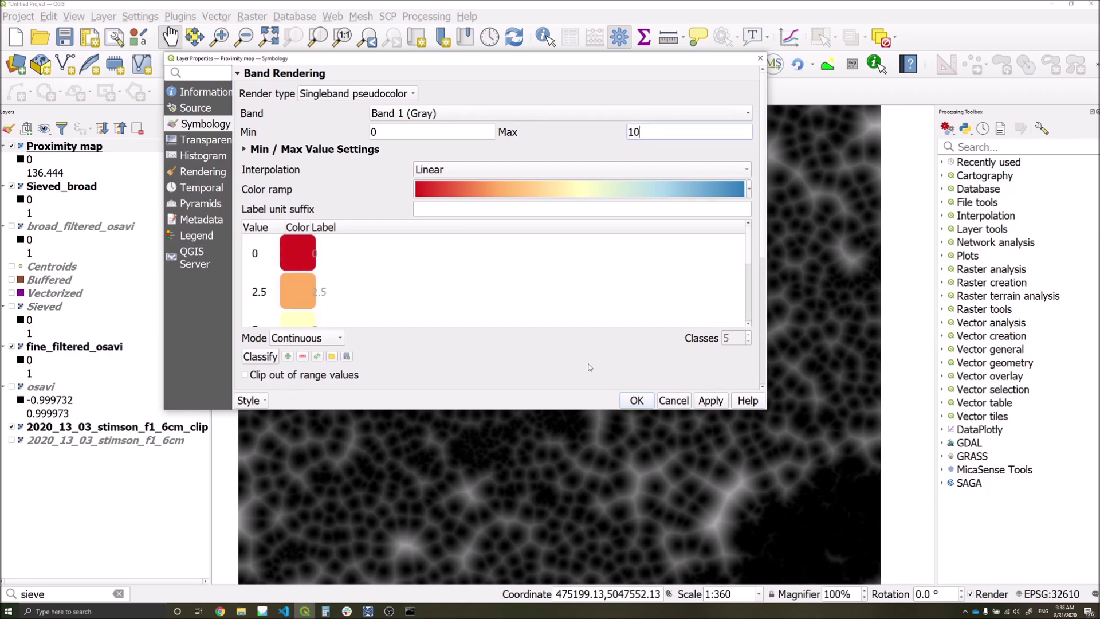
pyautogui.click(719, 406)
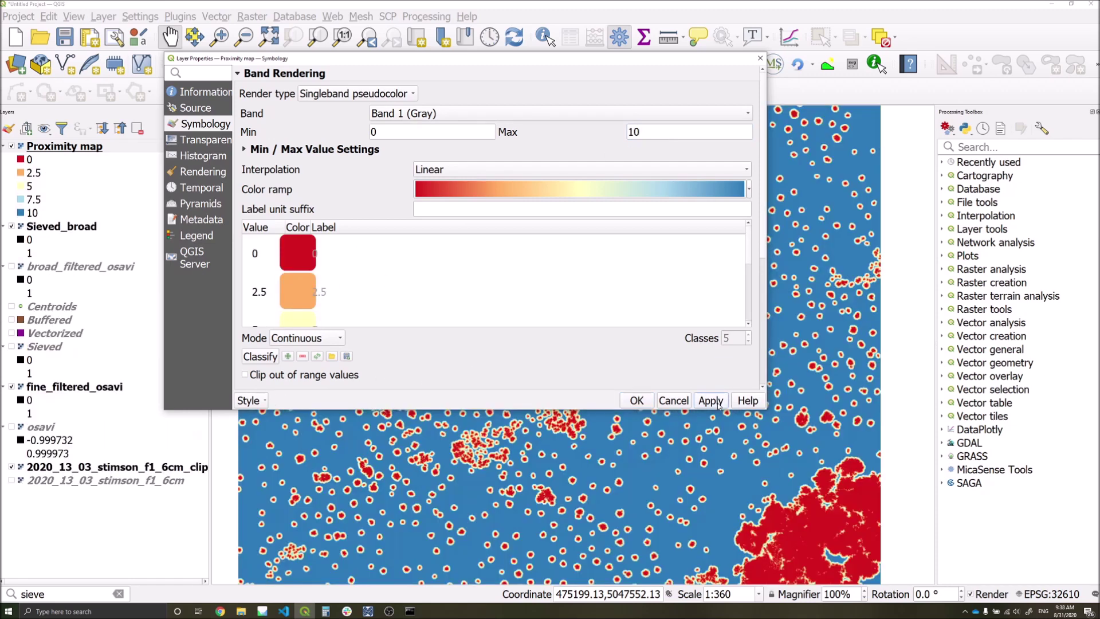
pyautogui.click(636, 400)
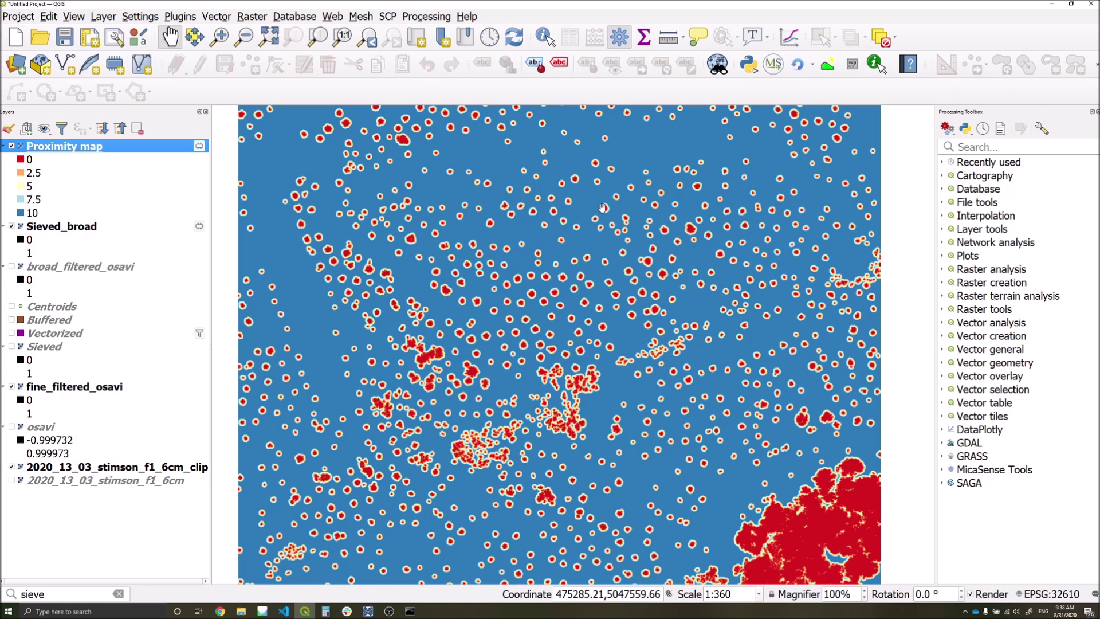
# Step: Pan the map slightly and hide the Sieved_broad layer
pyautogui.moveTo(807, 497); pyautogui.dragTo(787, 477)
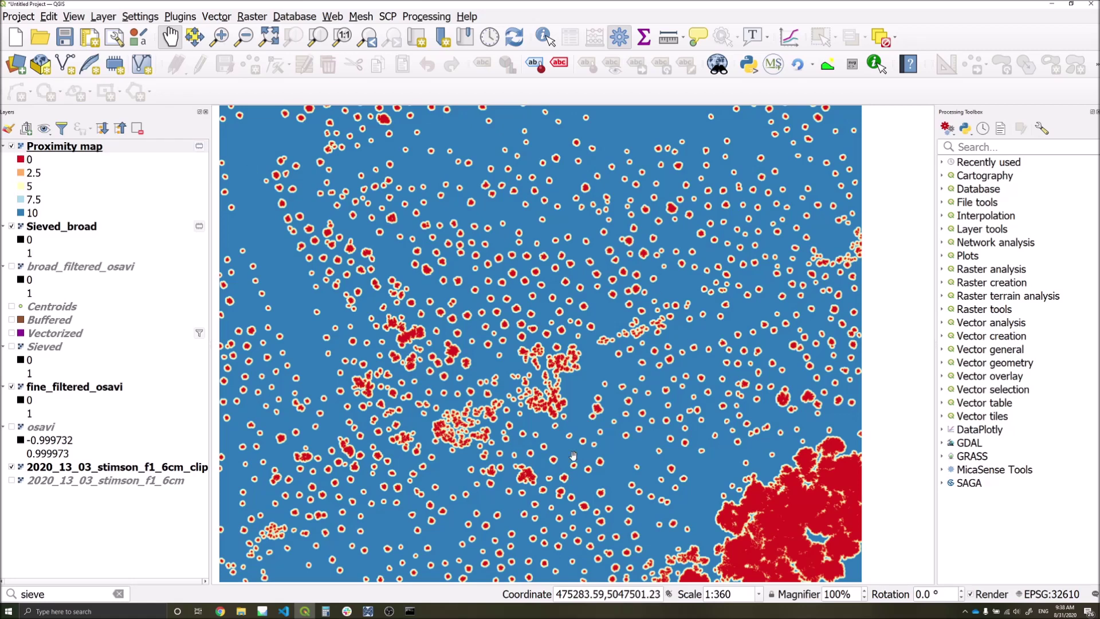
pyautogui.click(11, 226)
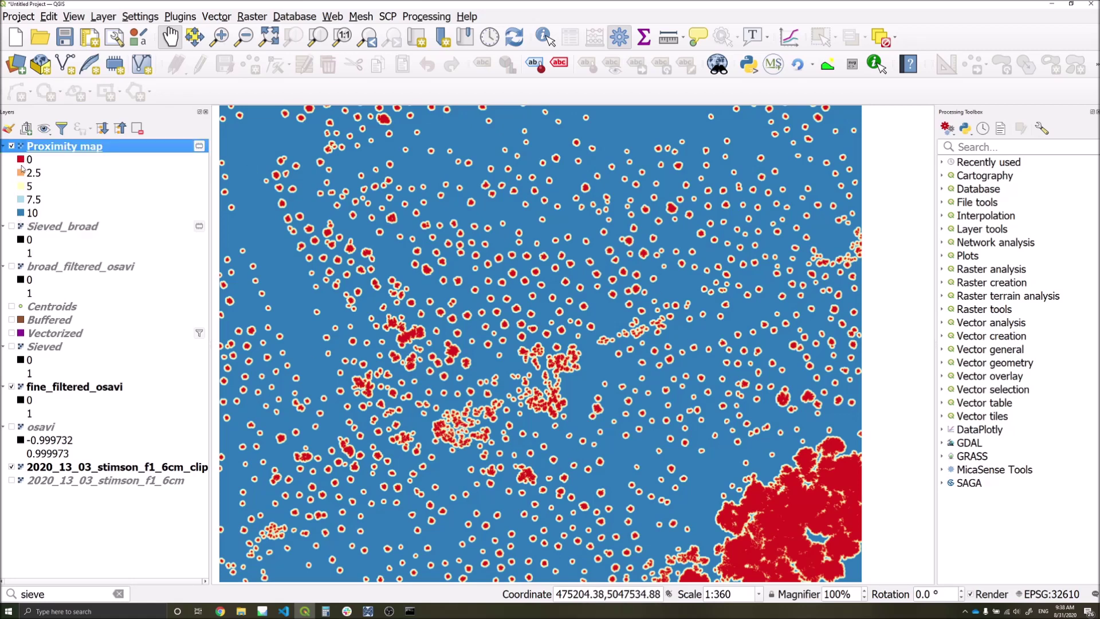
pyautogui.scroll(1, 424, 421)
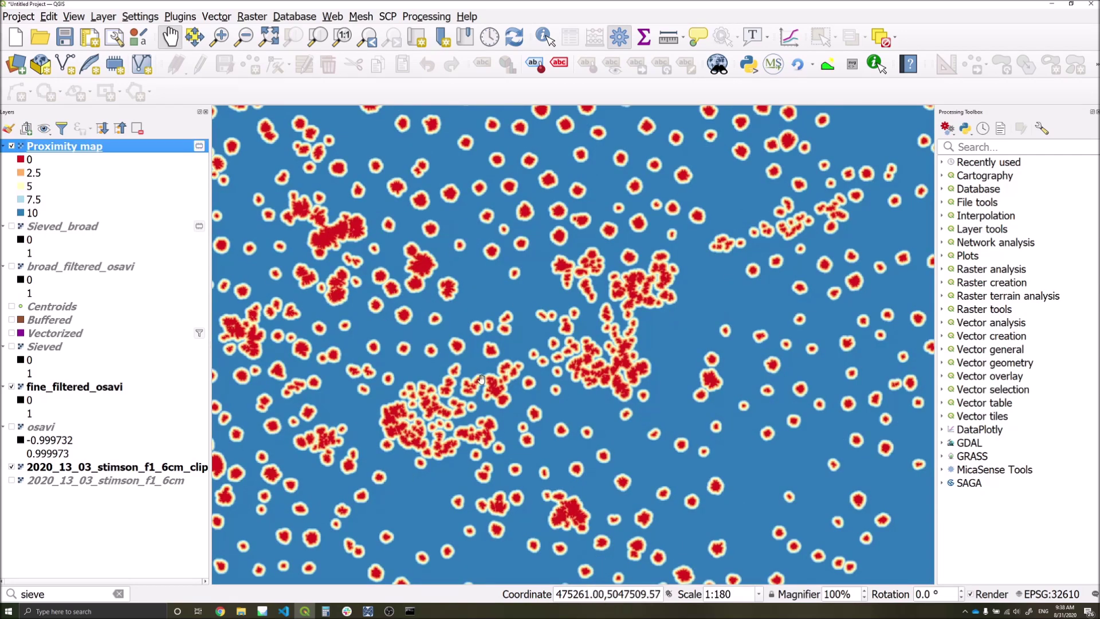
pyautogui.scroll(-1, 480, 359)
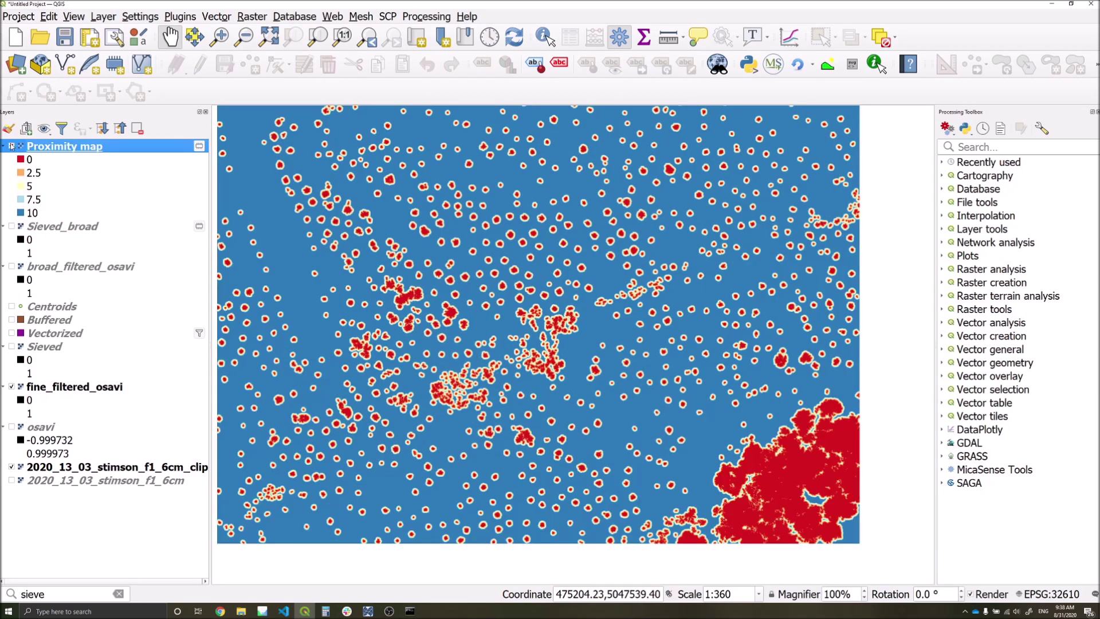
# Step: Toggle the Proximity map off and on twice to compare distances against the aerial image
pyautogui.click(12, 146)
pyautogui.click(12, 146)
pyautogui.click(11, 146)
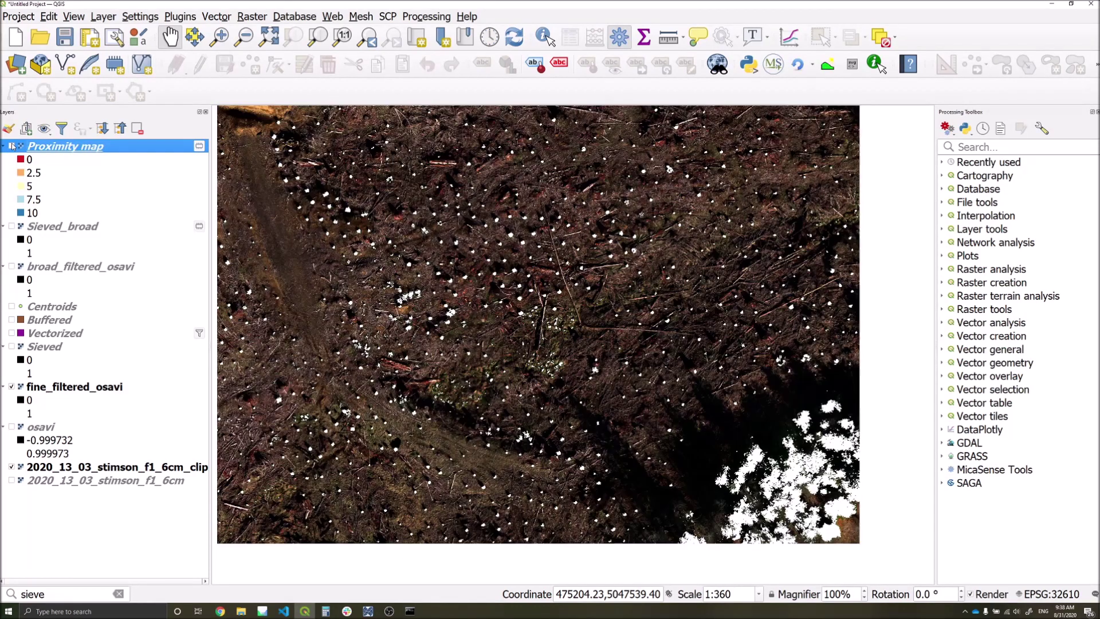
pyautogui.click(12, 146)
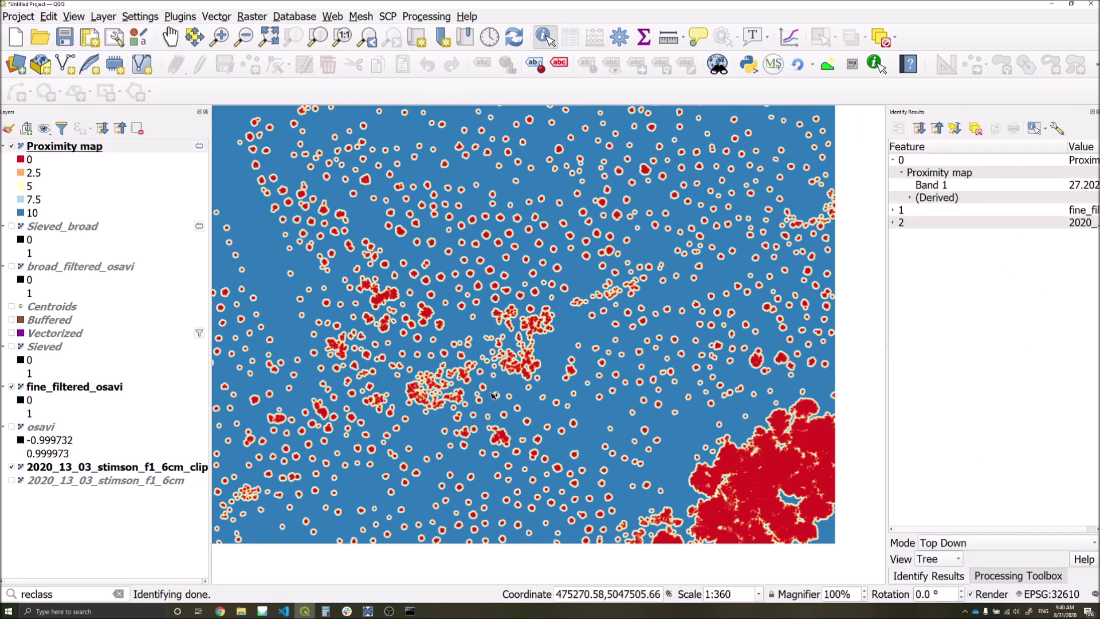
pyautogui.click(66, 592)
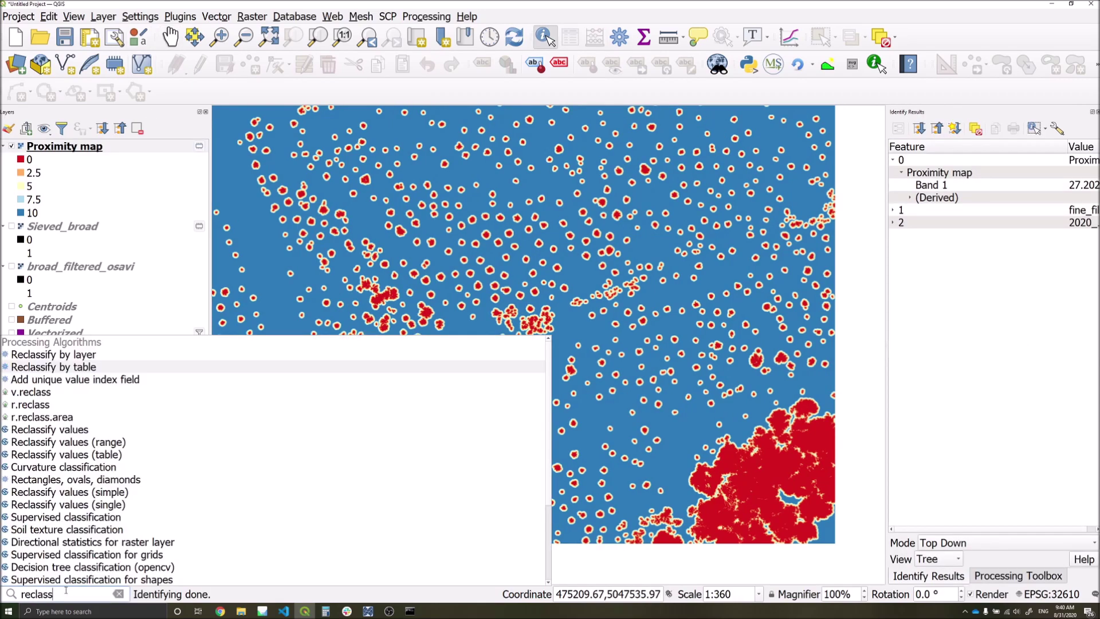
# Step: In Reclassify by table, add a first row mapping -1 to 6 to value 1
pyautogui.click(46, 367)
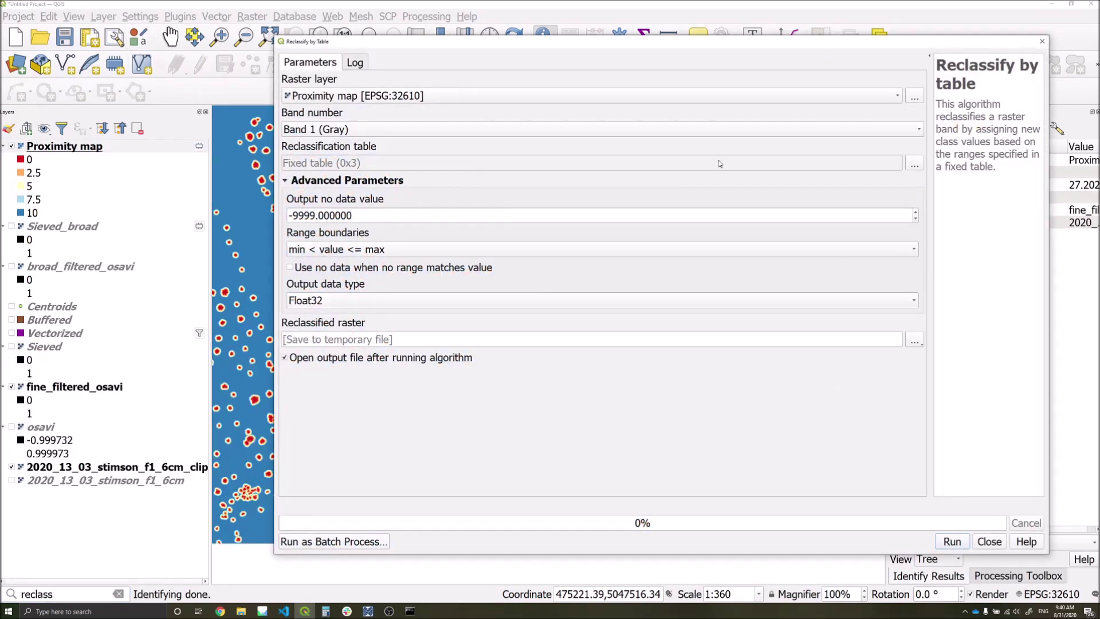
pyautogui.click(914, 163)
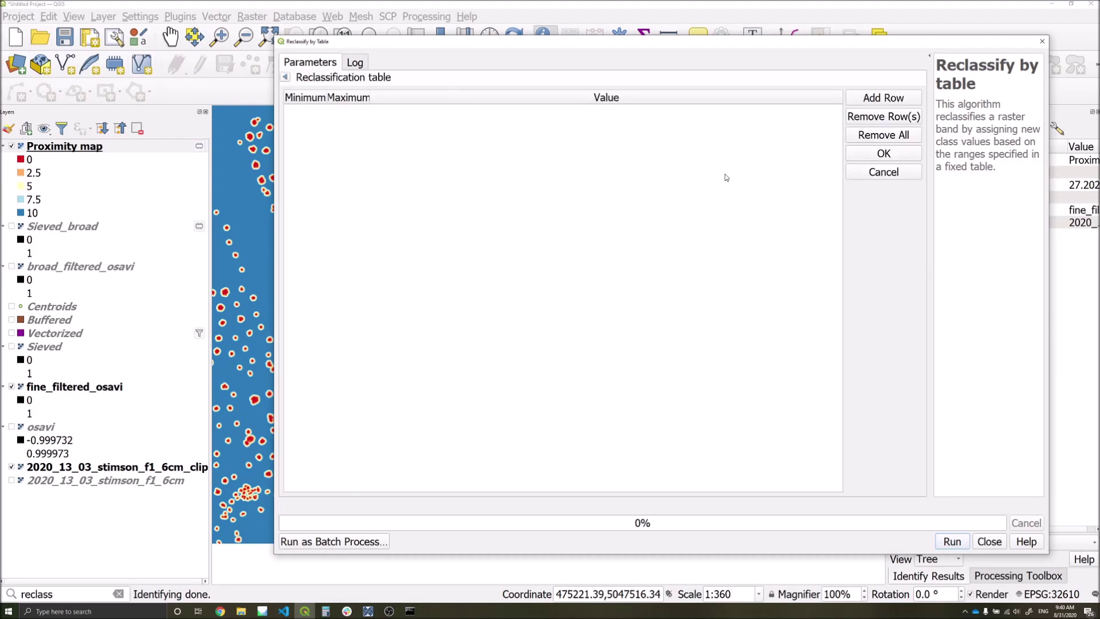
pyautogui.click(872, 97)
pyautogui.click(871, 98)
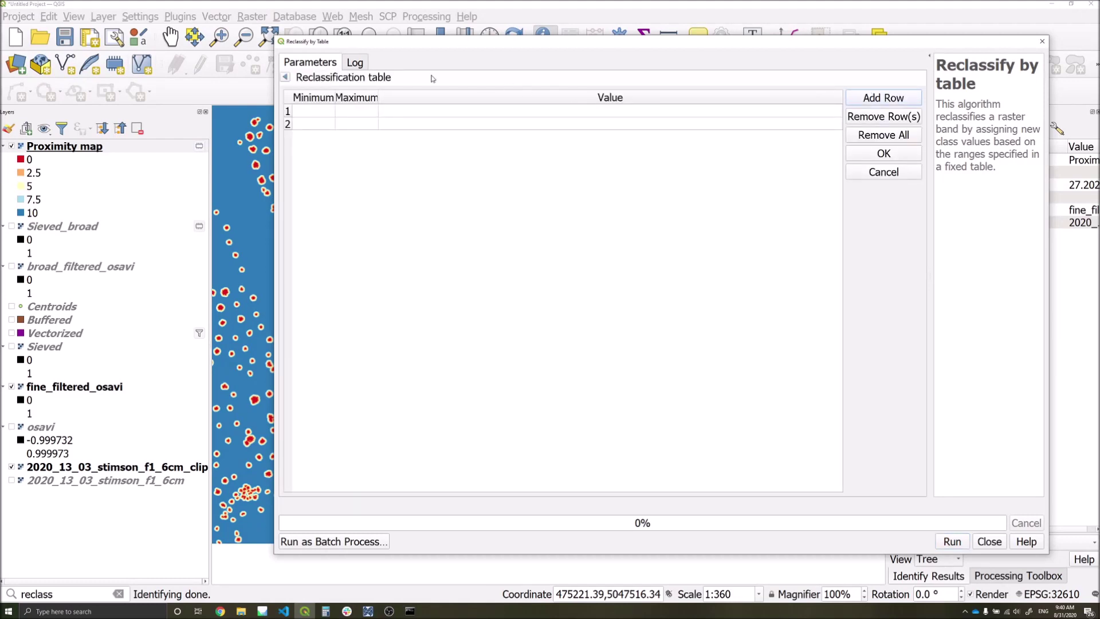
pyautogui.click(310, 109)
pyautogui.click(308, 109)
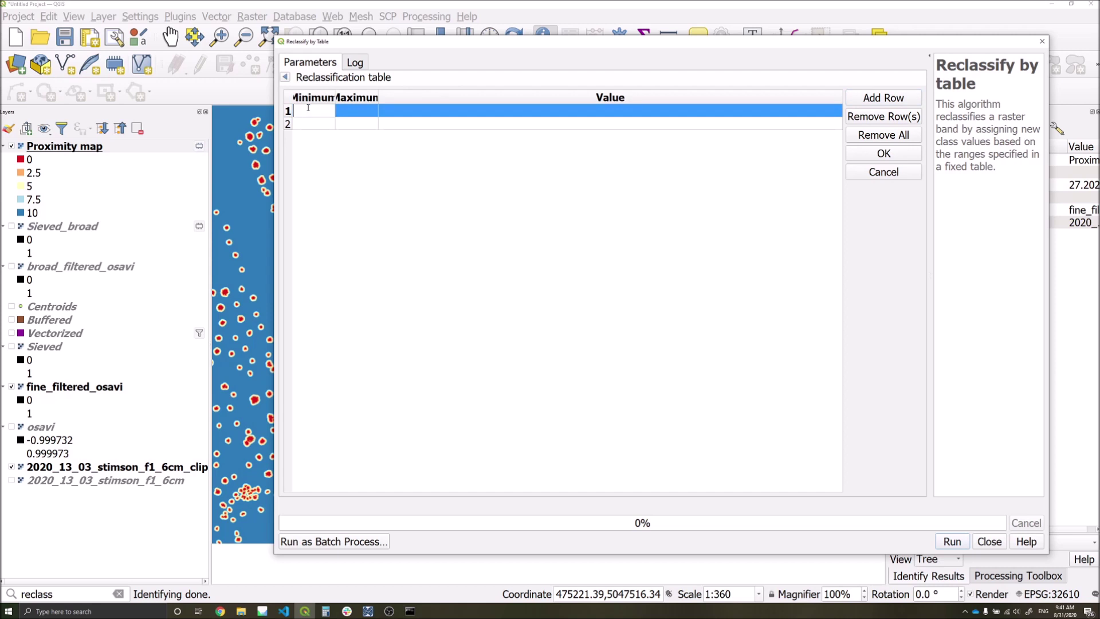
pyautogui.write('-1')
pyautogui.click(354, 115)
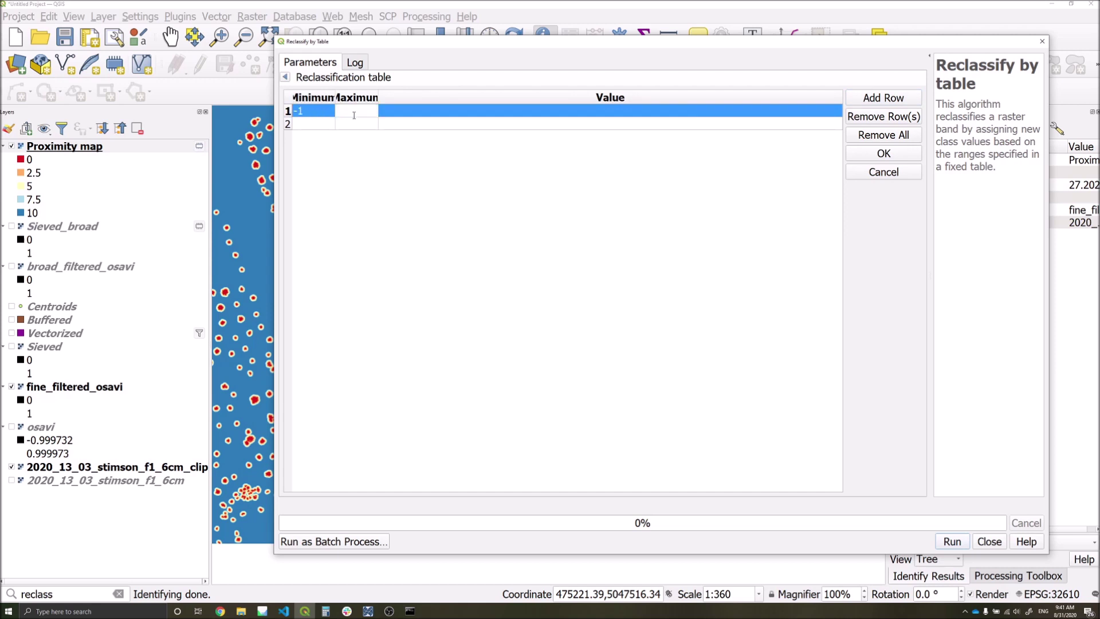
pyautogui.write('6')
pyautogui.click(414, 112)
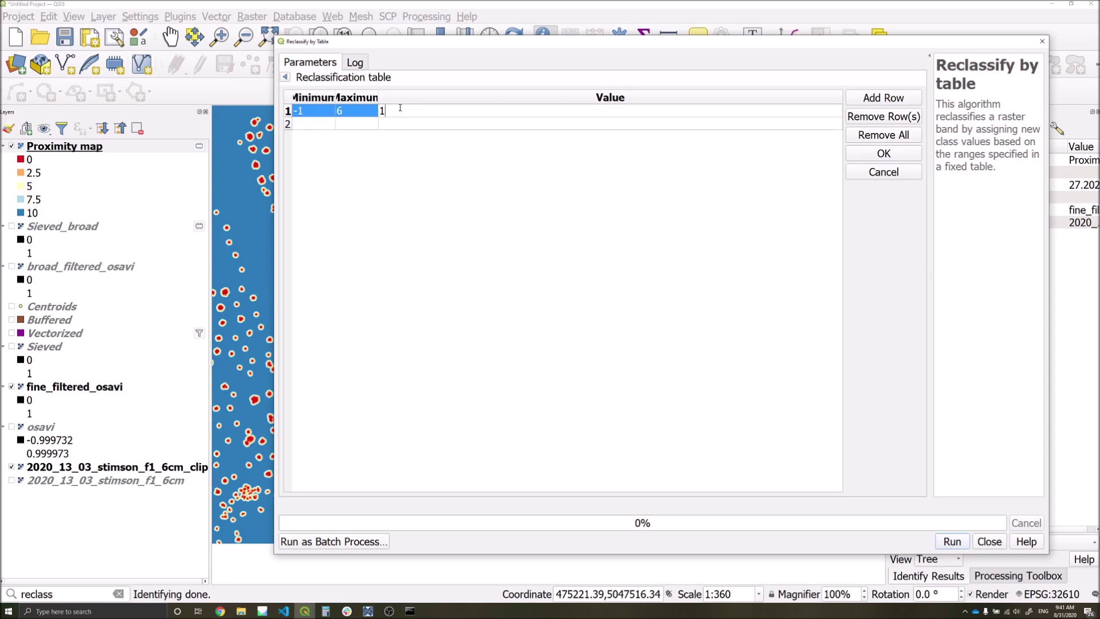
# Step: Add a second row mapping 6 to 4000 to value 0 and confirm the table
pyautogui.click(309, 126)
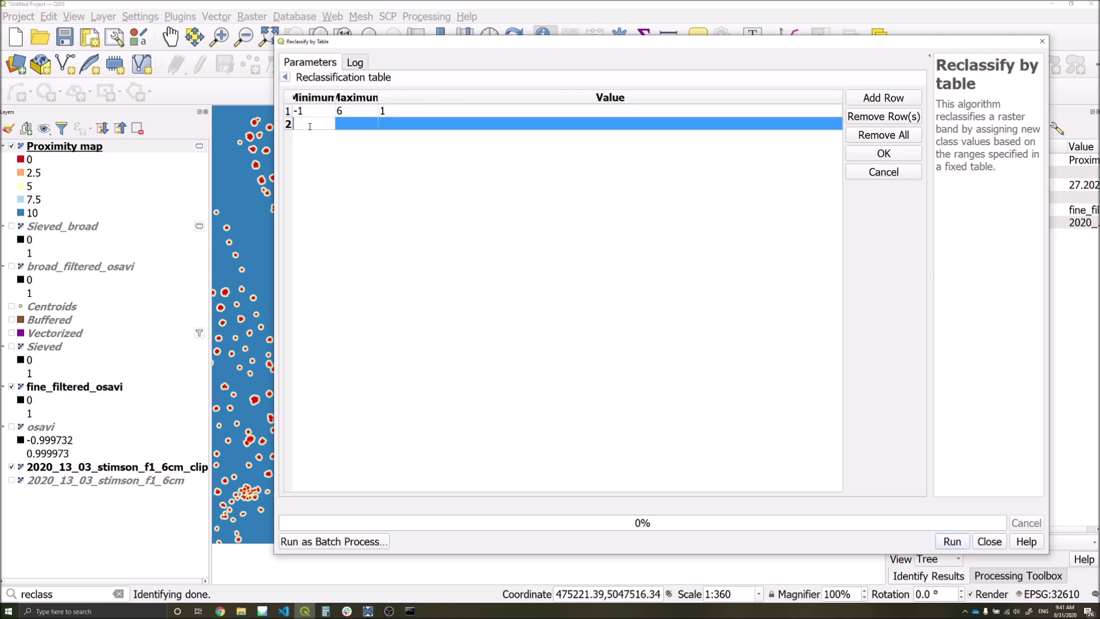
pyautogui.write('6')
pyautogui.click(354, 126)
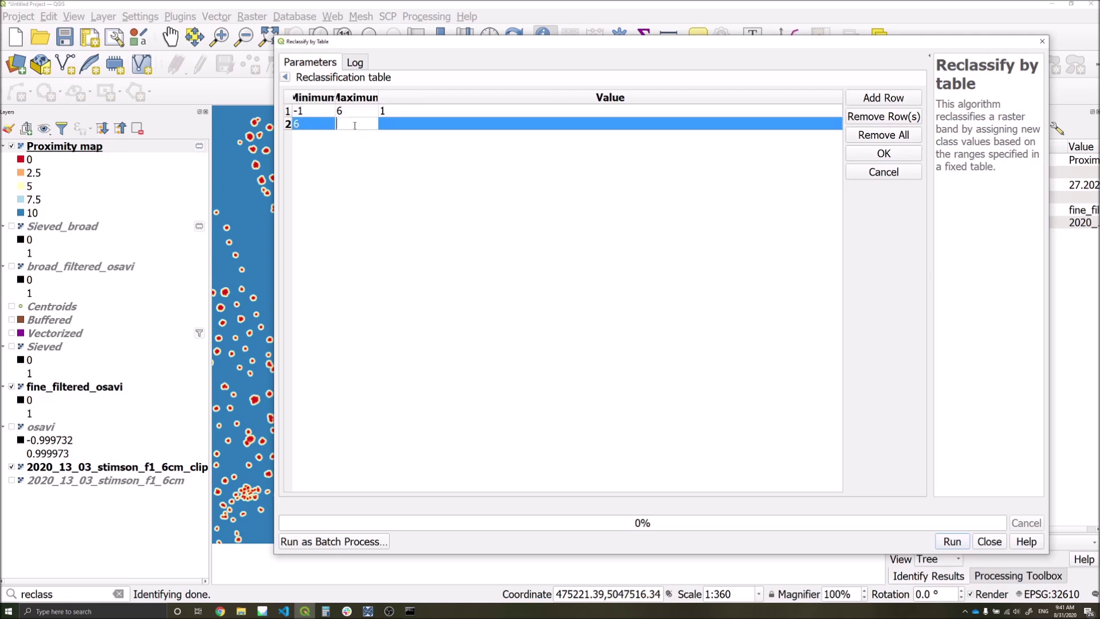
pyautogui.write('4000')
pyautogui.click(404, 126)
pyautogui.write('0')
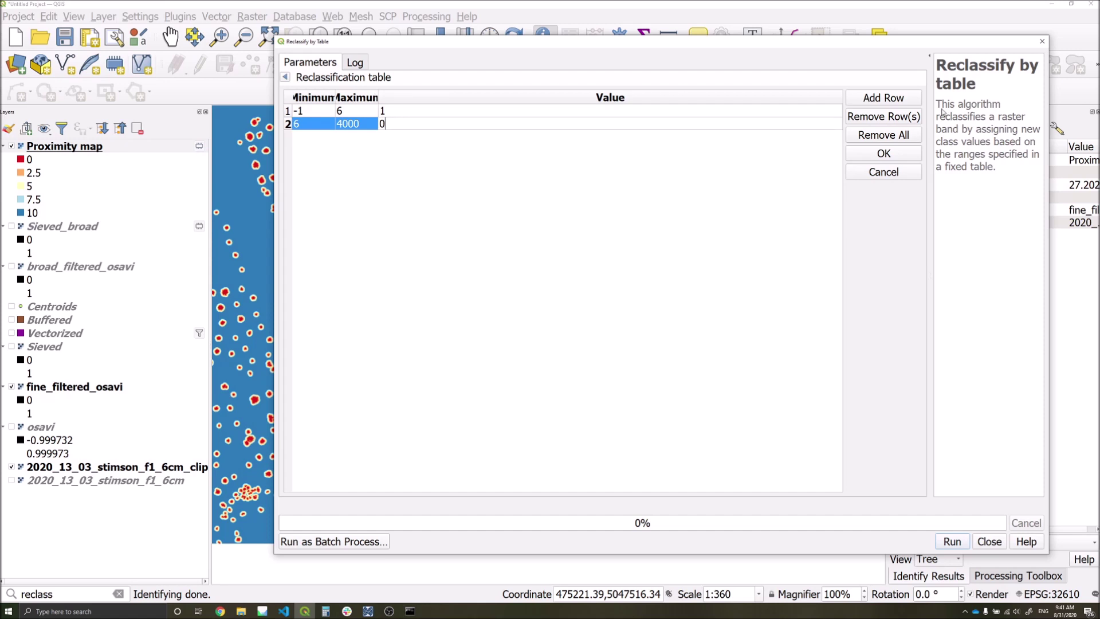
pyautogui.click(894, 155)
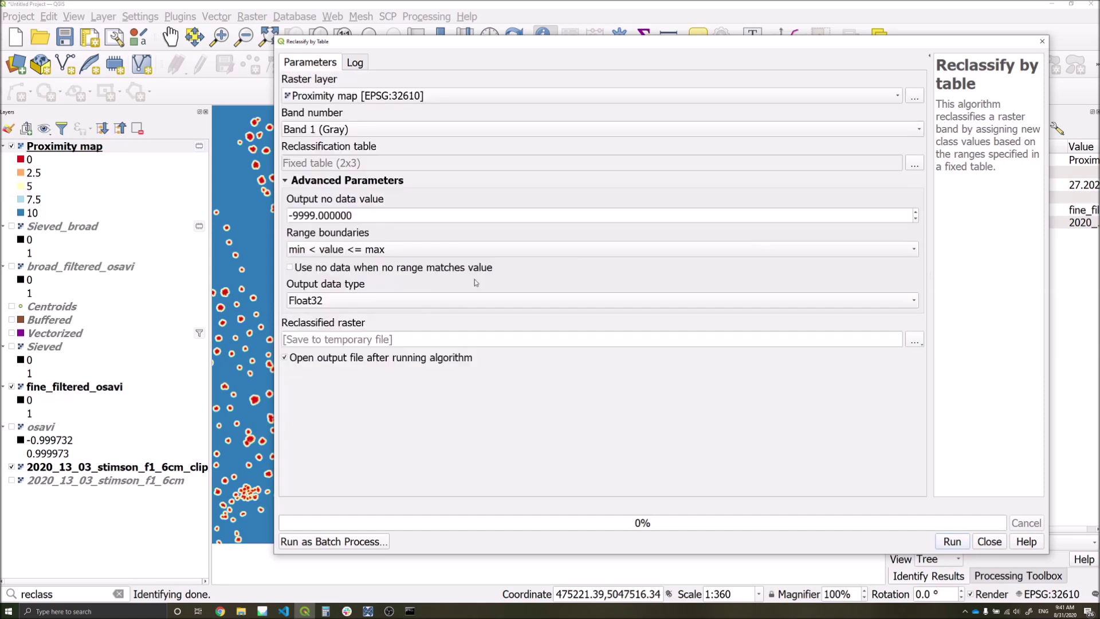
# Step: Set the output data type to Int16 and run the reclassification
pyautogui.click(509, 300)
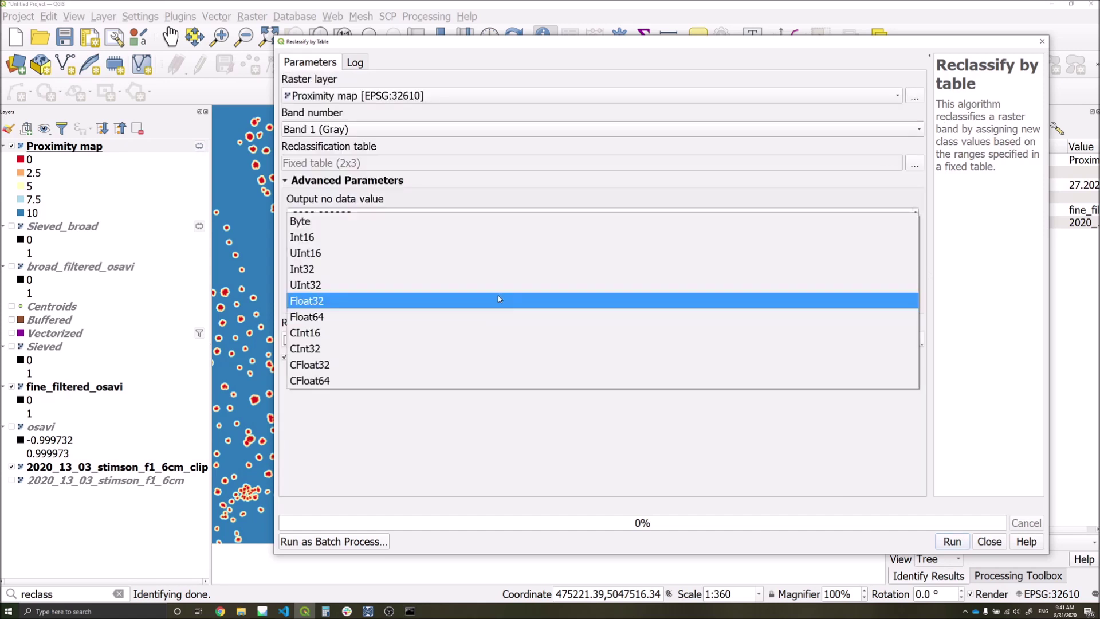
pyautogui.click(310, 238)
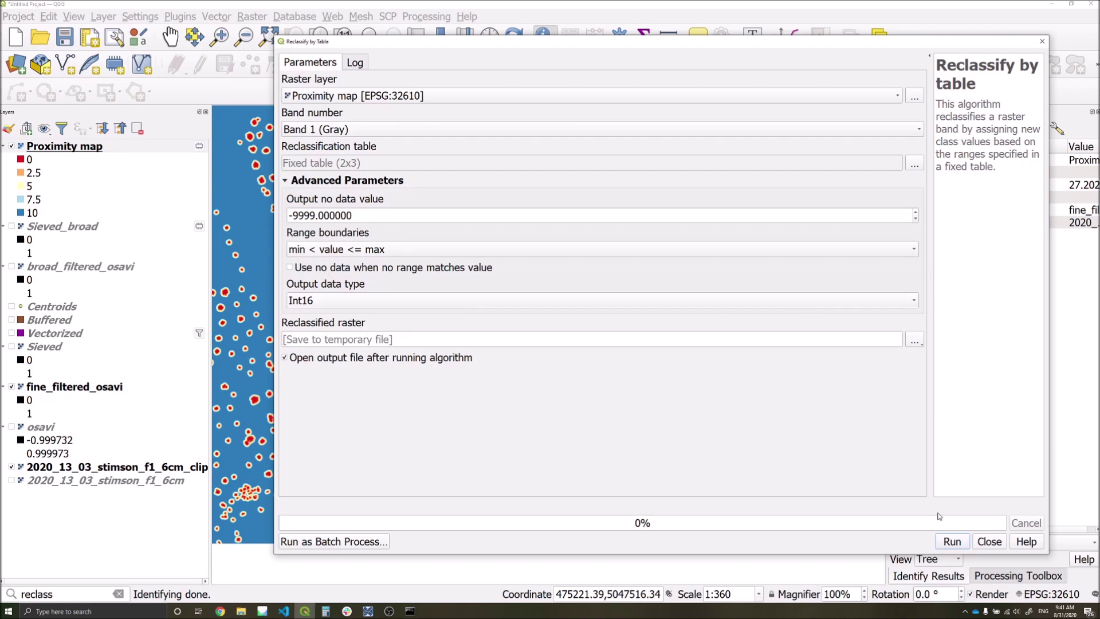
pyautogui.click(948, 544)
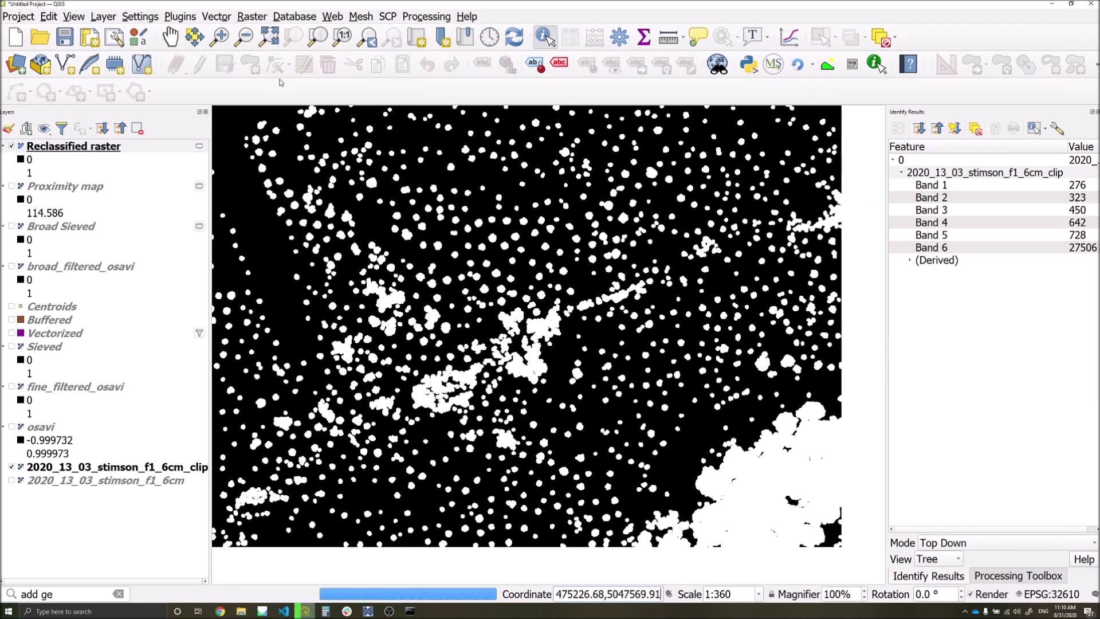
# Step: Polygonize the Reclassified raster into a Vectorized layer using Raster > Conversion > Polygonize
pyautogui.click(250, 17)
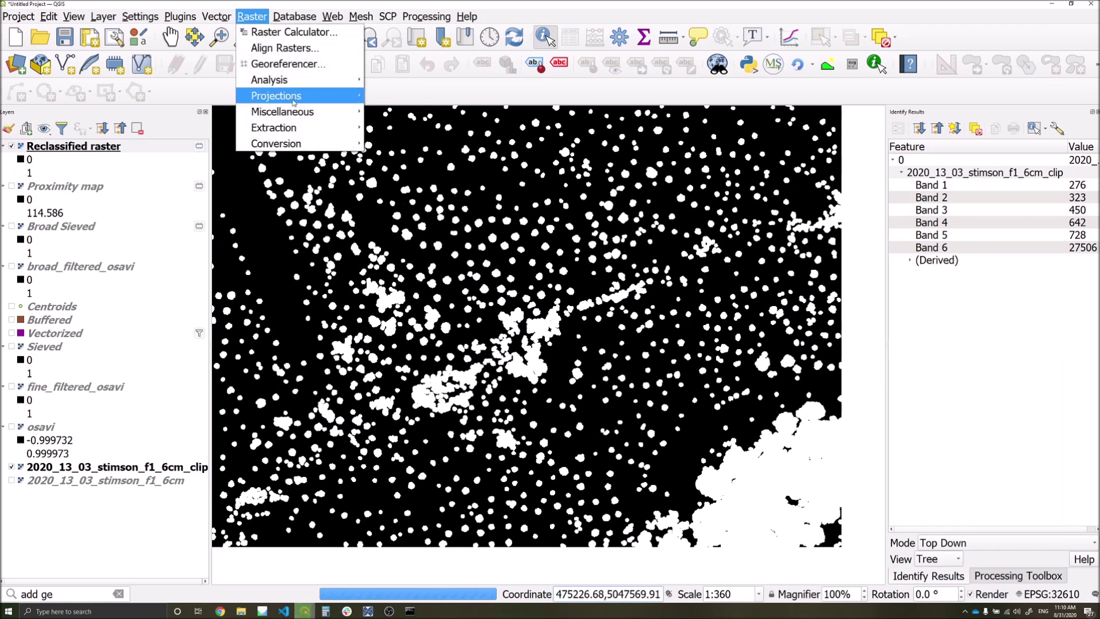
pyautogui.moveTo(287, 143)
pyautogui.click(435, 160)
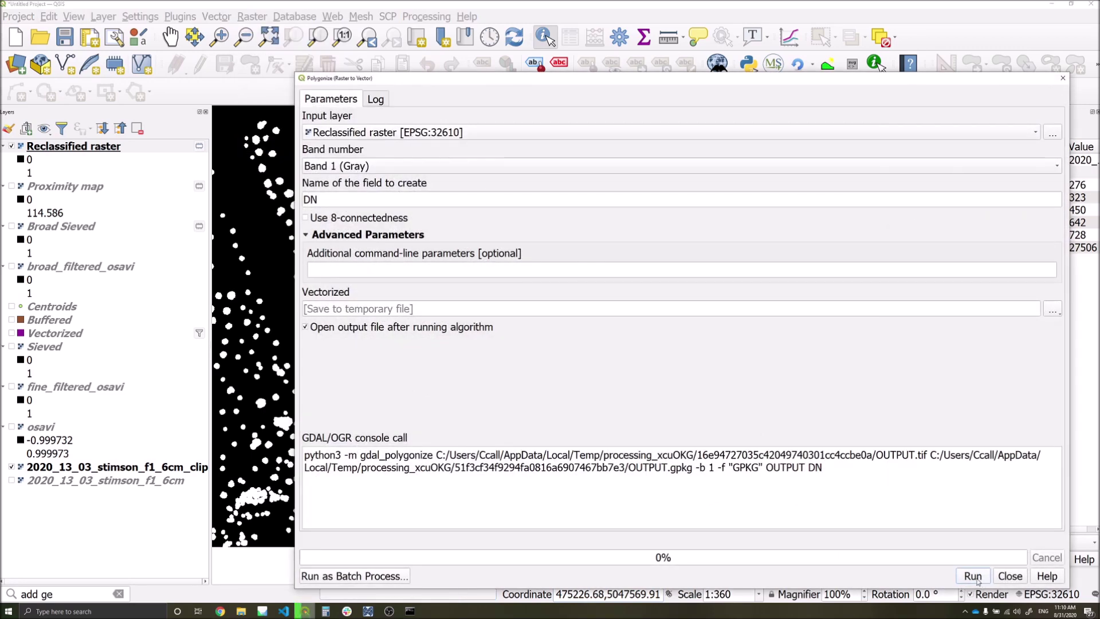
pyautogui.click(973, 577)
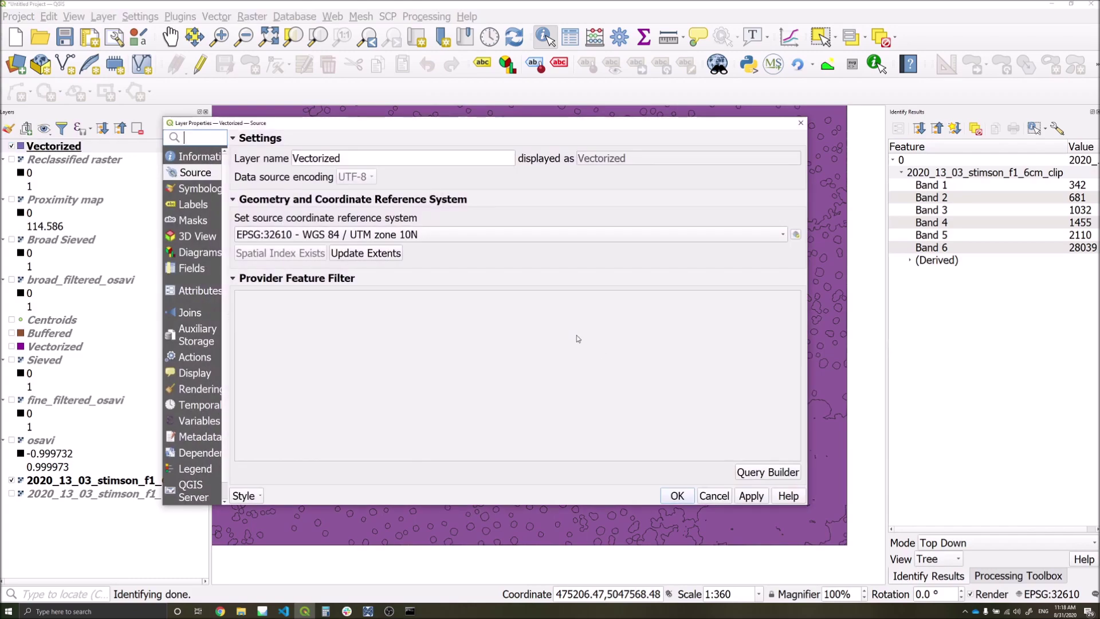
# Step: Filter the Vectorized layer to "DN">0 and inspect image values at a map spot
pyautogui.click(768, 472)
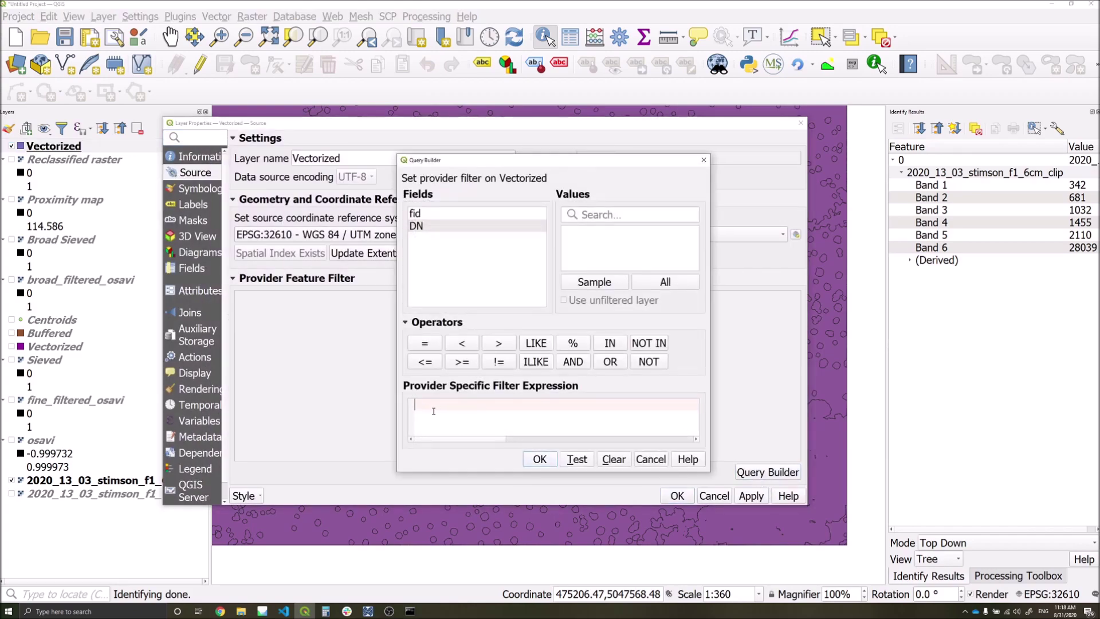
pyautogui.write('"DN">0')
pyautogui.click(539, 461)
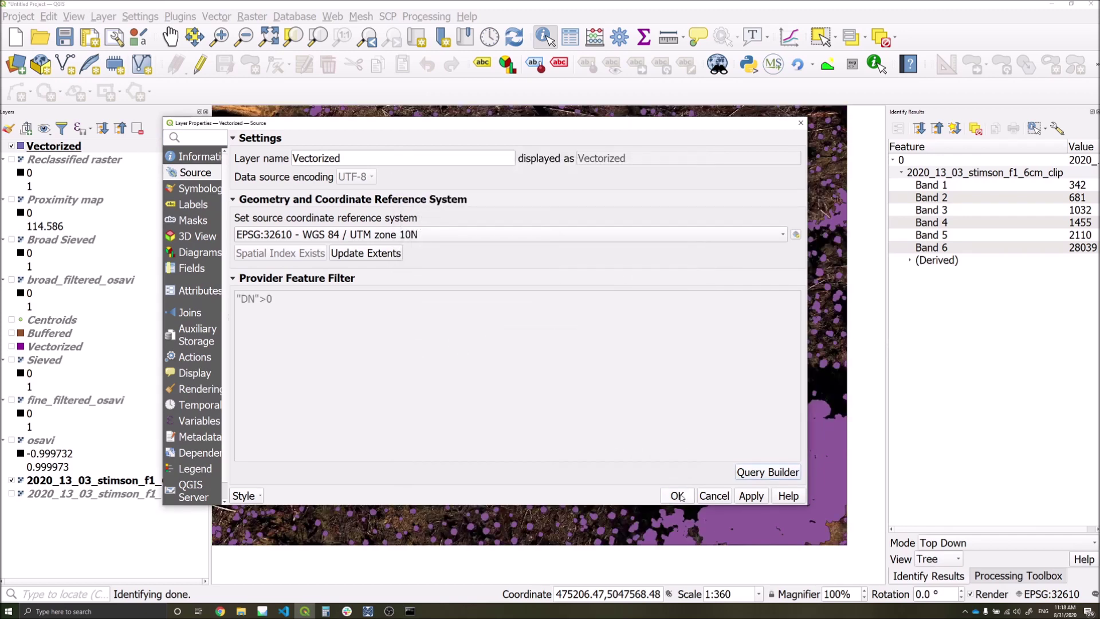
pyautogui.click(677, 495)
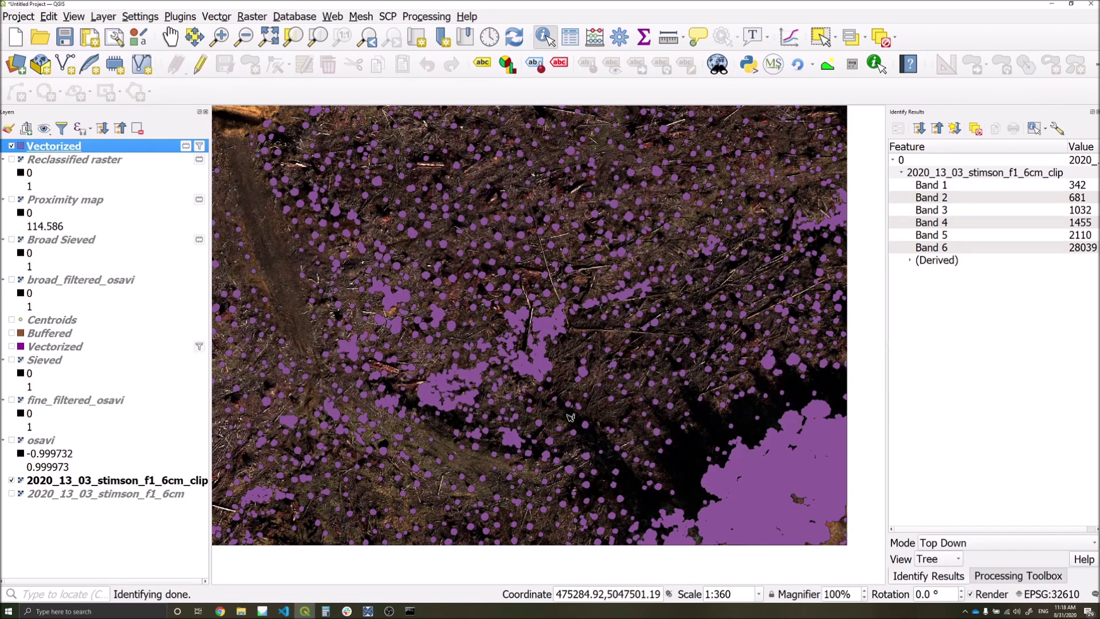
pyautogui.click(440, 406)
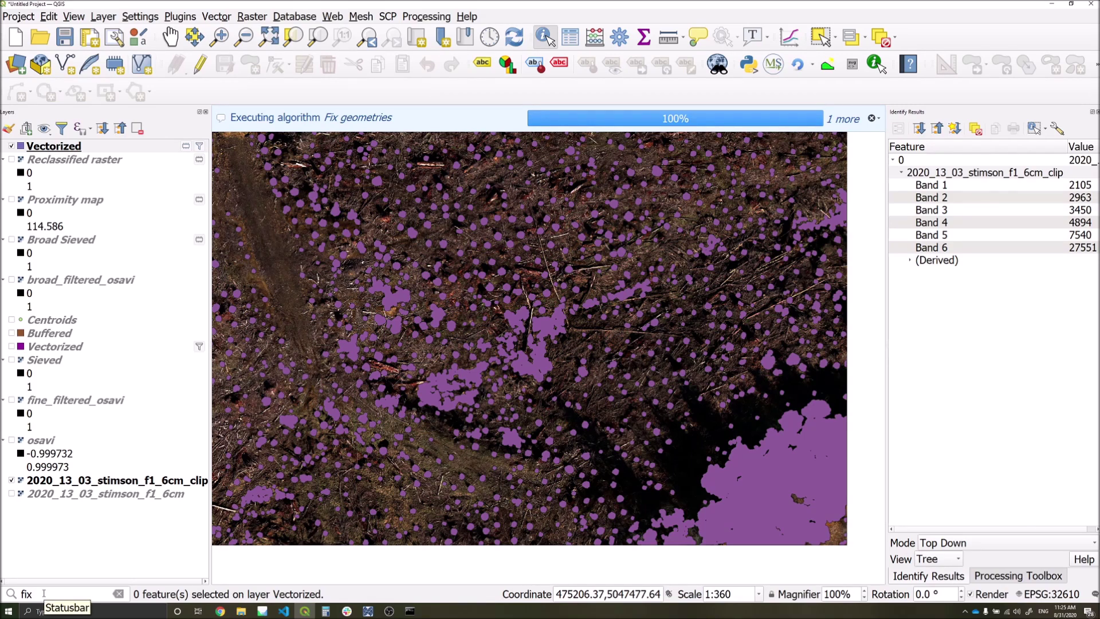
# Step: Fix geometries of all 4366 Vectorized polygons in place, then switch off editing
pyautogui.click(44, 594)
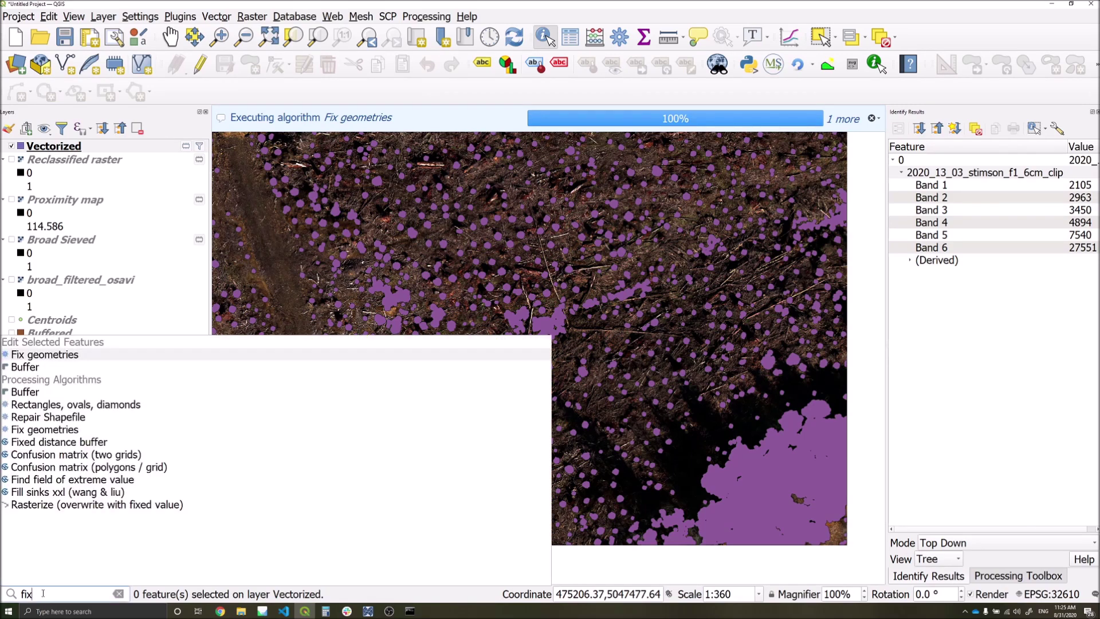
pyautogui.click(47, 354)
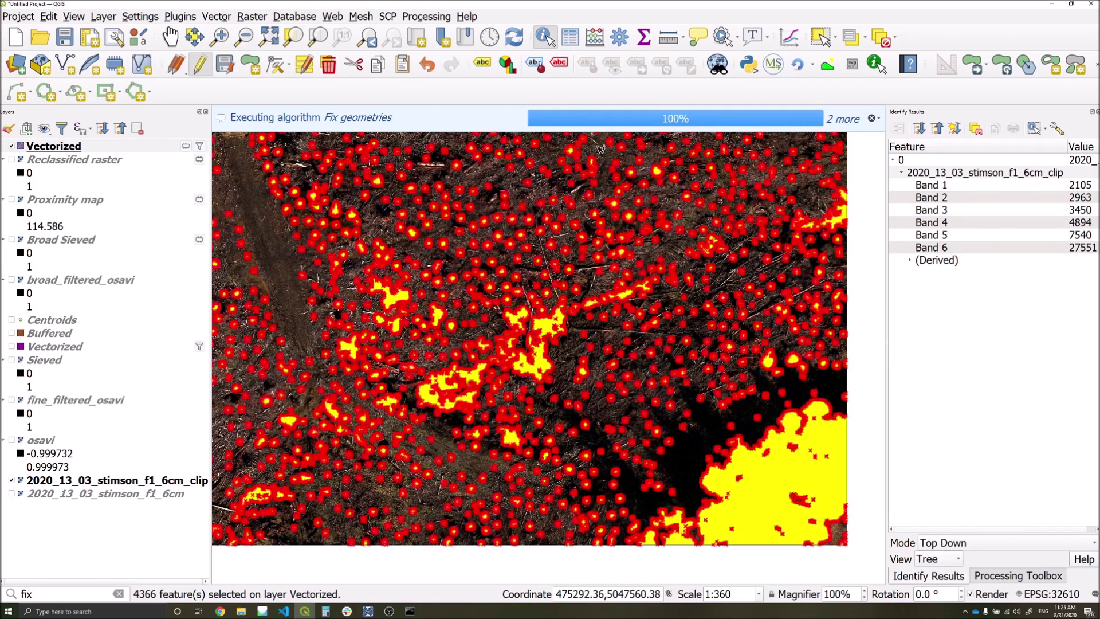
pyautogui.click(199, 65)
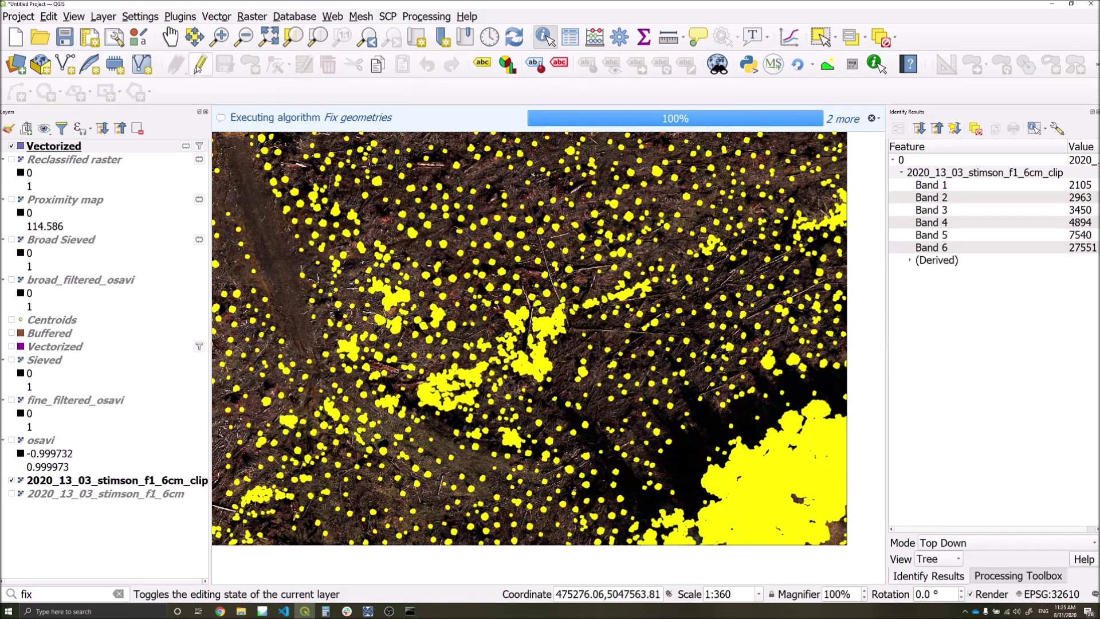
pyautogui.click(361, 550)
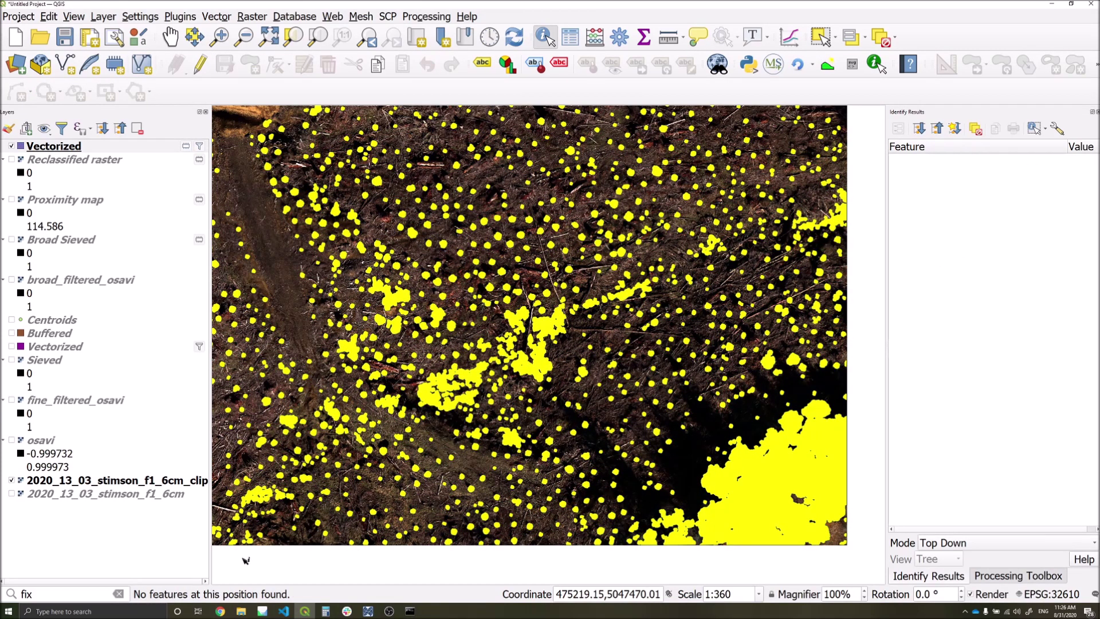
pyautogui.click(37, 595)
pyautogui.moveTo(37, 595); pyautogui.dragTo(19, 596)
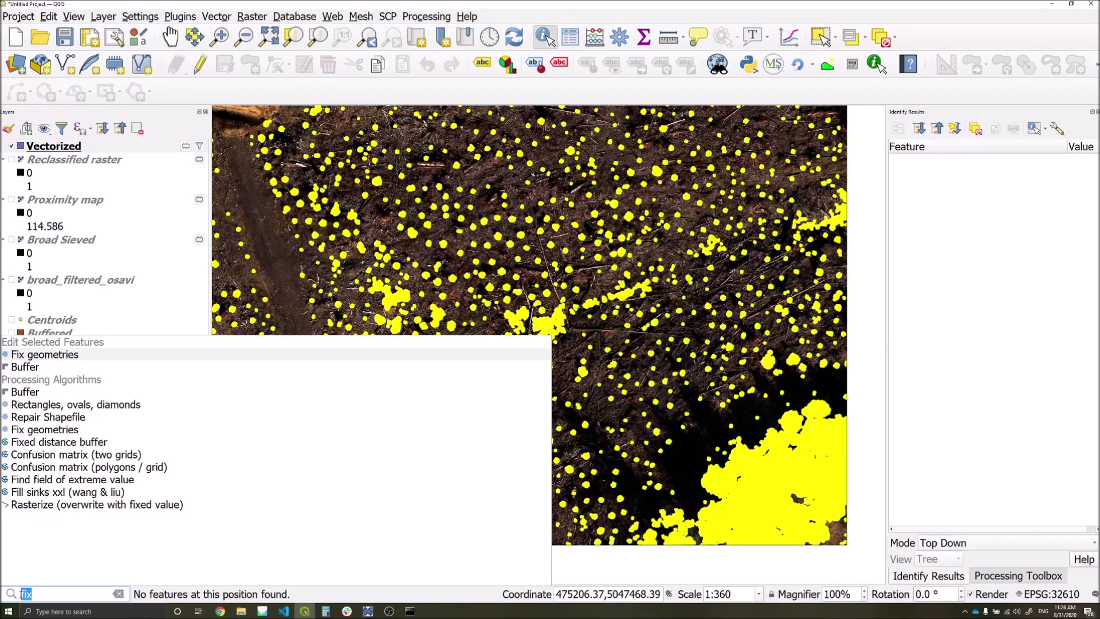
# Step: Run Add geometry attributes on Vectorized to create the Added geom info layer
pyautogui.write('add ge')
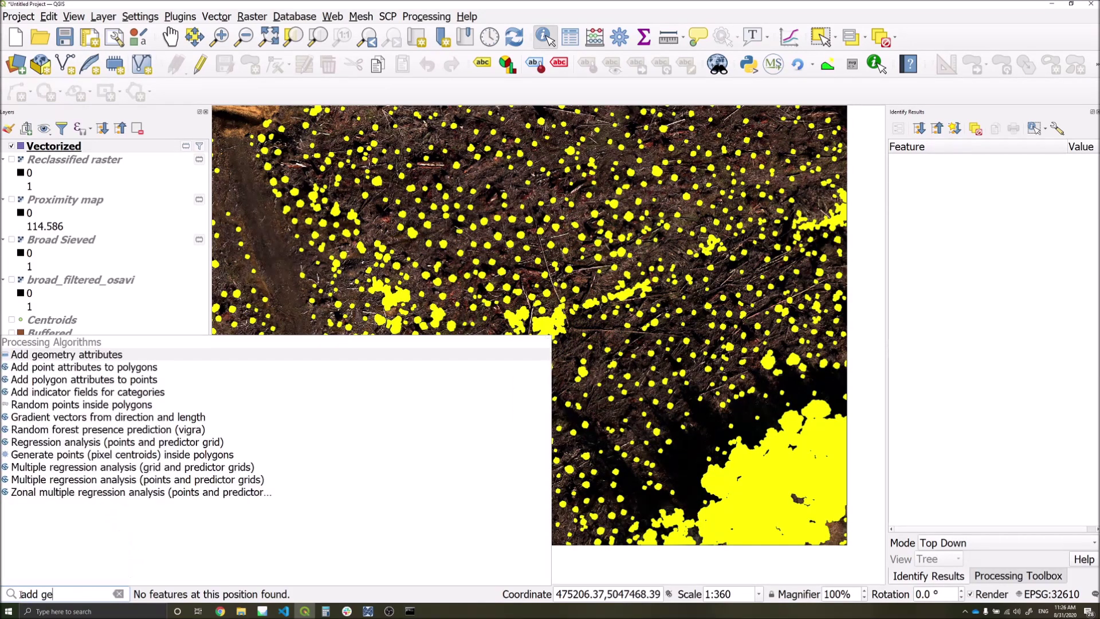
pyautogui.click(104, 355)
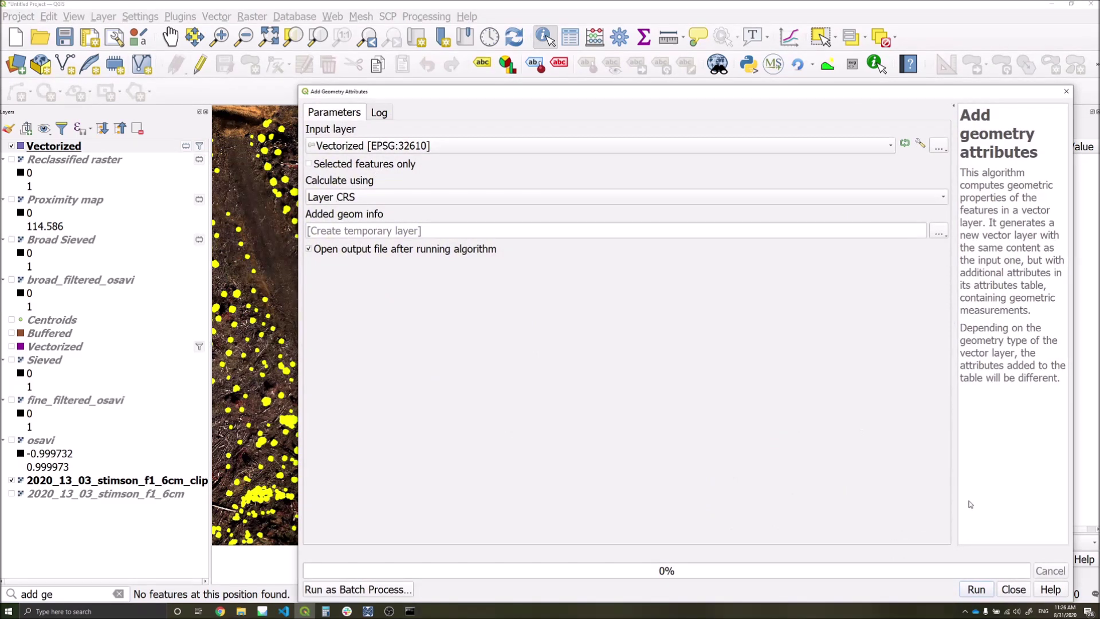
pyautogui.click(976, 585)
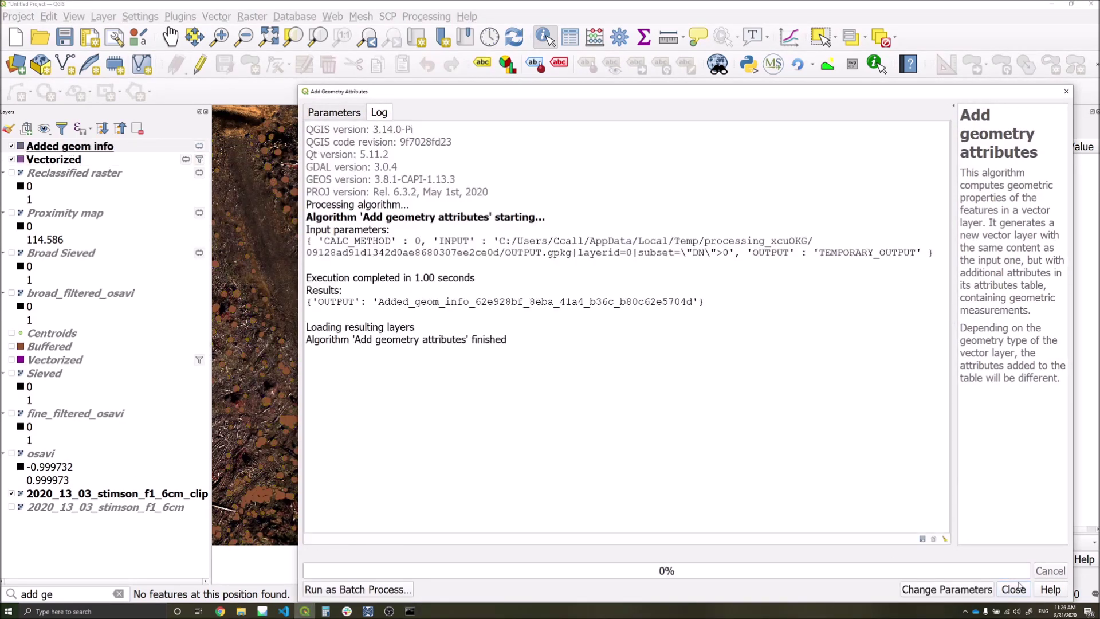
pyautogui.click(1013, 589)
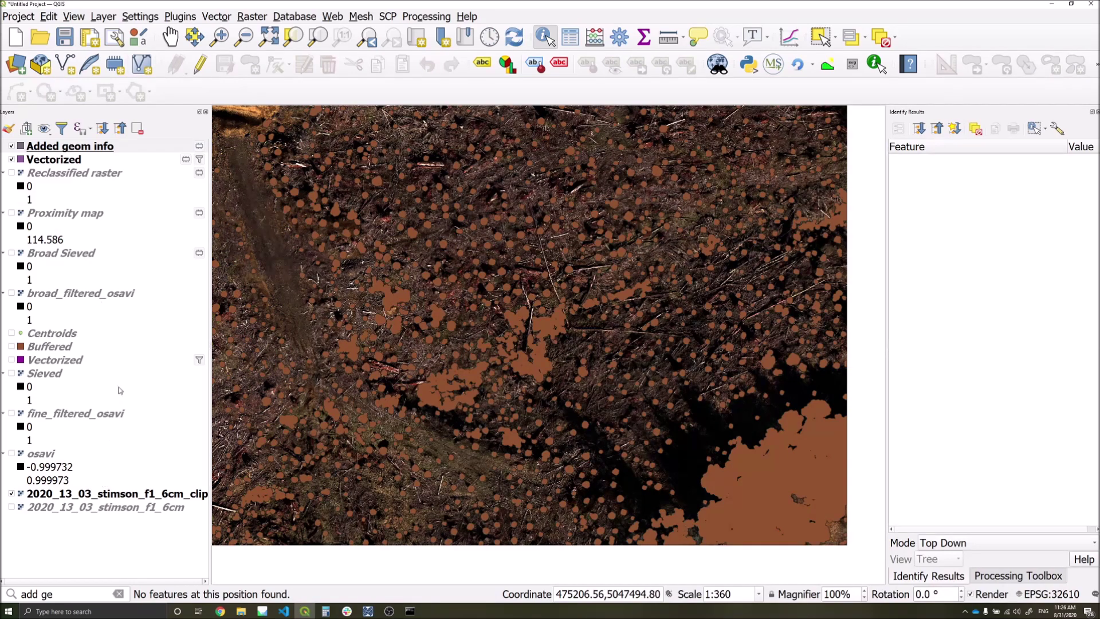
# Step: Check the new area values in the Added geom info attribute table
pyautogui.rightClick(63, 147)
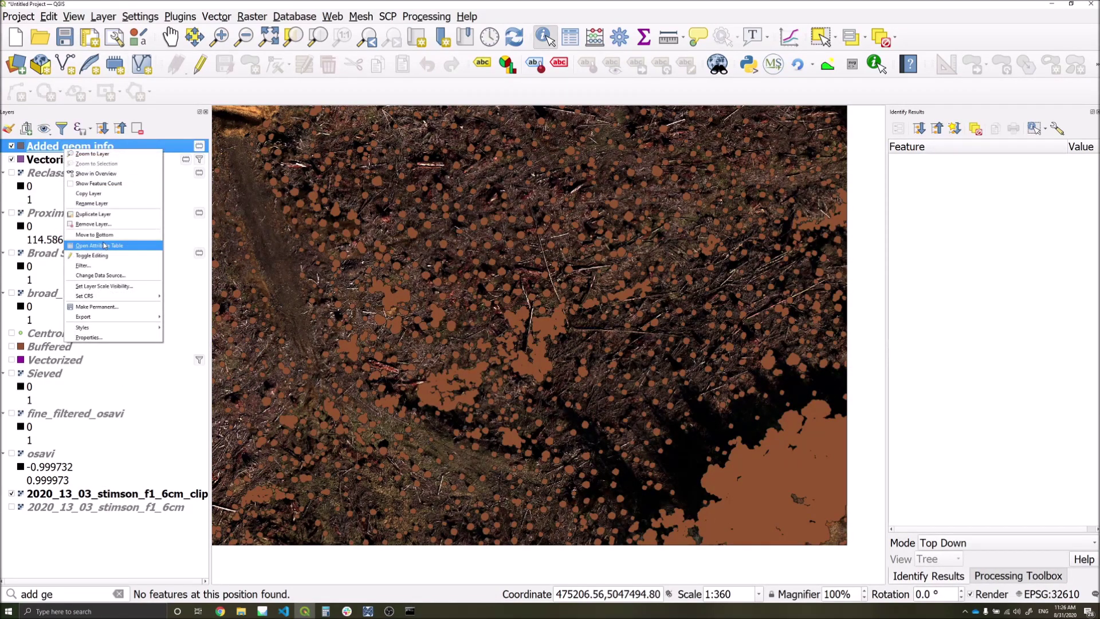
pyautogui.click(104, 244)
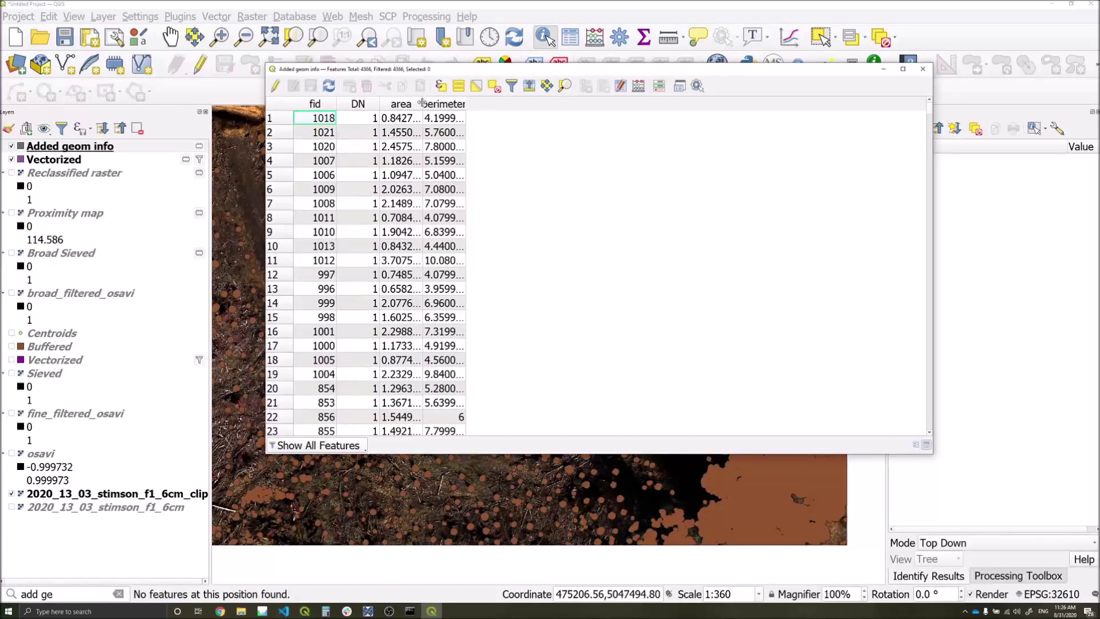
pyautogui.doubleClick(422, 103)
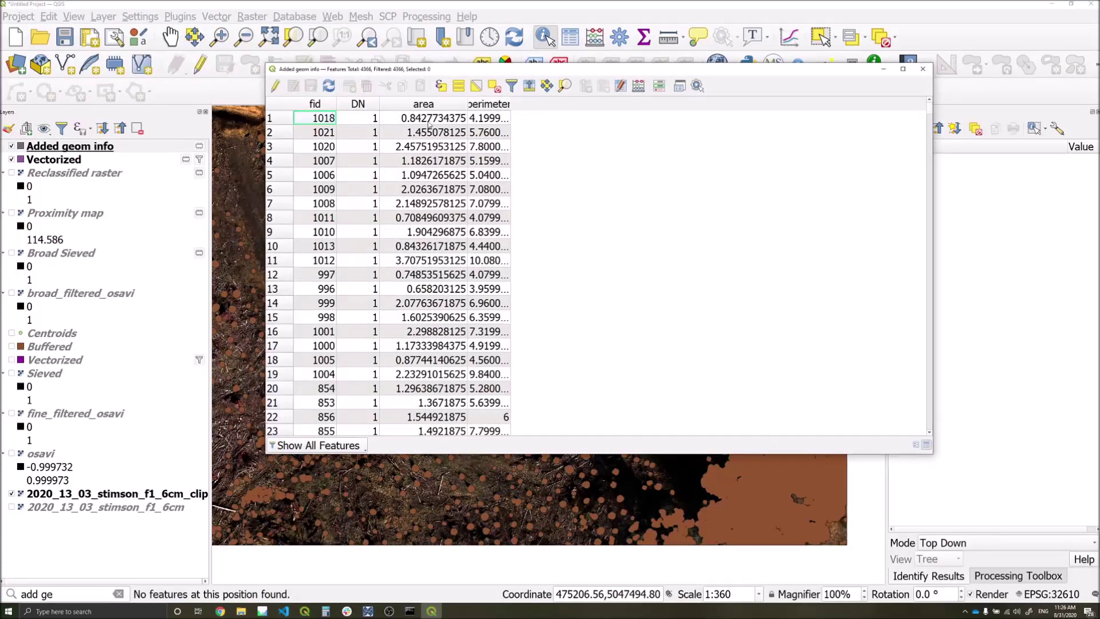
pyautogui.click(923, 68)
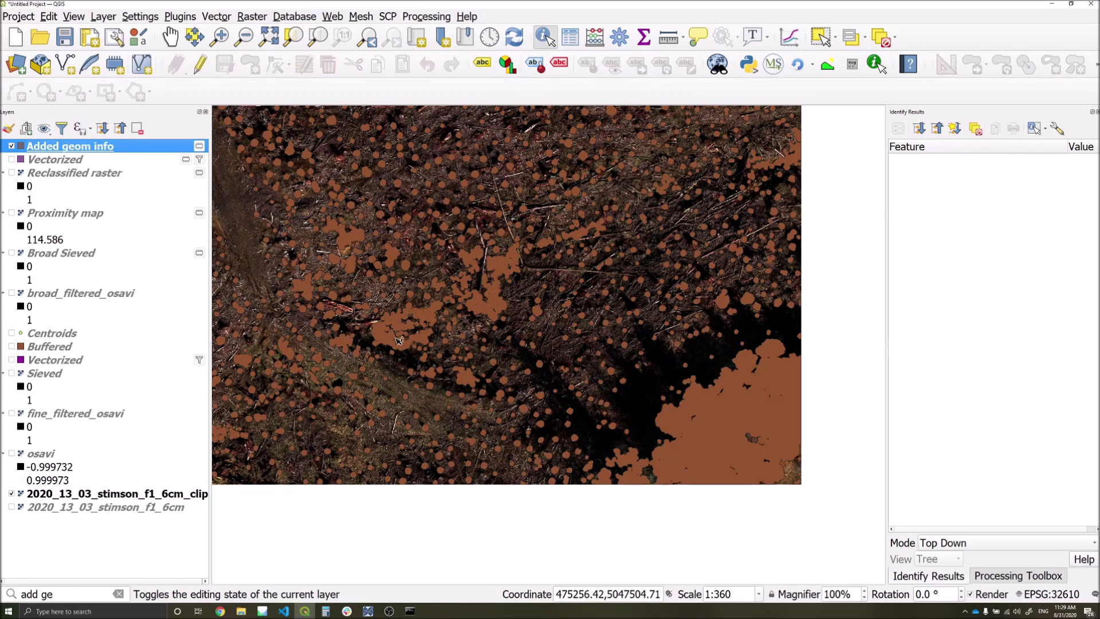
pyautogui.scroll(1, 395, 338)
pyautogui.click(378, 334)
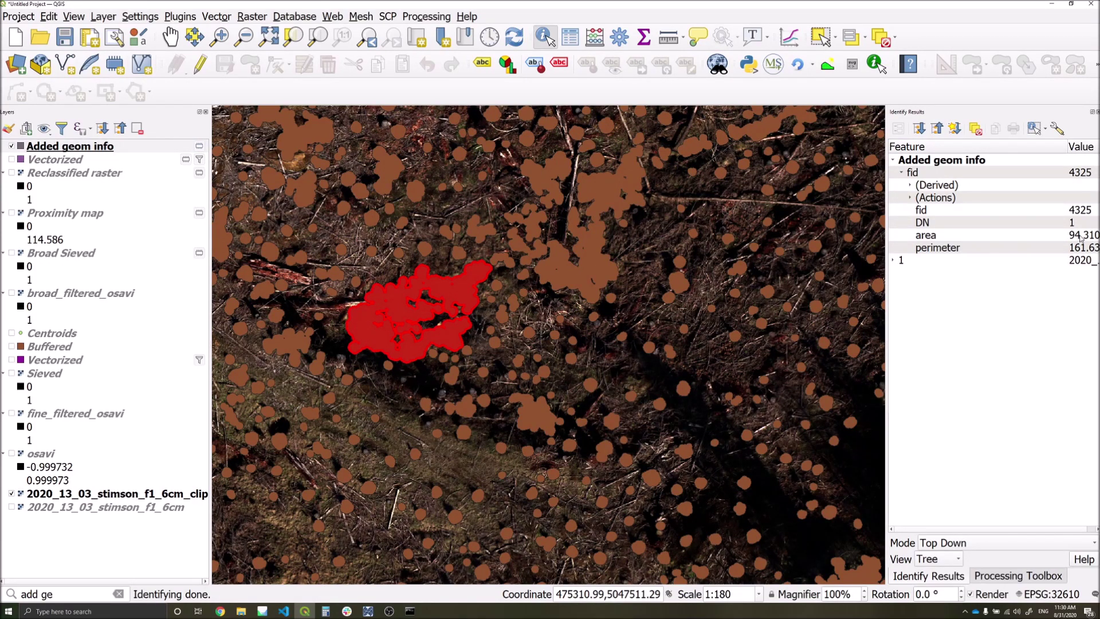
pyautogui.click(527, 413)
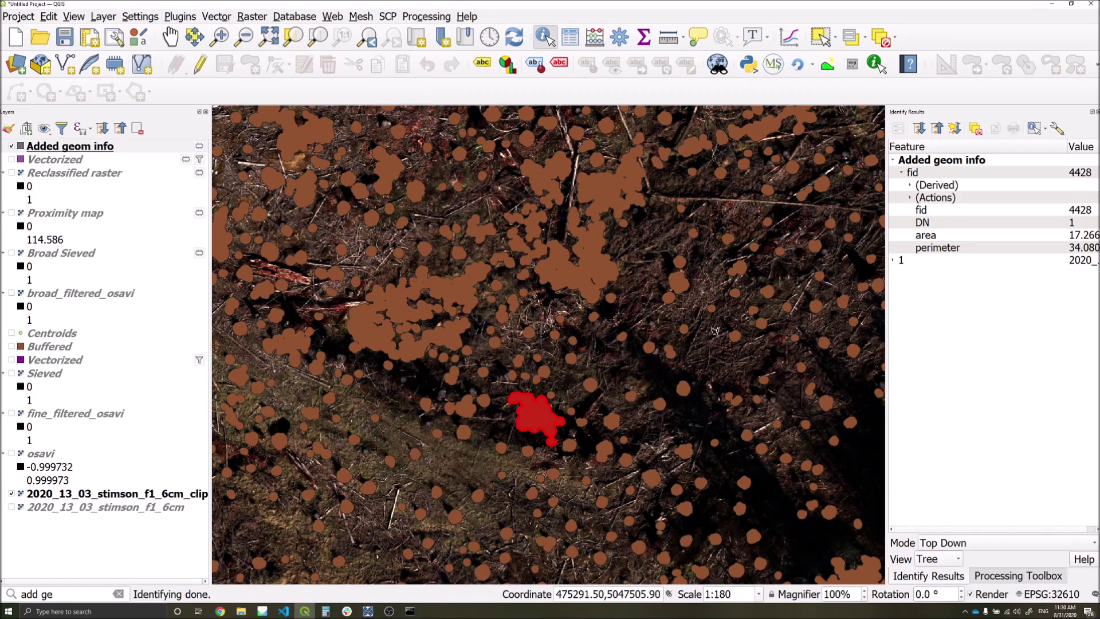
pyautogui.click(737, 269)
pyautogui.moveTo(389, 258); pyautogui.dragTo(552, 535)
pyautogui.click(467, 199)
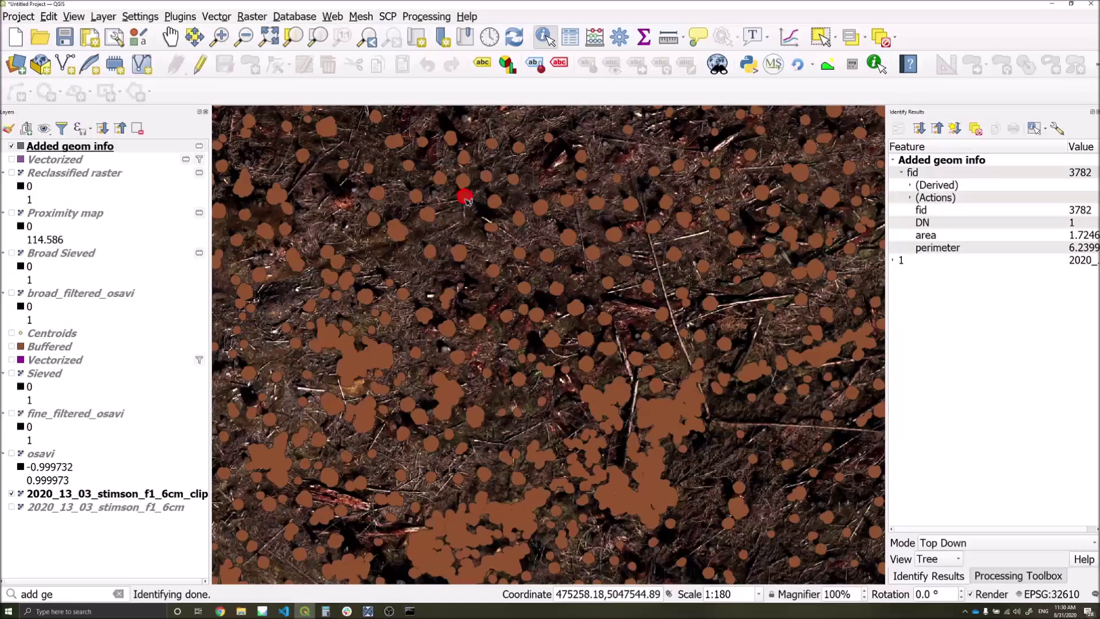
pyautogui.click(517, 220)
pyautogui.scroll(-1, 431, 364)
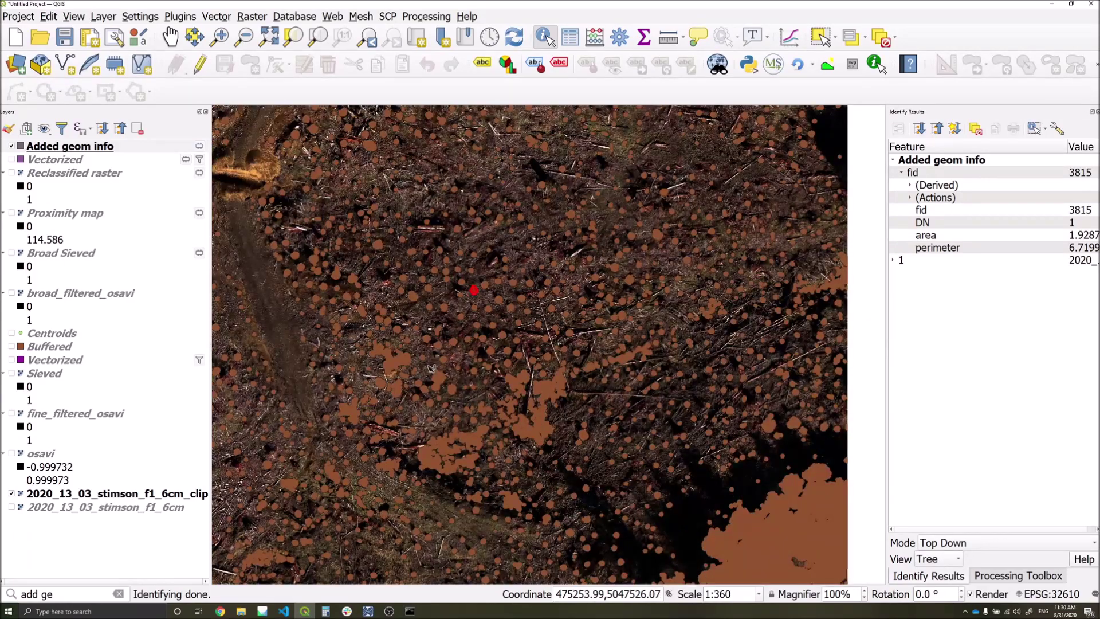
pyautogui.moveTo(514, 406); pyautogui.dragTo(515, 310)
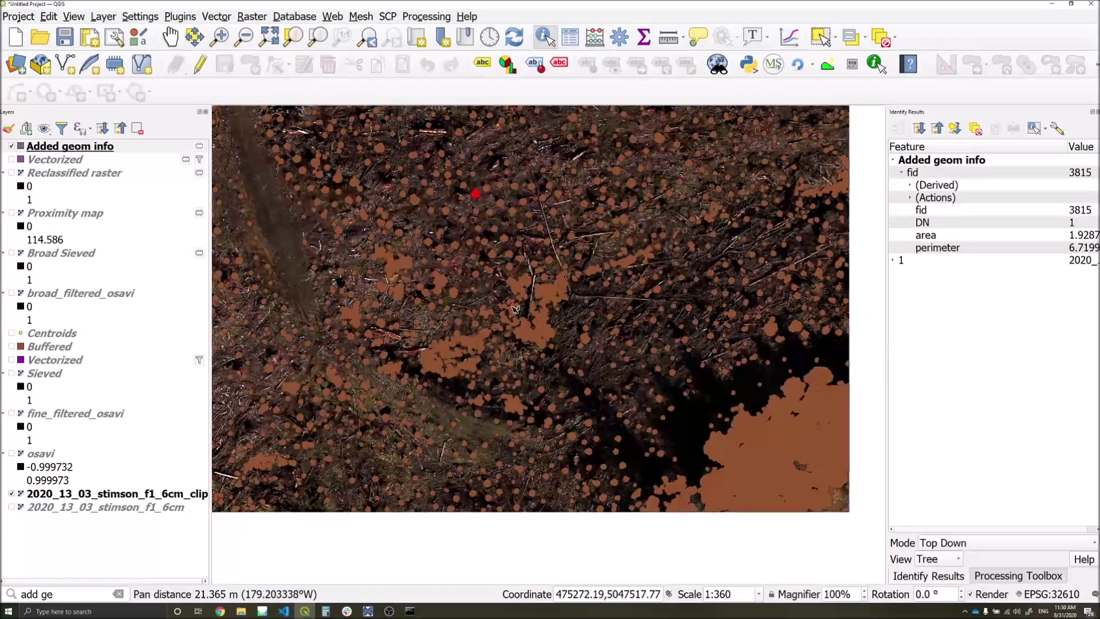
pyautogui.scroll(1, 516, 309)
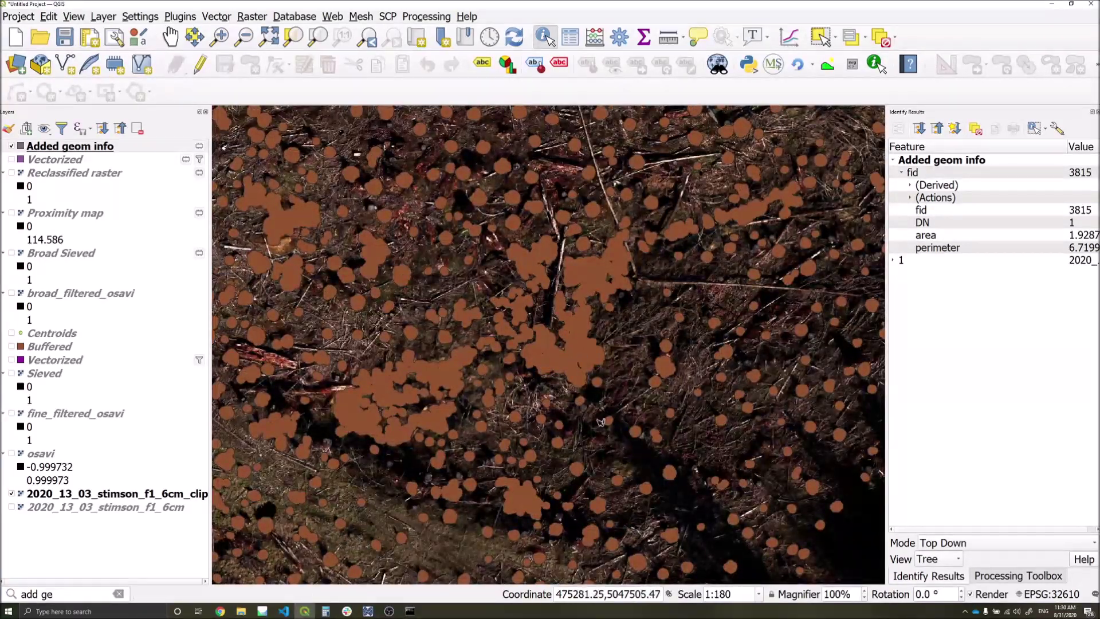
pyautogui.click(82, 147)
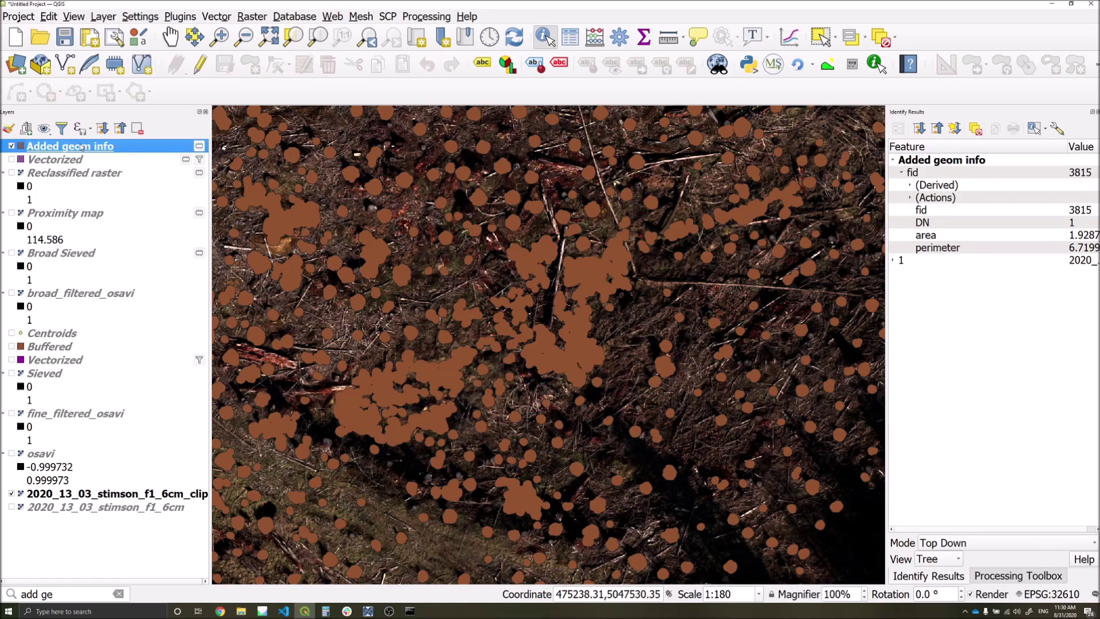
pyautogui.doubleClick(82, 148)
# Step: Filter the Added geom info layer with the query "area" >= 10
pyautogui.click(195, 186)
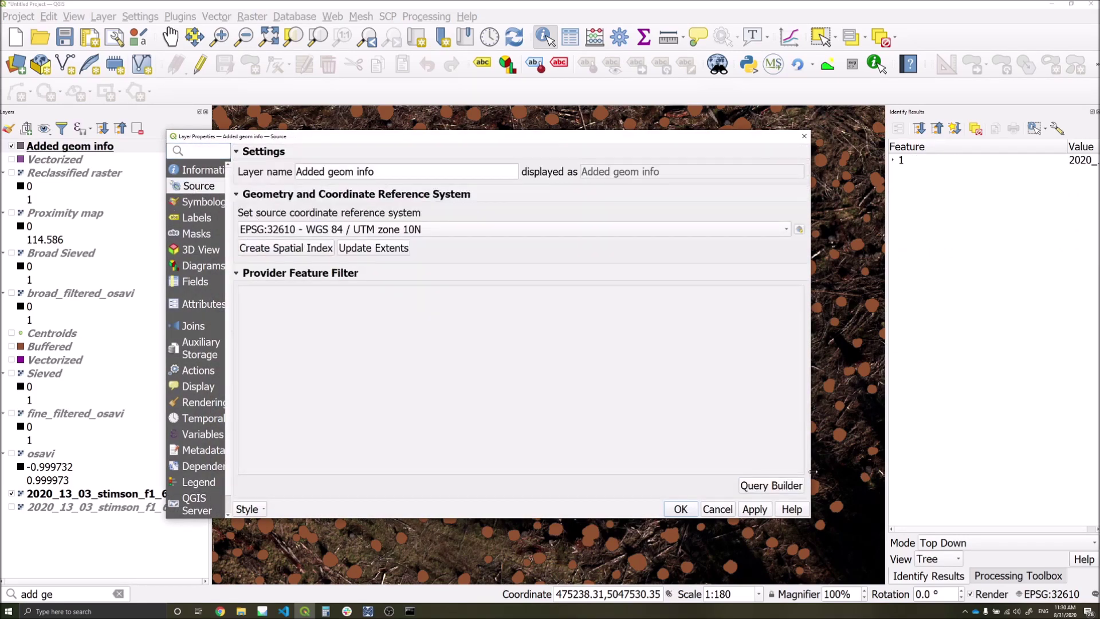
pyautogui.click(779, 486)
pyautogui.click(424, 239)
pyautogui.doubleClick(425, 244)
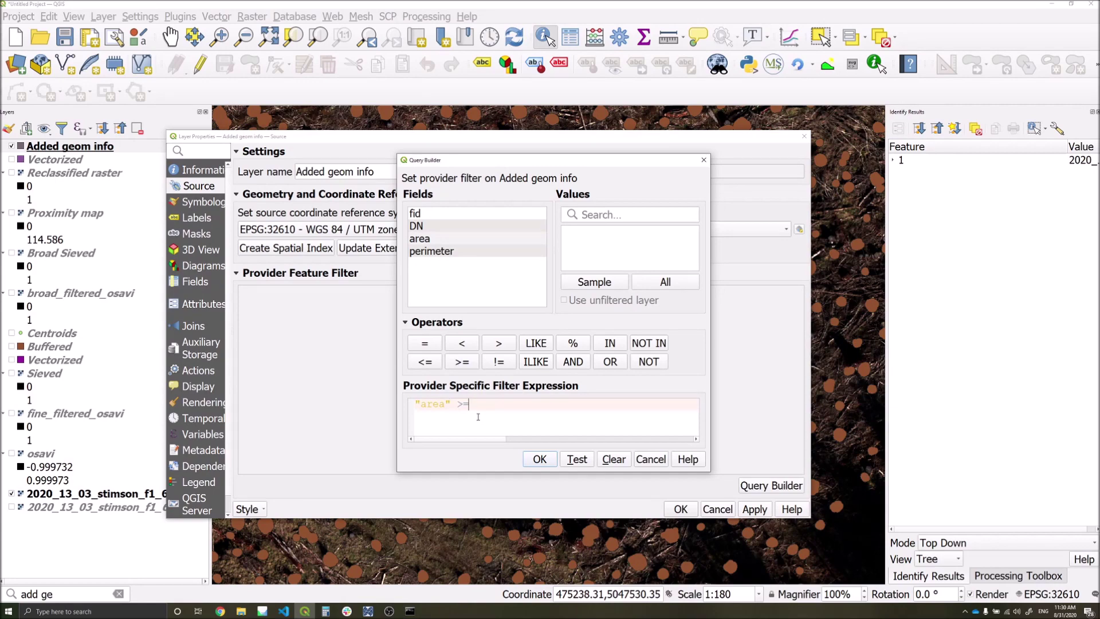
pyautogui.click(539, 459)
pyautogui.click(680, 509)
# Step: Zoom out to the whole imagery and move Centroids to the top of the layers
pyautogui.scroll(-1, 604, 455)
pyautogui.scroll(-1, 604, 454)
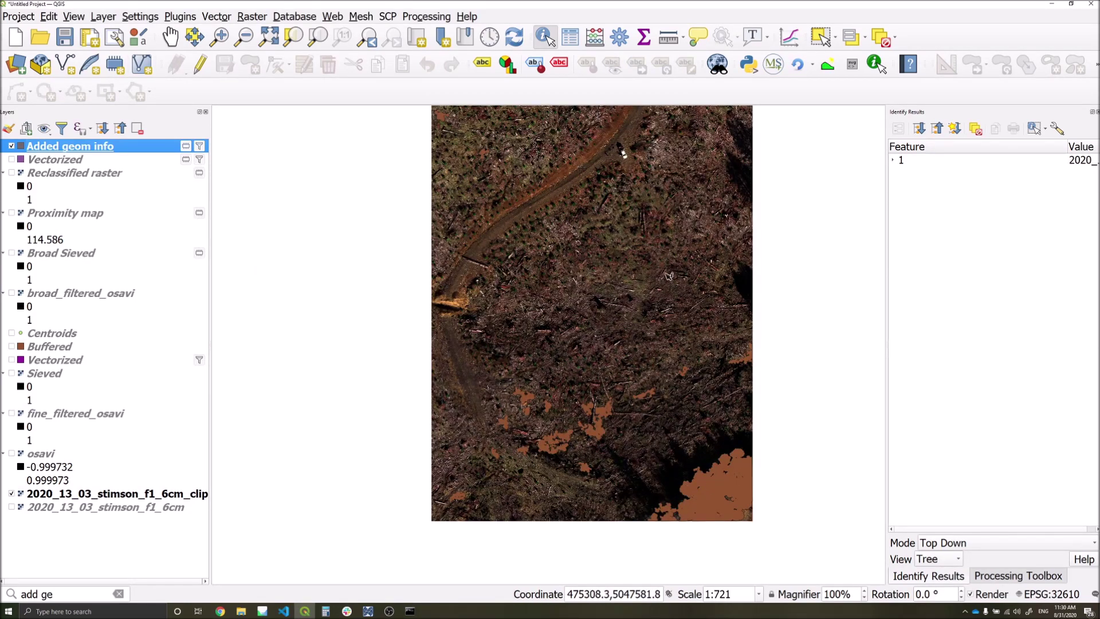
pyautogui.moveTo(669, 286); pyautogui.dragTo(644, 363)
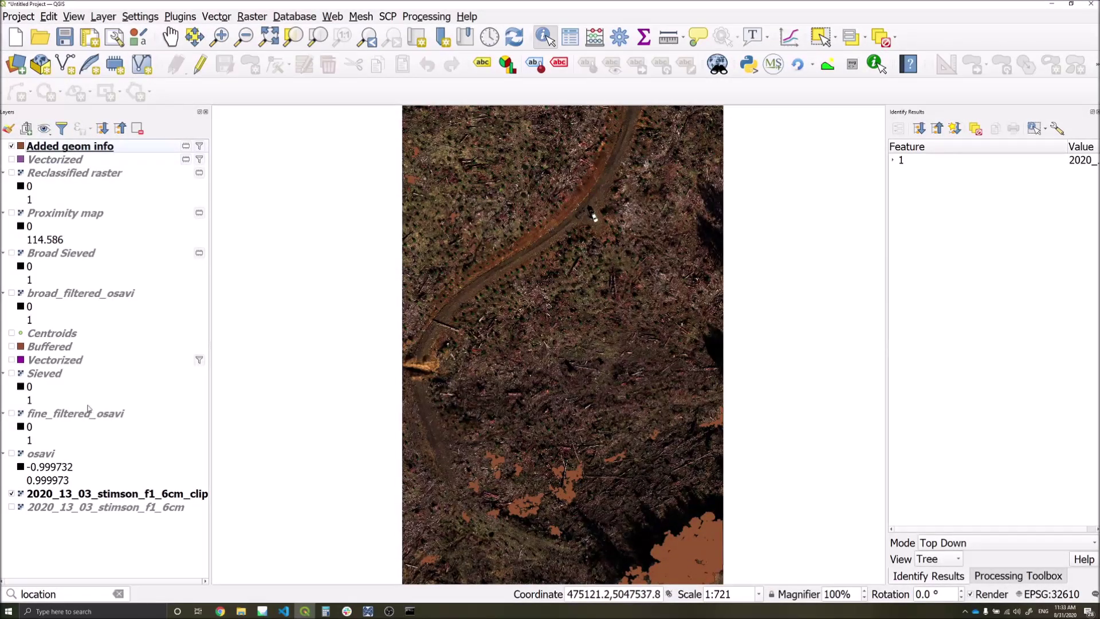
pyautogui.moveTo(59, 337); pyautogui.dragTo(42, 151)
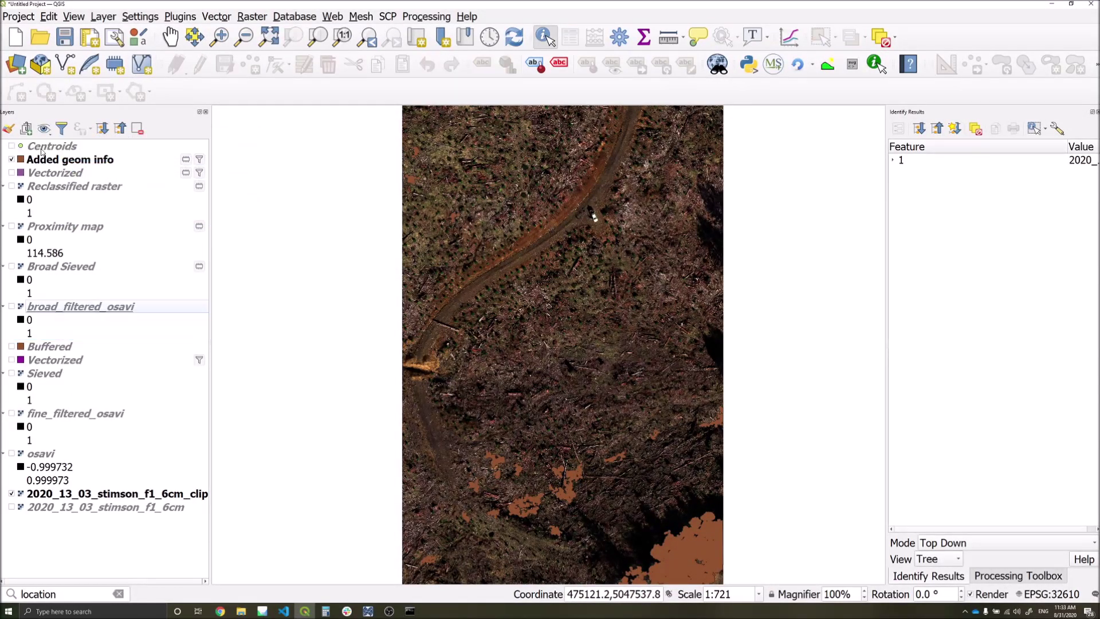
# Step: Show Centroids and use Select by Location to select its points intersecting Added geom info
pyautogui.click(11, 147)
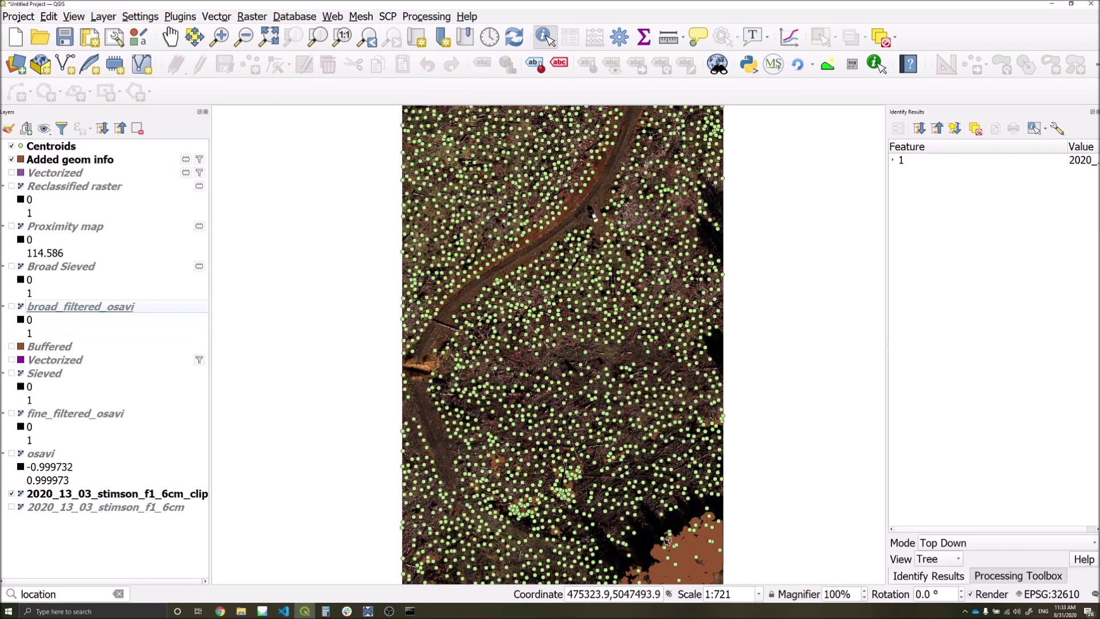
pyautogui.click(54, 594)
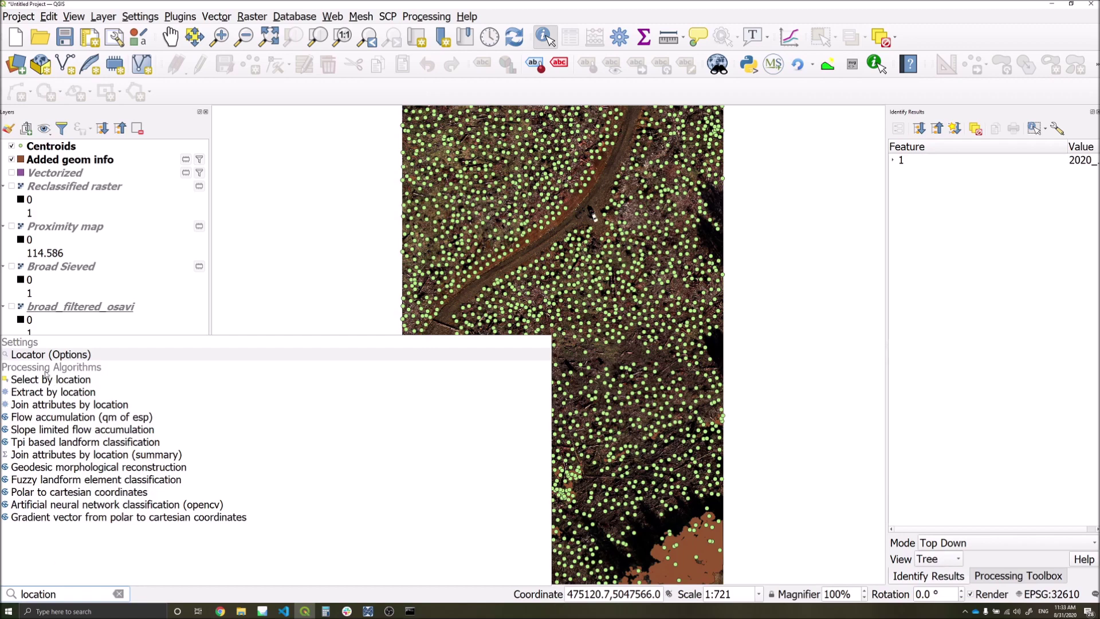
pyautogui.click(41, 379)
pyautogui.click(411, 173)
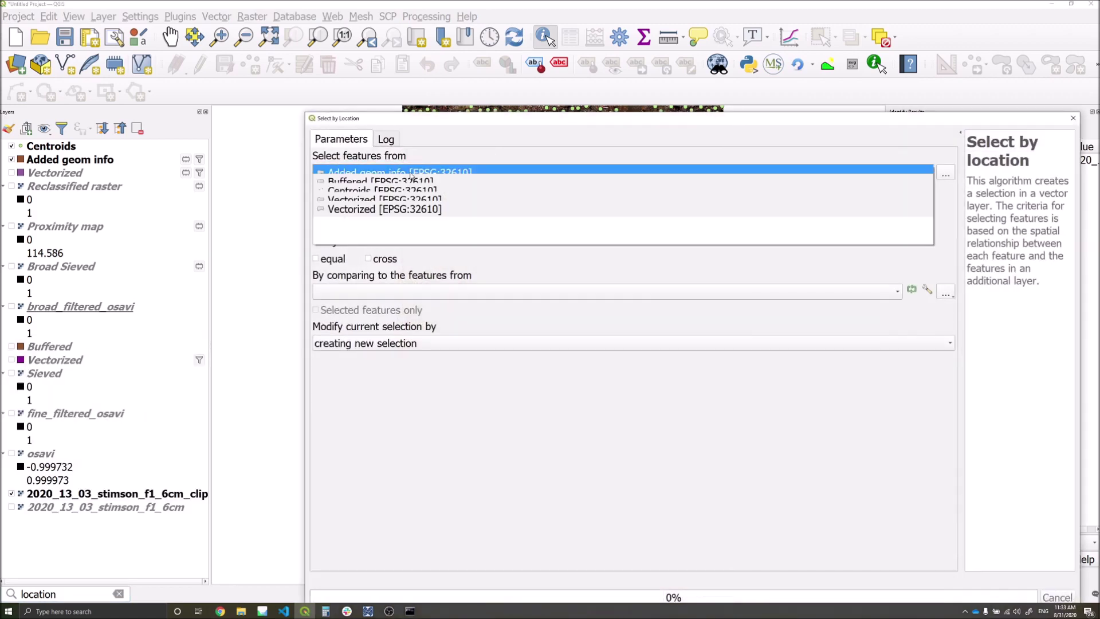
pyautogui.click(363, 191)
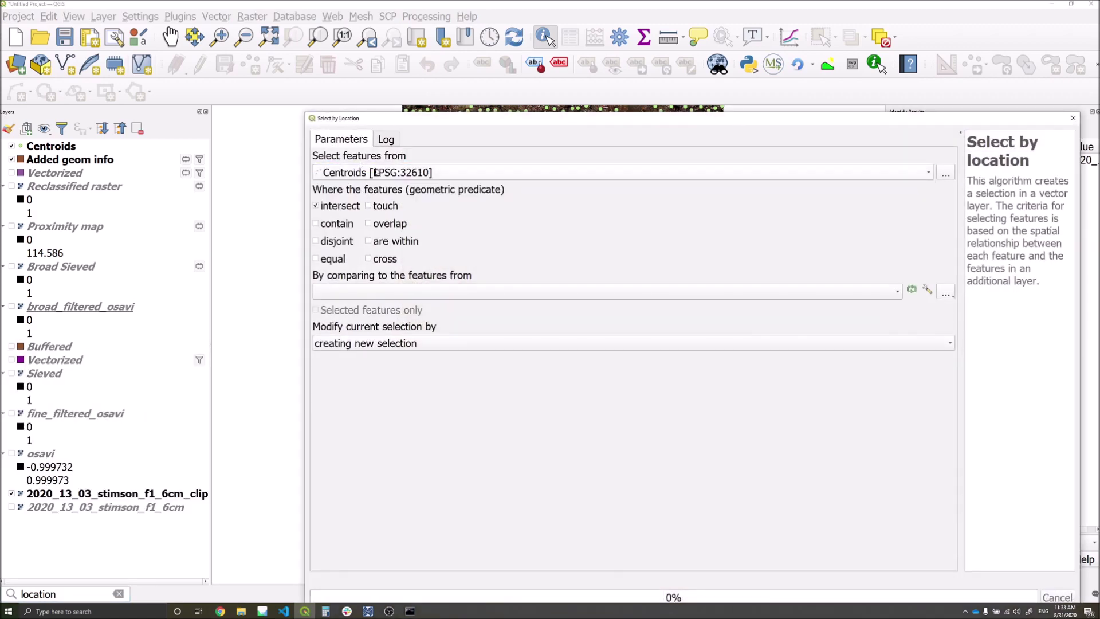
pyautogui.click(396, 291)
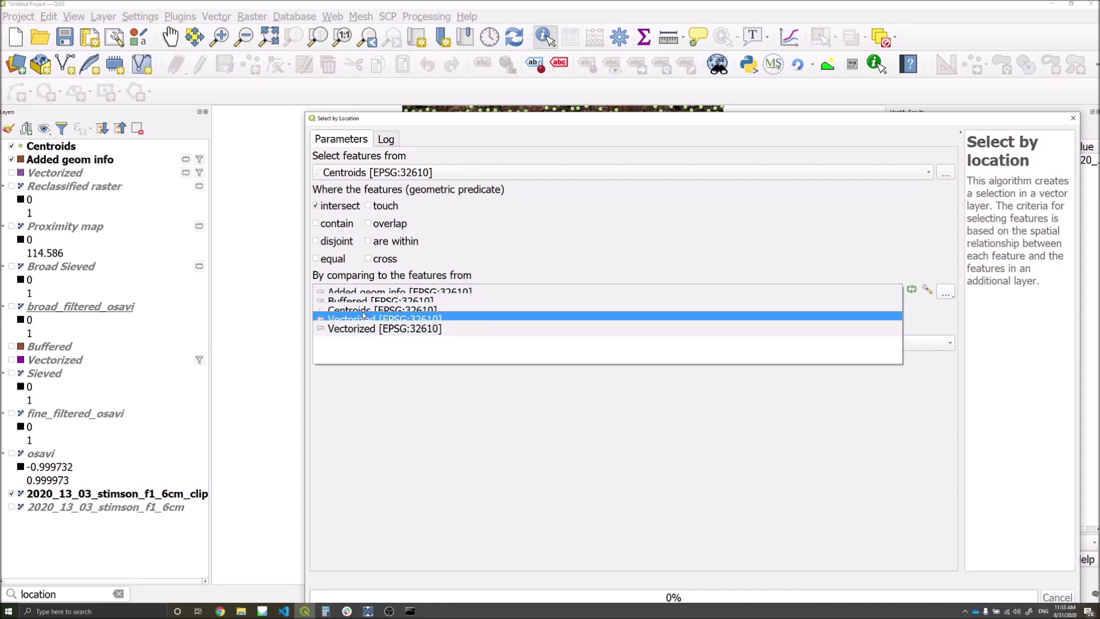
pyautogui.click(360, 292)
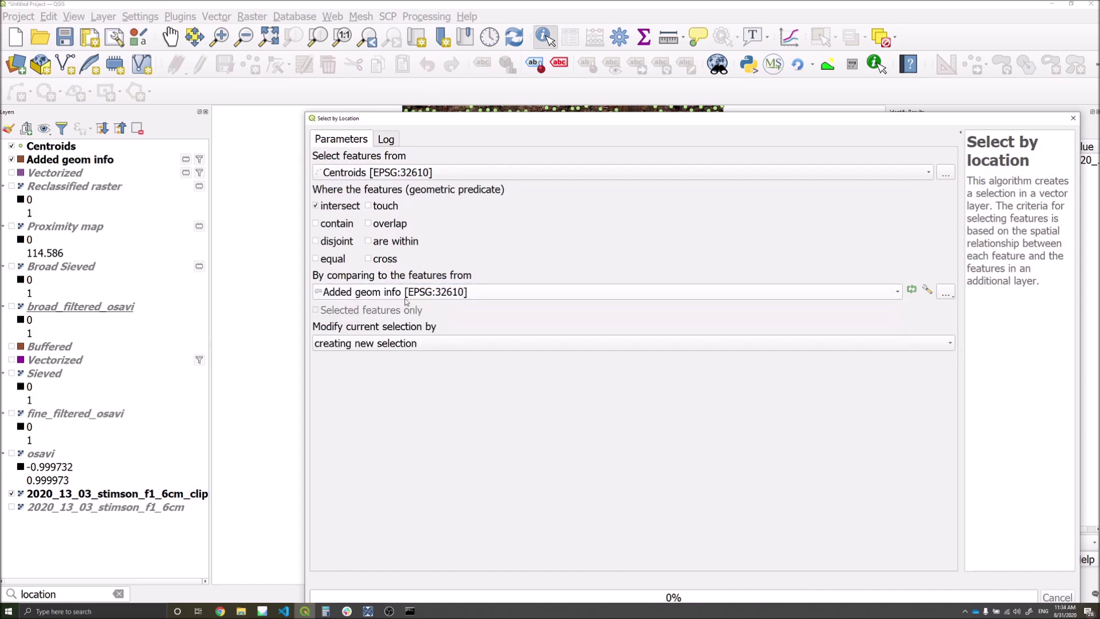
pyautogui.moveTo(938, 123); pyautogui.dragTo(897, 51)
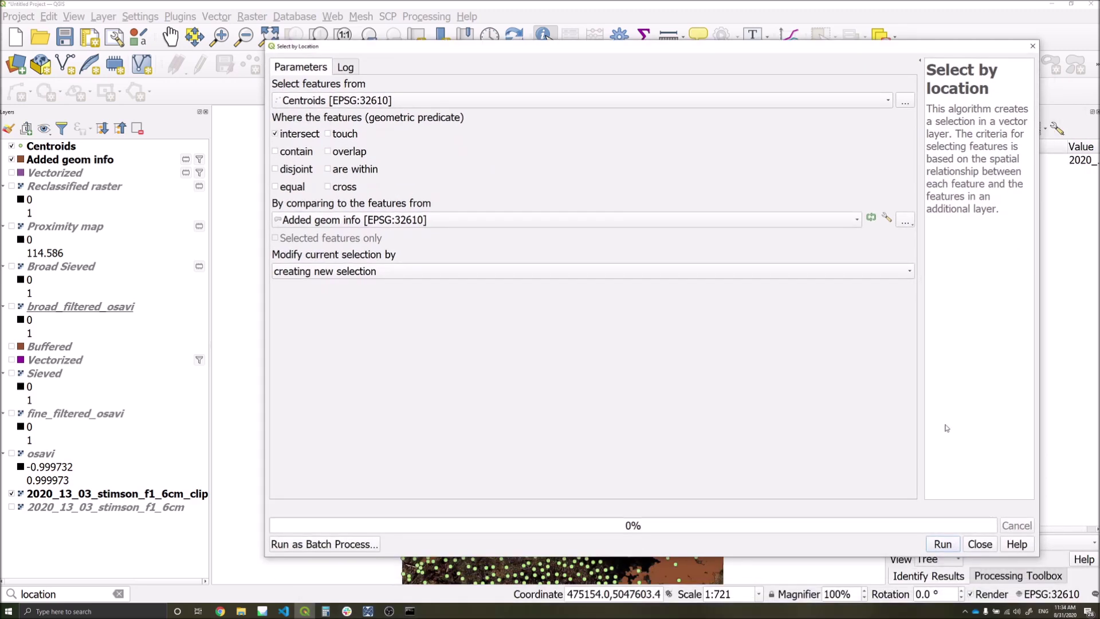
pyautogui.click(942, 544)
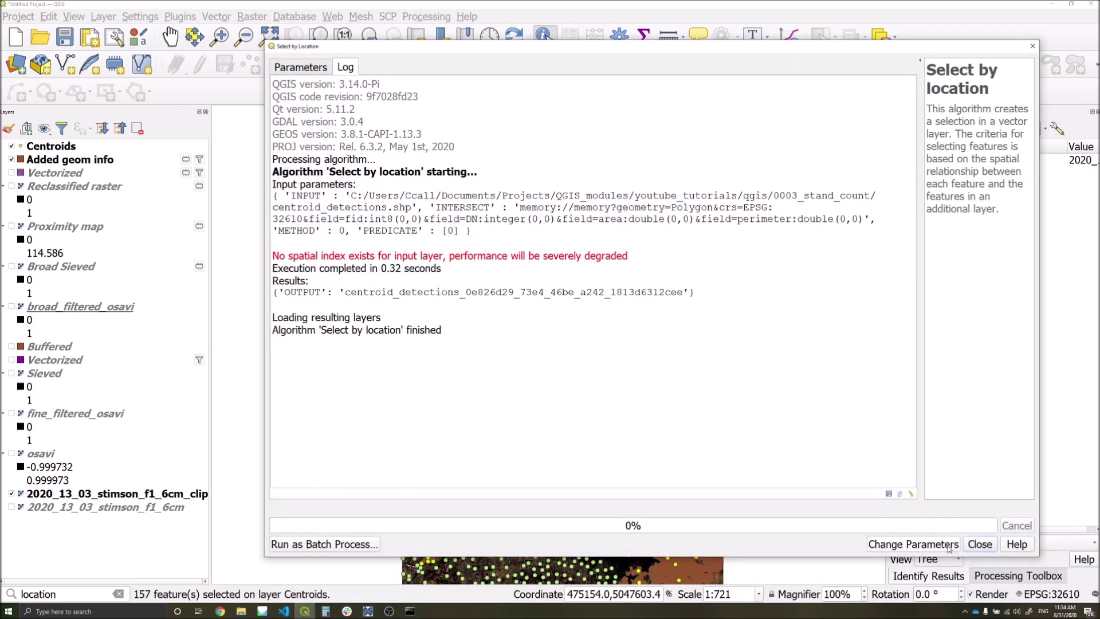
pyautogui.click(980, 544)
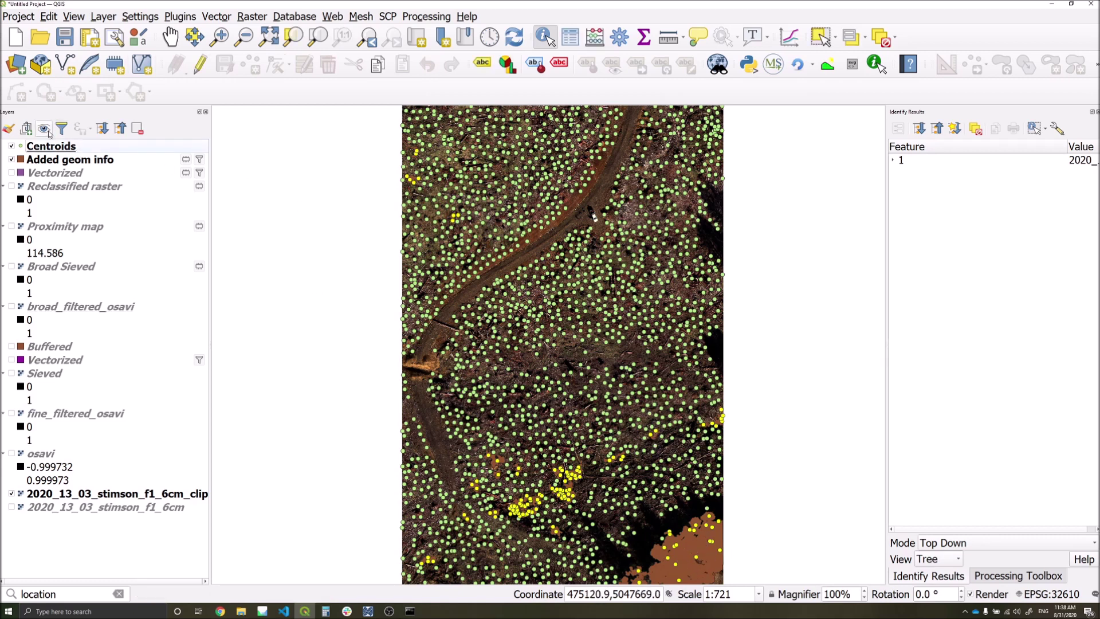
# Step: Open the Centroids attribute table and start a Field Calculator field named confidence
pyautogui.rightClick(57, 145)
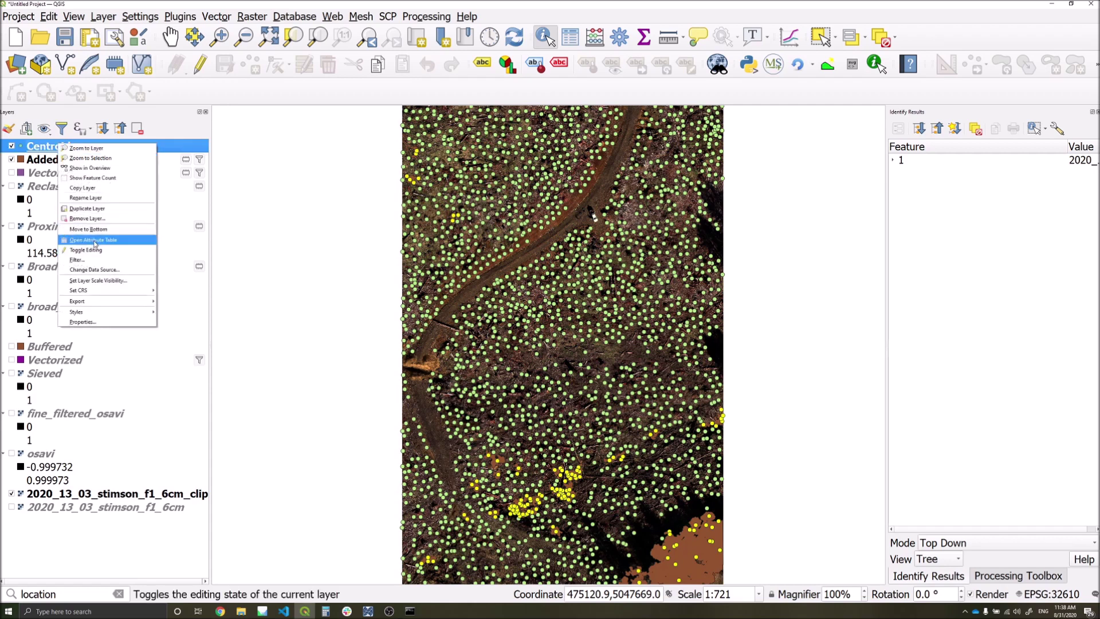
pyautogui.click(95, 241)
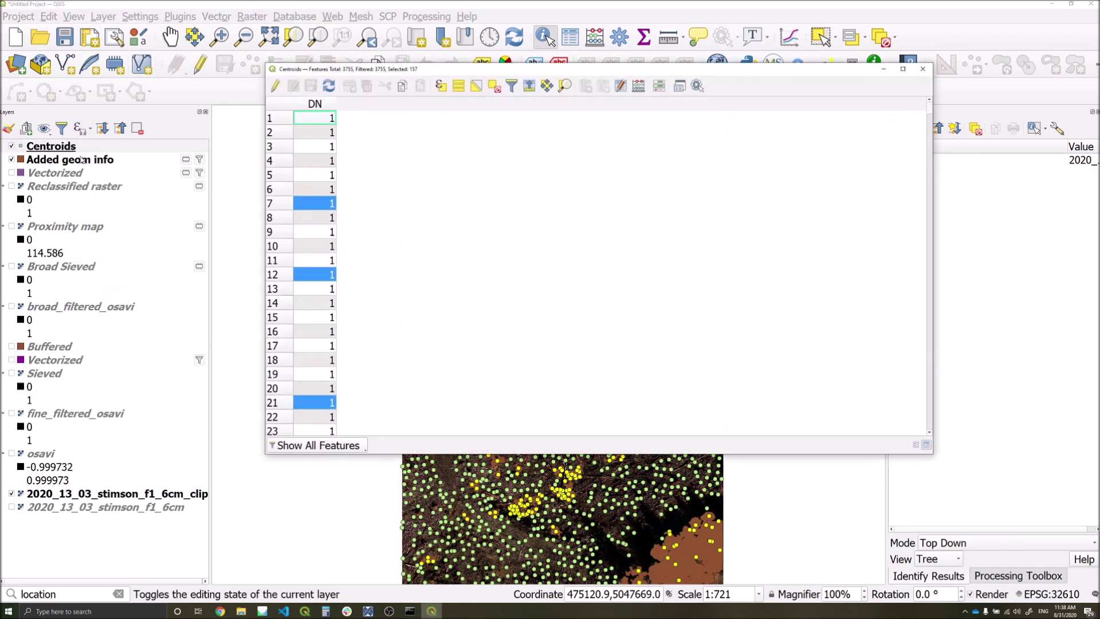
pyautogui.click(639, 86)
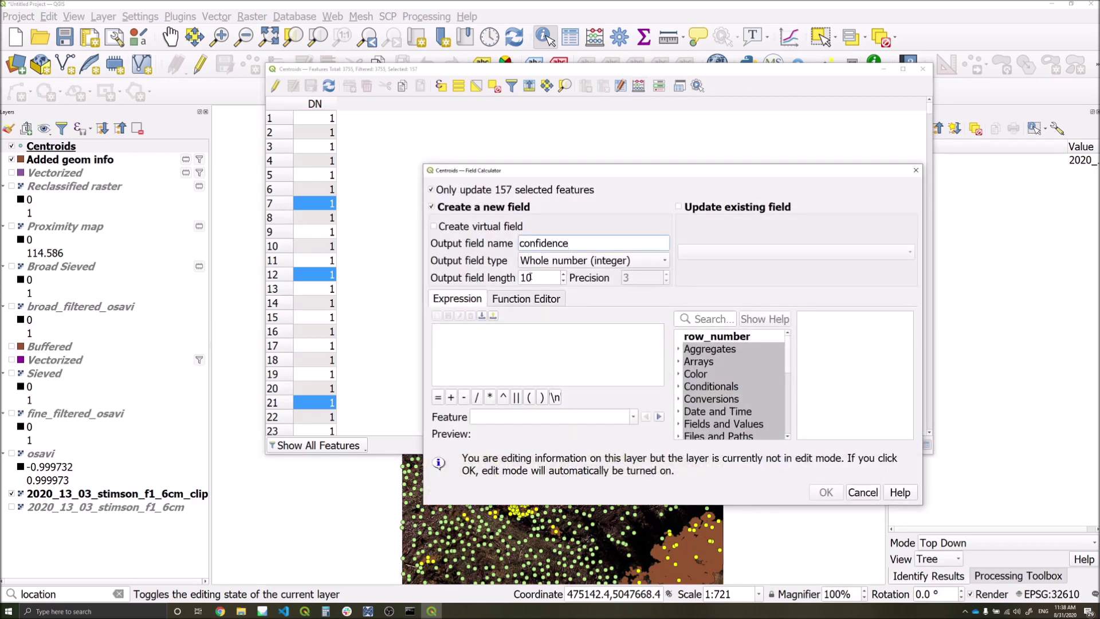
# Step: Create a text-type confidence field on Centroids filled with 'low' for the selected points
pyautogui.click(535, 261)
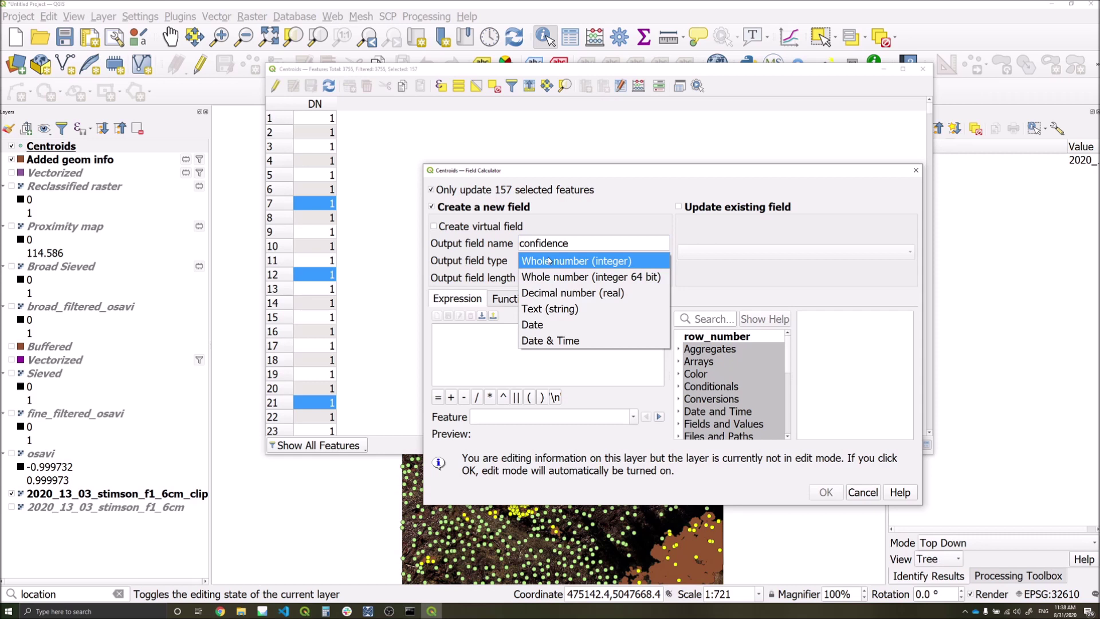
pyautogui.click(560, 310)
pyautogui.write("'l")
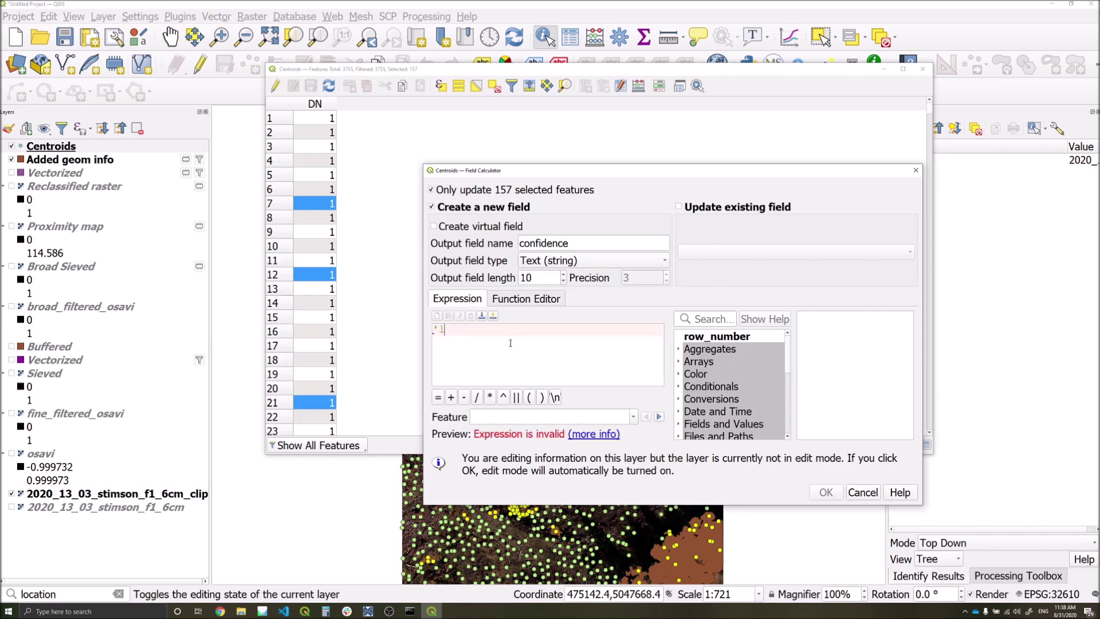
pyautogui.write("ow'")
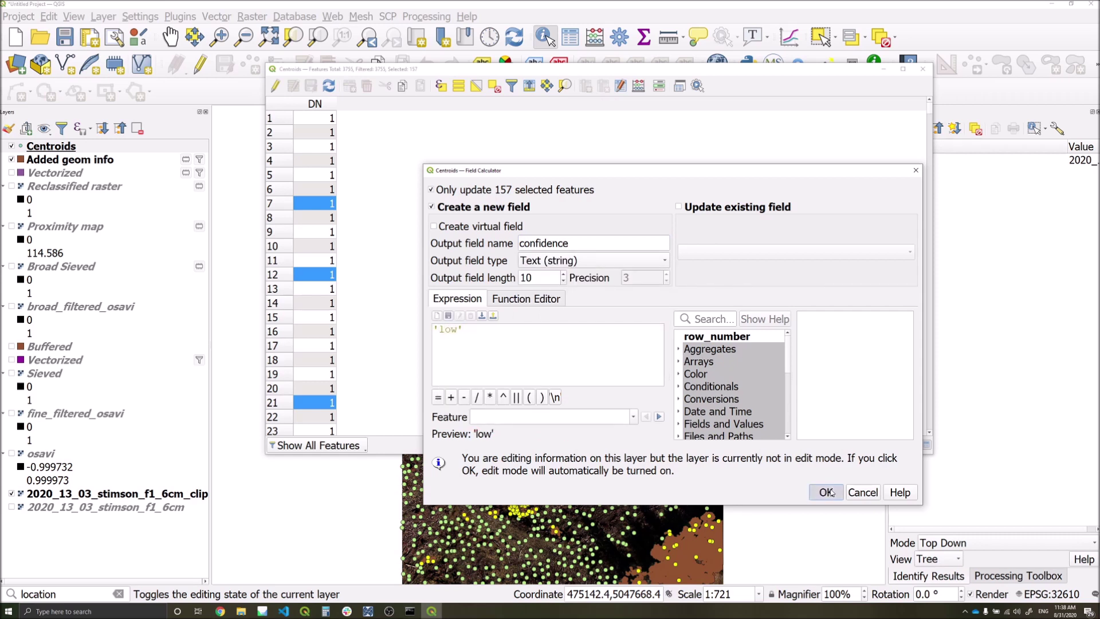
pyautogui.click(826, 492)
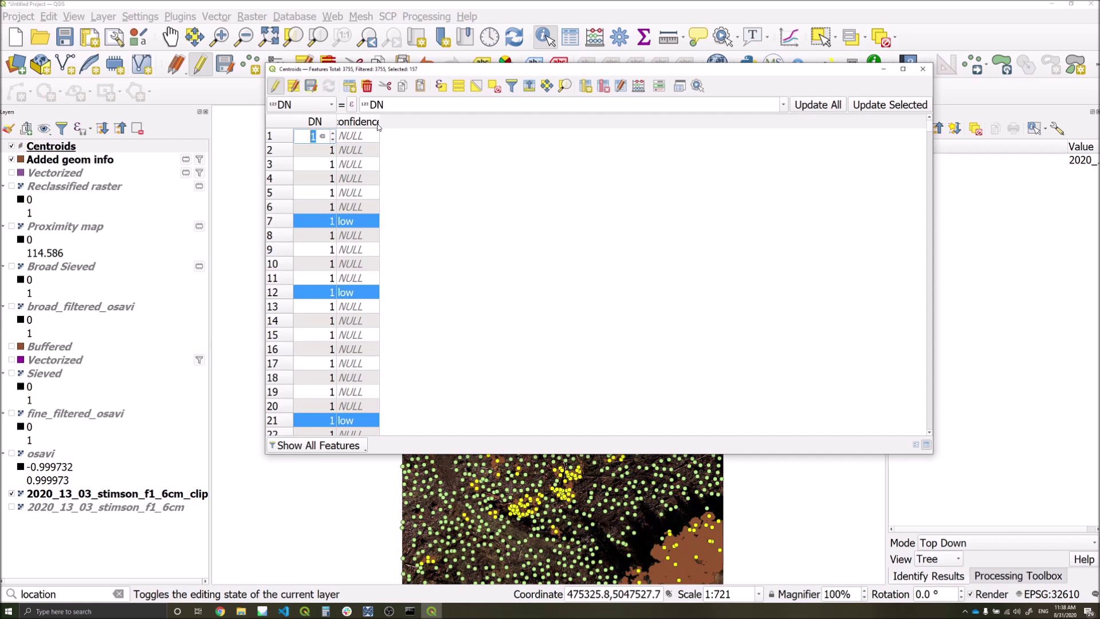
# Step: Save the Centroids edits, stop editing, and close the attribute table
pyautogui.click(310, 87)
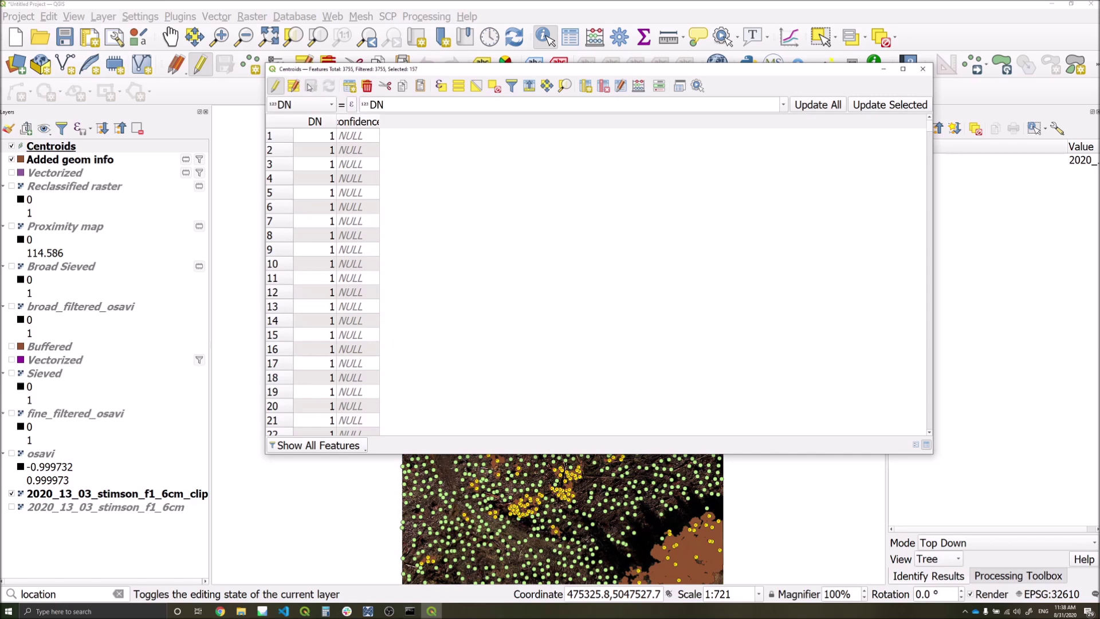
pyautogui.click(273, 86)
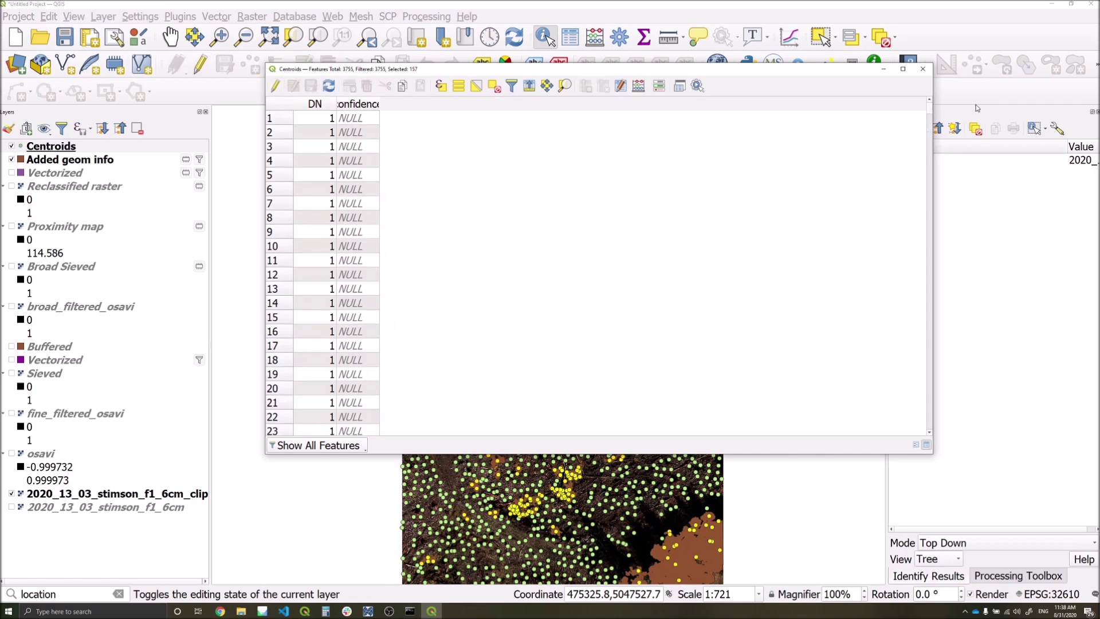
pyautogui.click(922, 69)
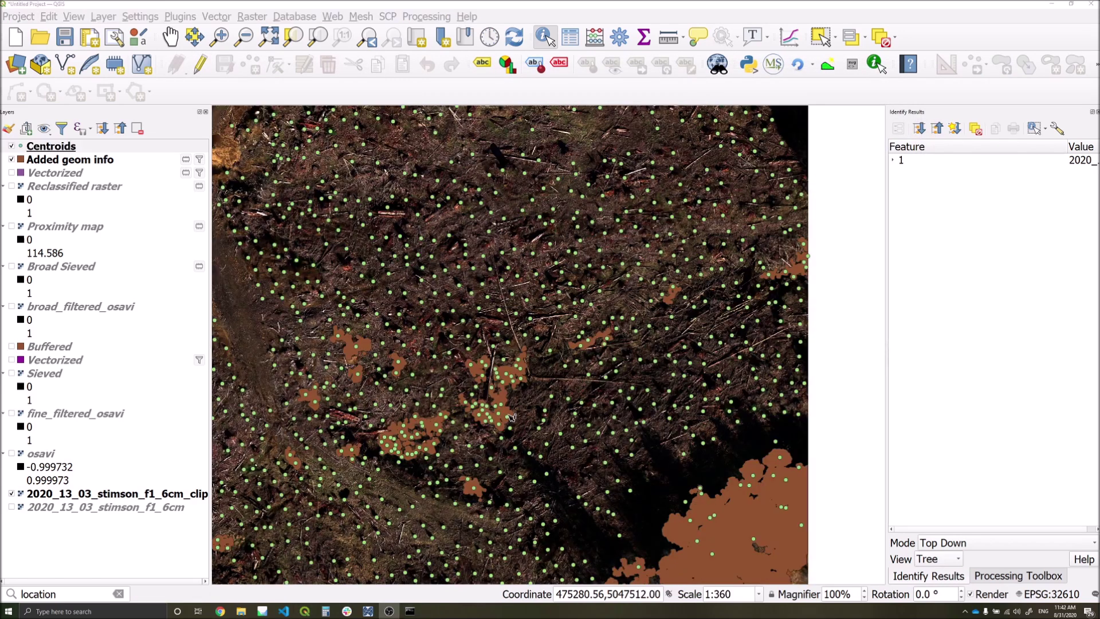
# Step: Switch Centroids symbology to Categorized on the confidence field, classify, and apply
pyautogui.doubleClick(59, 143)
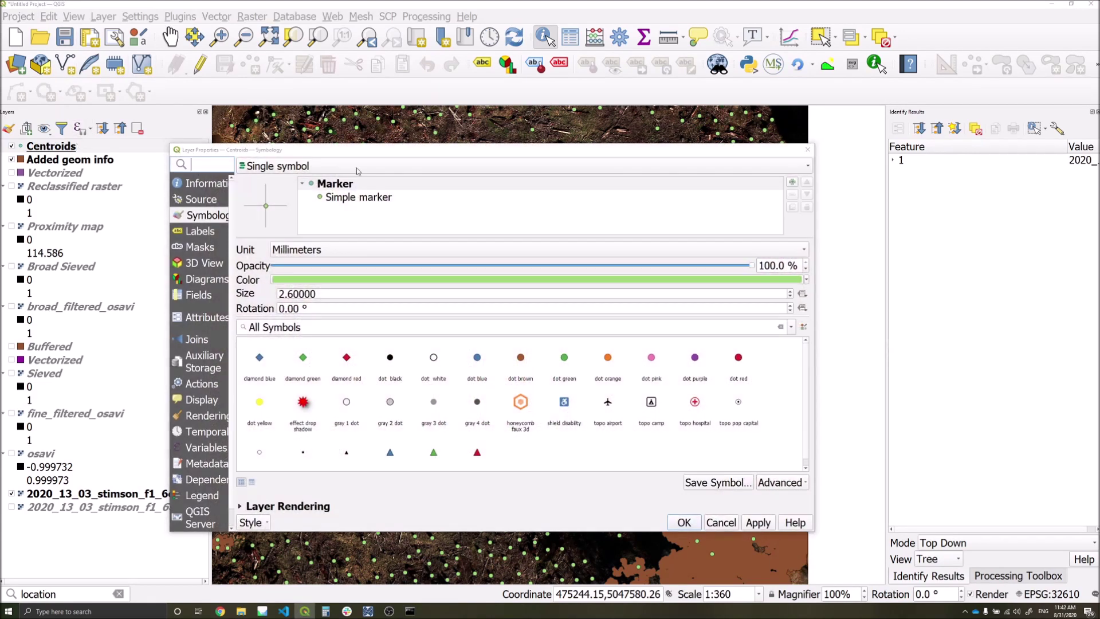
pyautogui.click(362, 166)
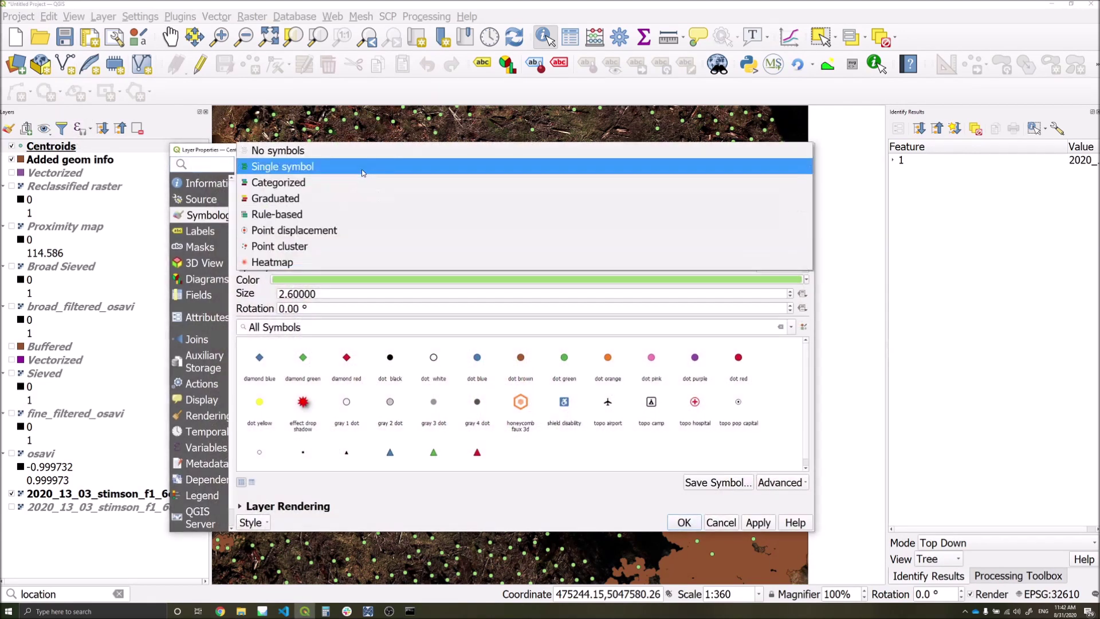
pyautogui.click(362, 166)
pyautogui.click(359, 167)
pyautogui.click(343, 166)
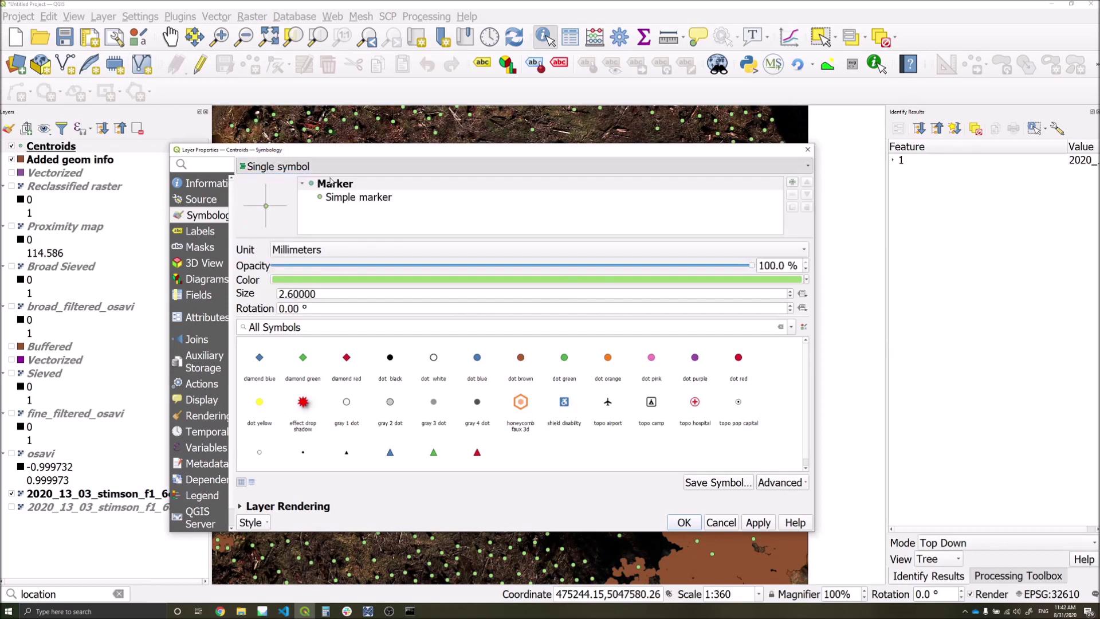
pyautogui.press('Down')
pyautogui.click(795, 185)
pyautogui.click(370, 213)
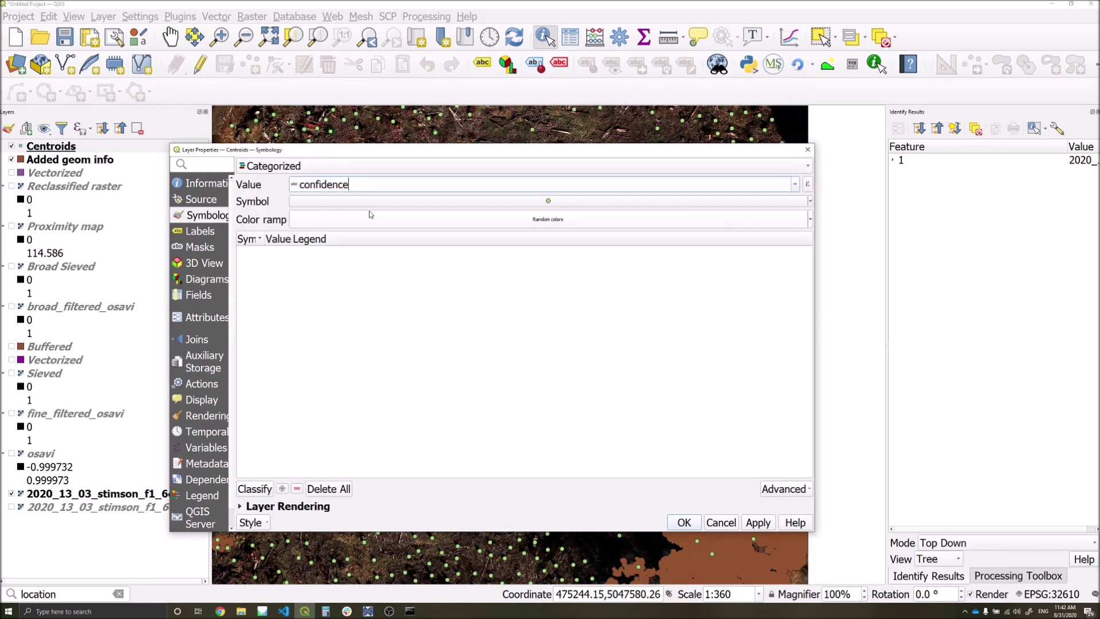
pyautogui.click(268, 488)
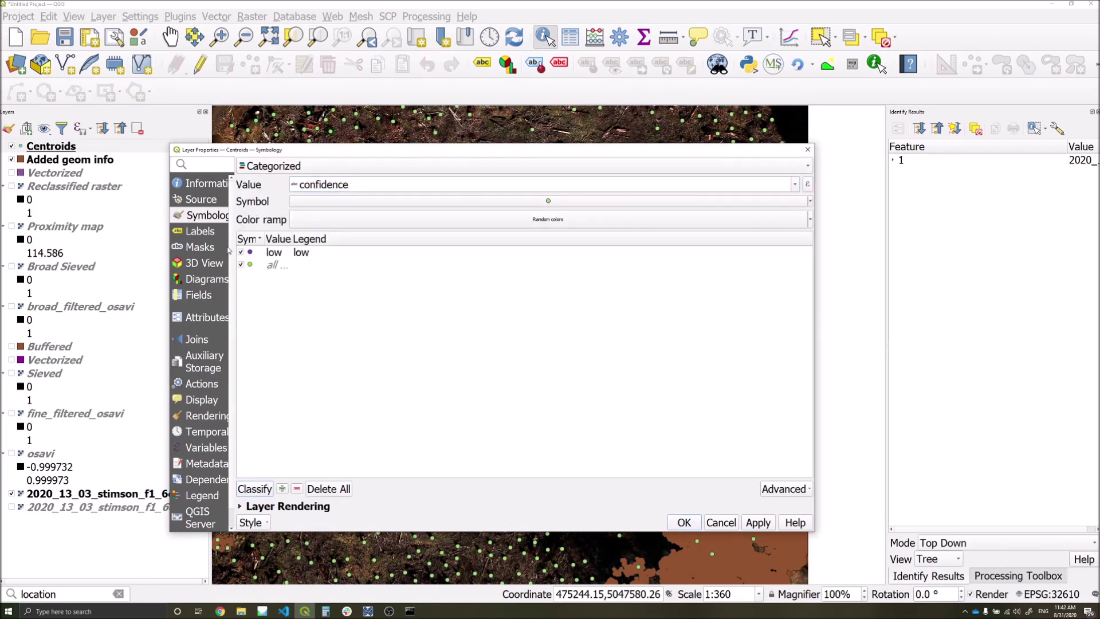
pyautogui.click(757, 522)
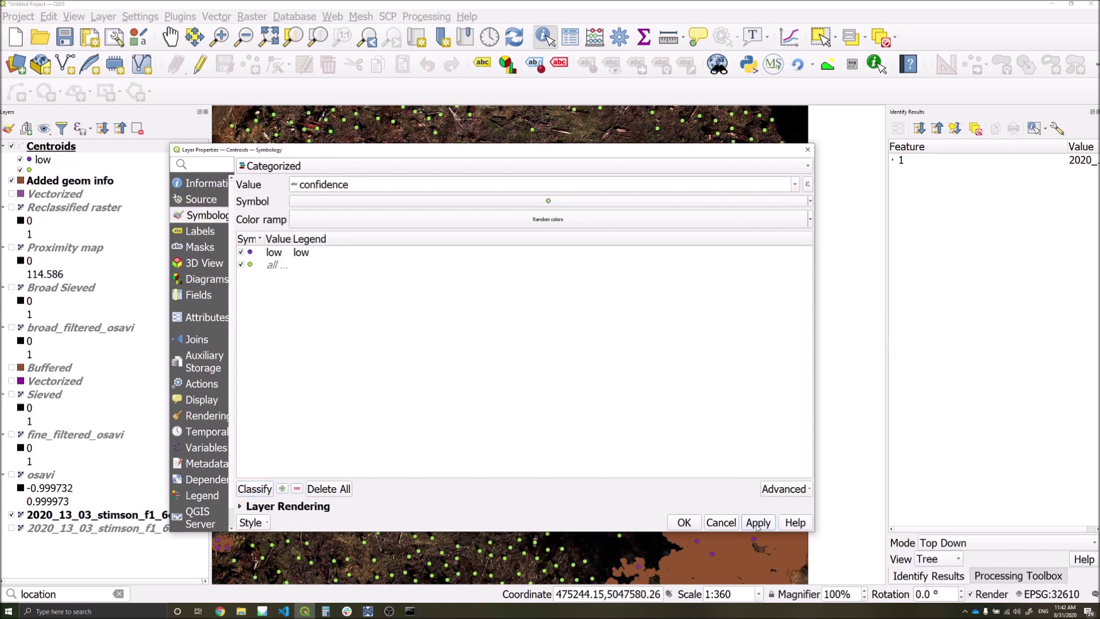
pyautogui.click(684, 522)
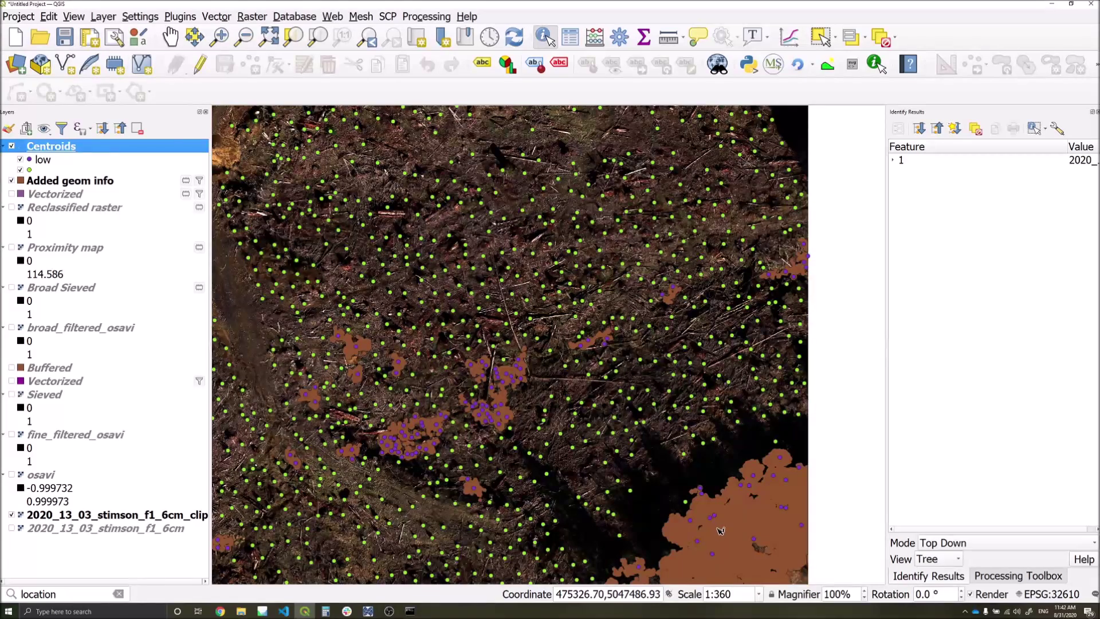
pyautogui.scroll(2, 563, 477)
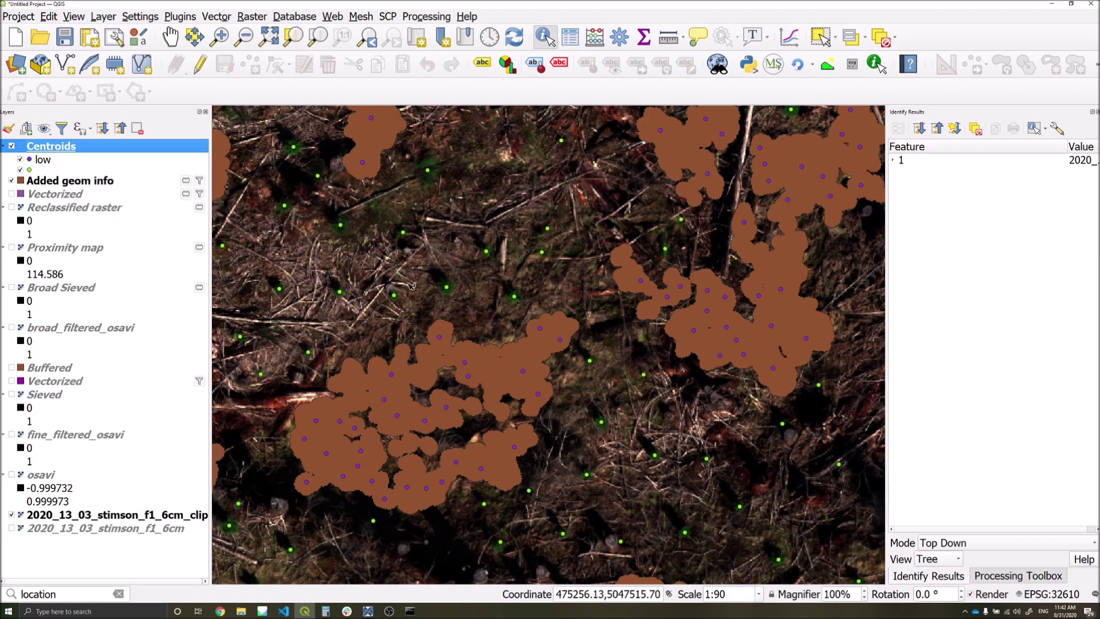
pyautogui.scroll(-1, 610, 342)
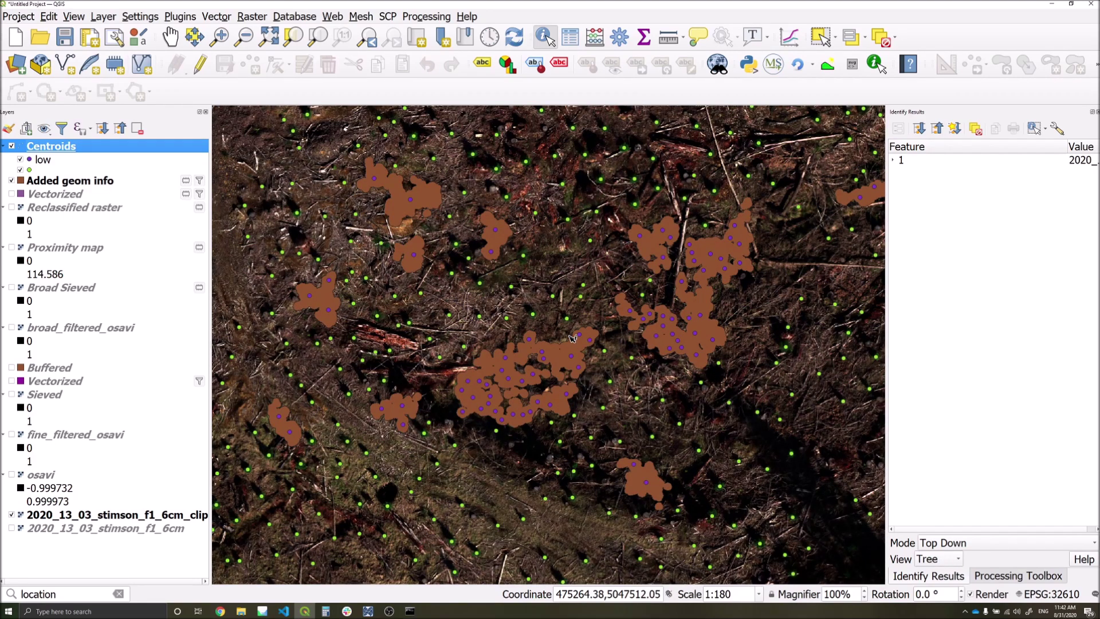
pyautogui.scroll(-1, 660, 339)
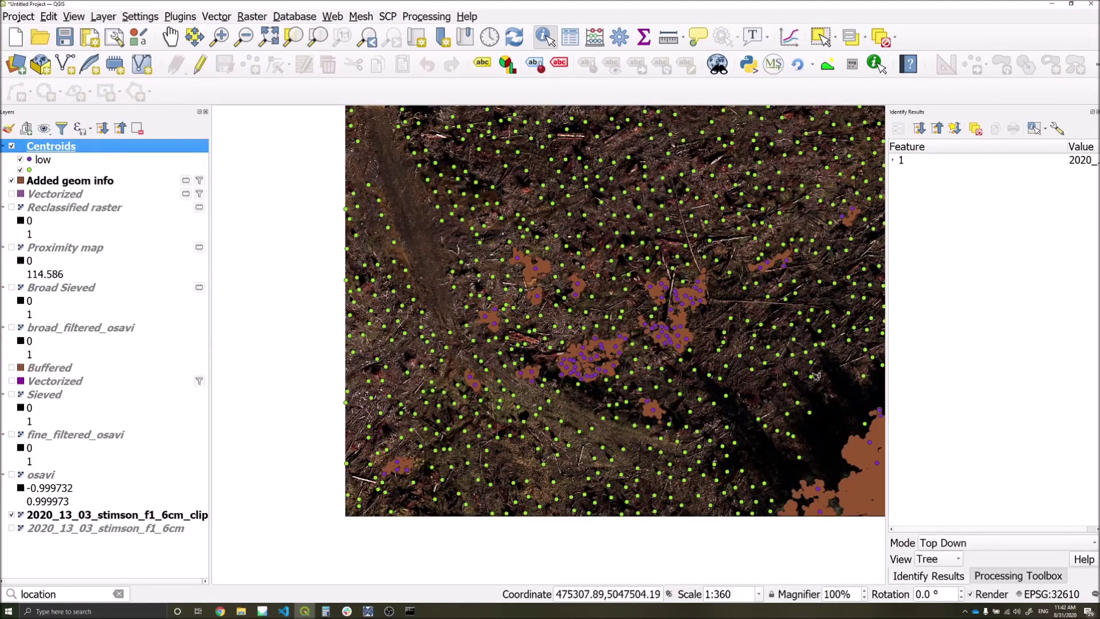
pyautogui.moveTo(815, 376); pyautogui.dragTo(660, 339)
pyautogui.scroll(1, 713, 241)
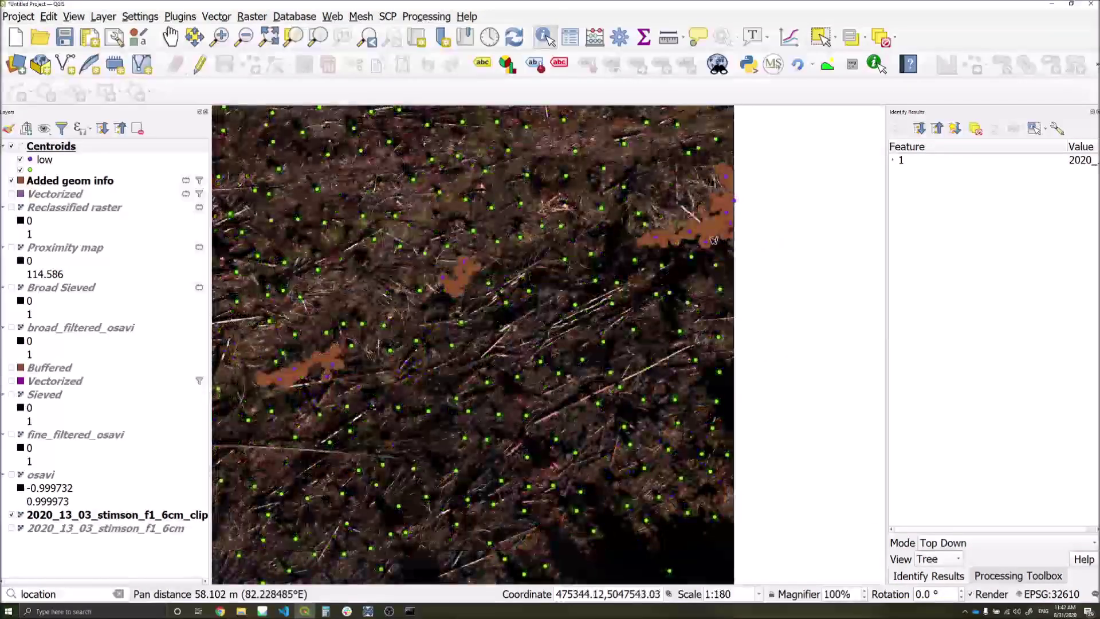
pyautogui.scroll(1, 714, 240)
pyautogui.scroll(1, 604, 324)
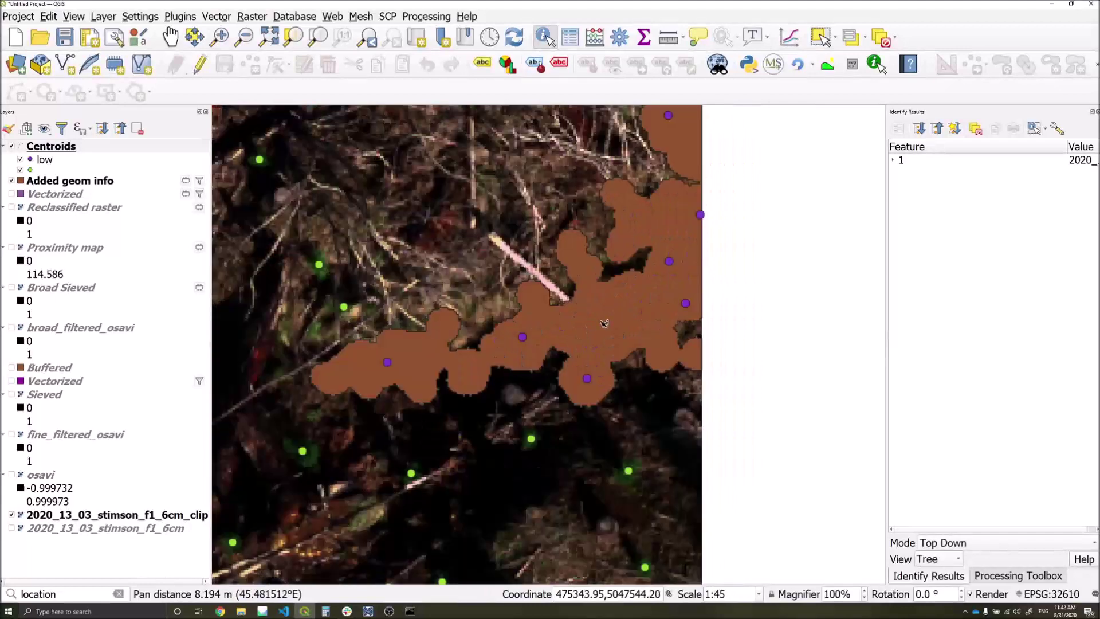
pyautogui.click(12, 181)
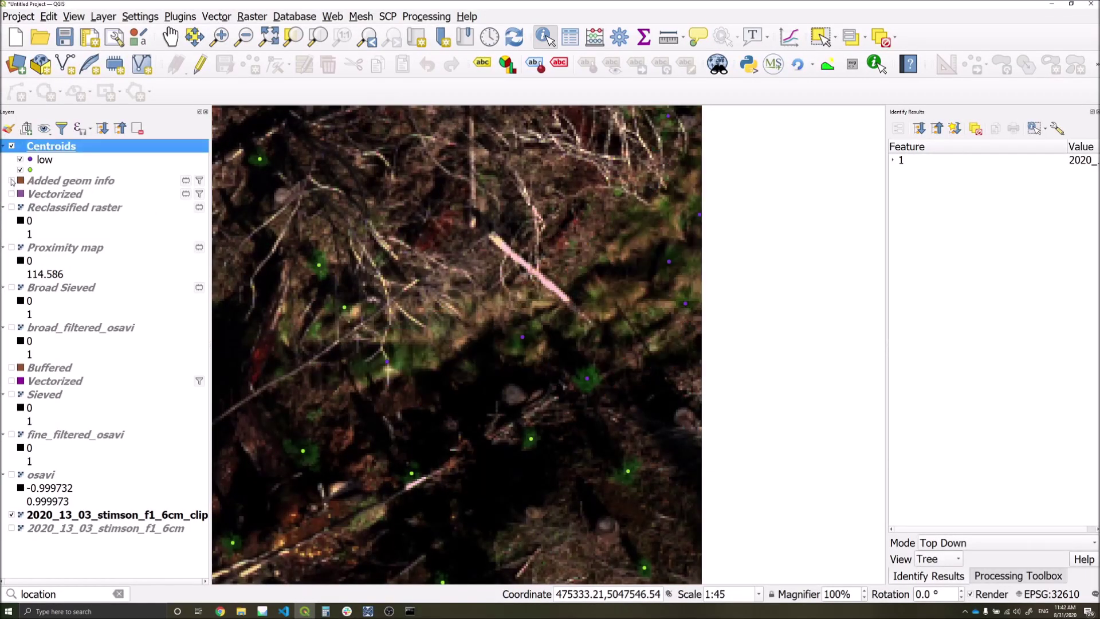
pyautogui.click(11, 181)
pyautogui.click(12, 181)
pyautogui.scroll(-2, 596, 377)
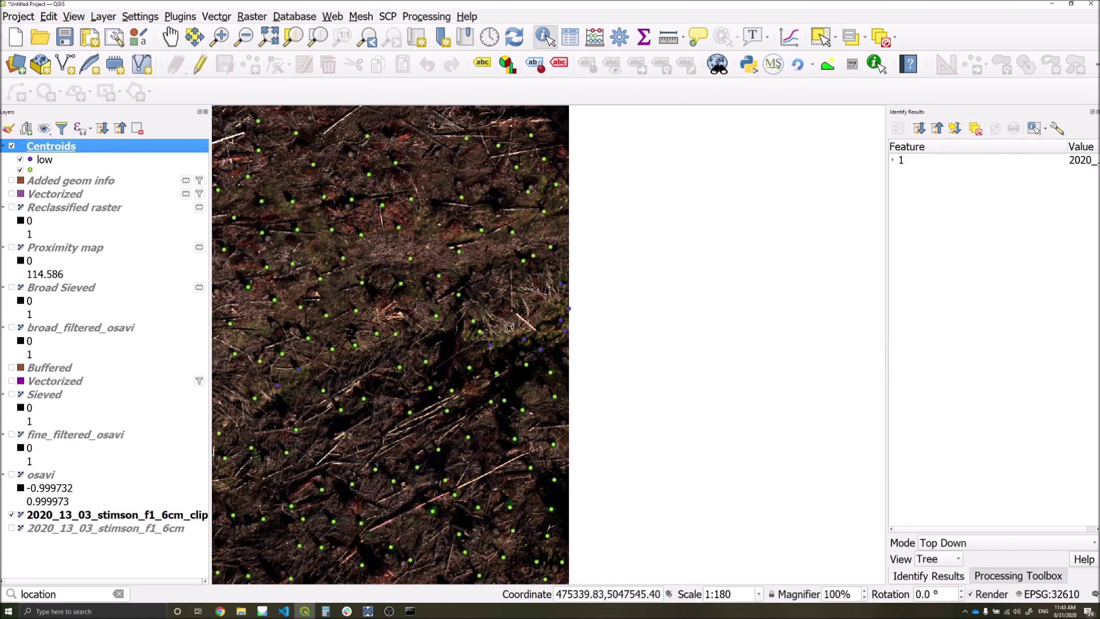
pyautogui.click(11, 180)
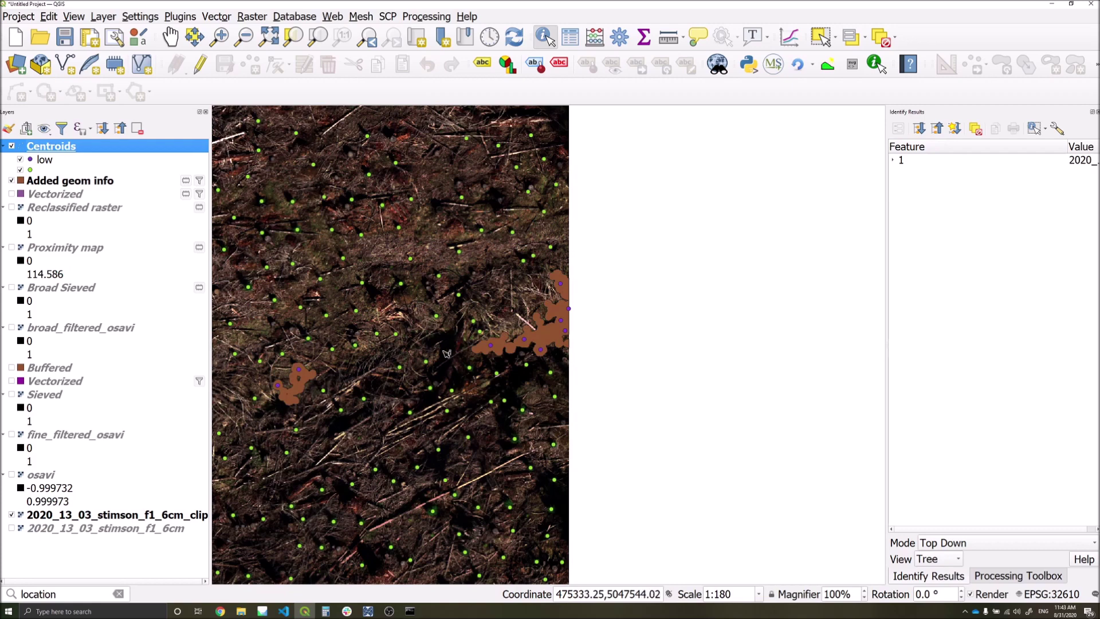
pyautogui.scroll(-1, 447, 354)
pyautogui.moveTo(355, 392); pyautogui.dragTo(454, 271)
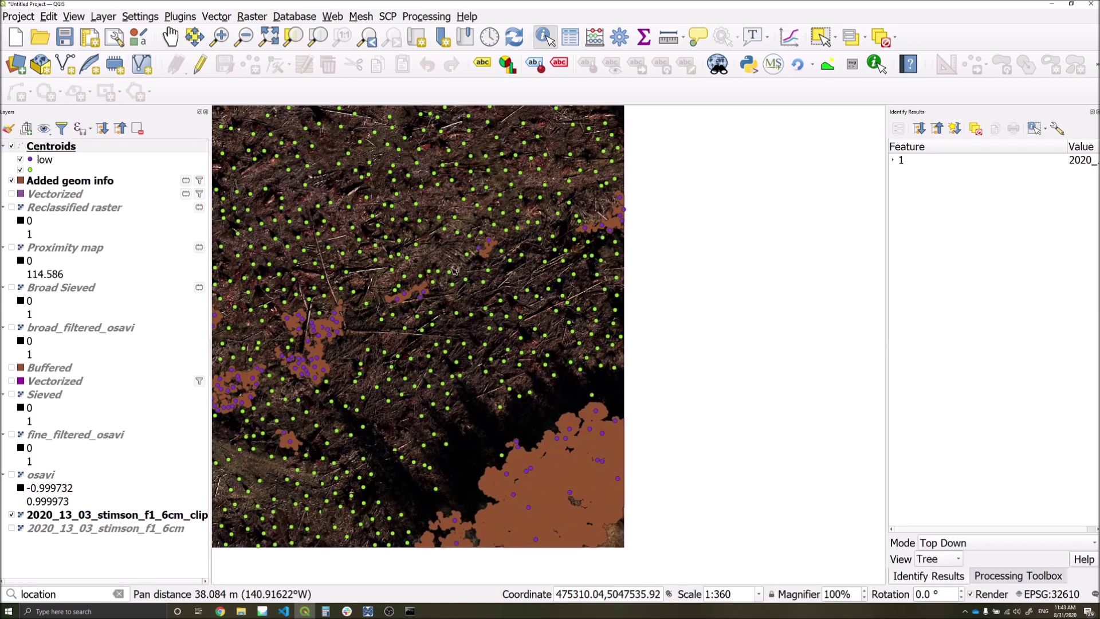
pyautogui.scroll(-1, 404, 461)
pyautogui.moveTo(406, 394); pyautogui.dragTo(434, 404)
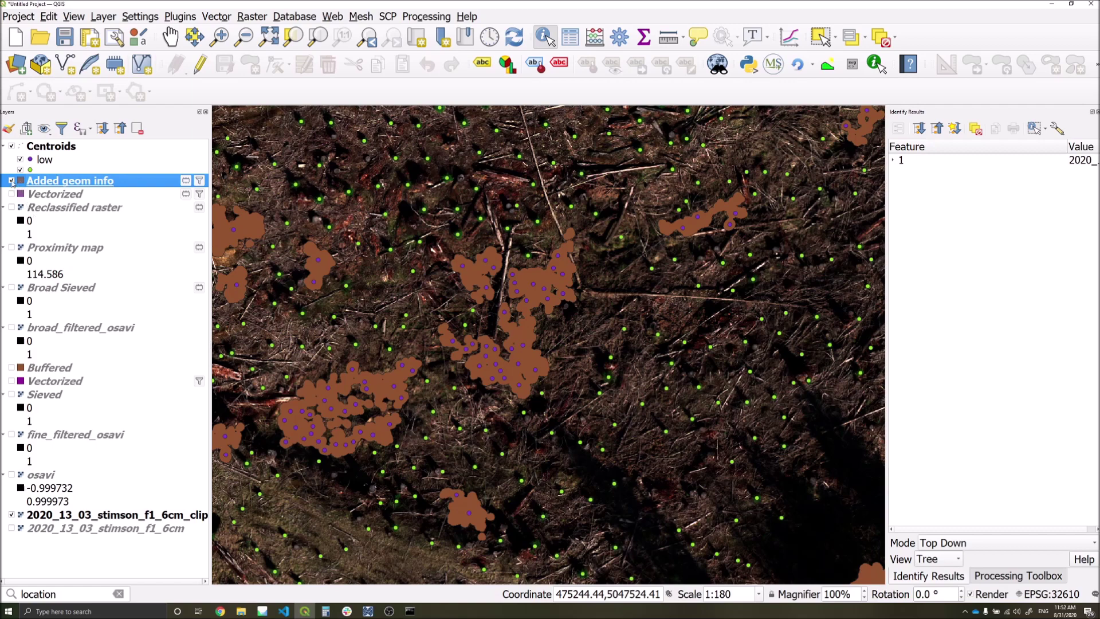
# Step: Hide the Added geom info polygons and pan around the centroid points over the imagery
pyautogui.click(12, 181)
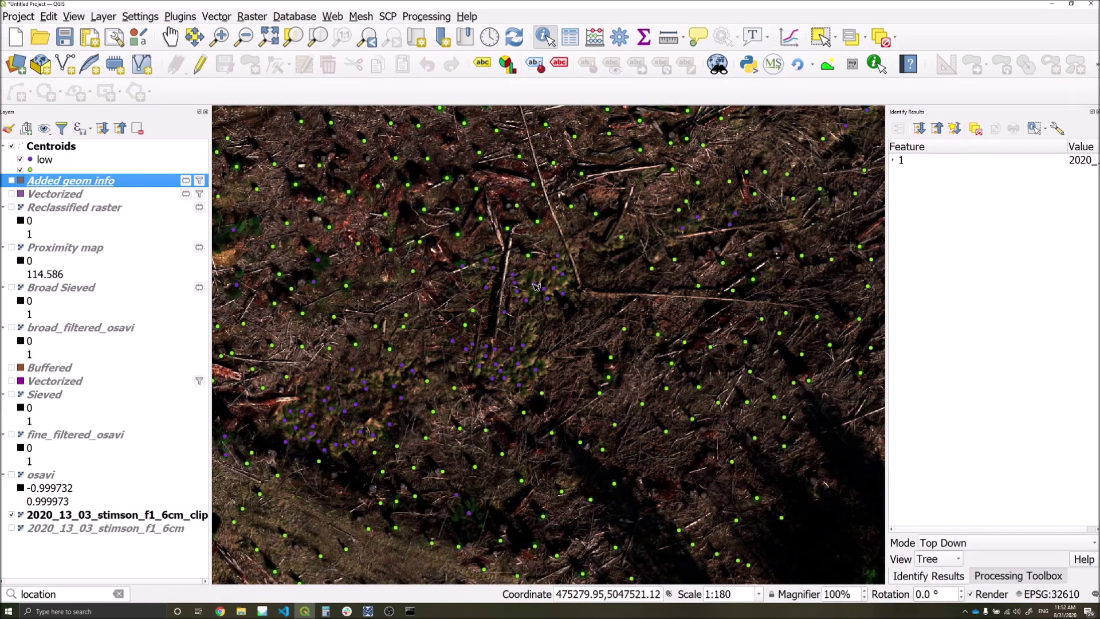
pyautogui.scroll(-1, 368, 405)
pyautogui.moveTo(773, 504); pyautogui.dragTo(541, 401)
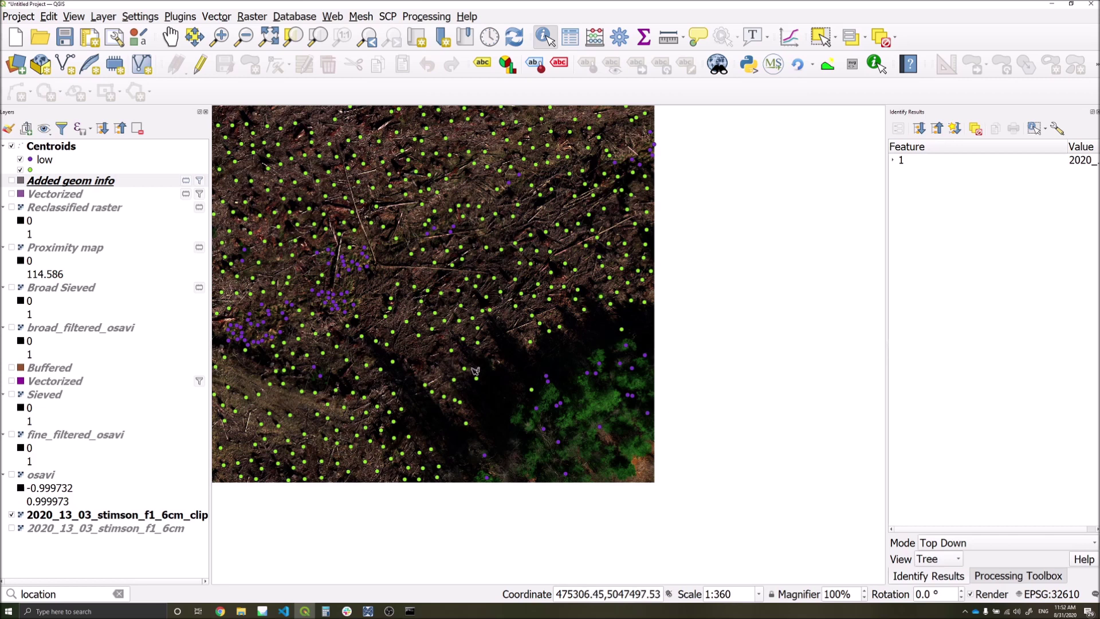
pyautogui.moveTo(473, 370); pyautogui.dragTo(642, 499)
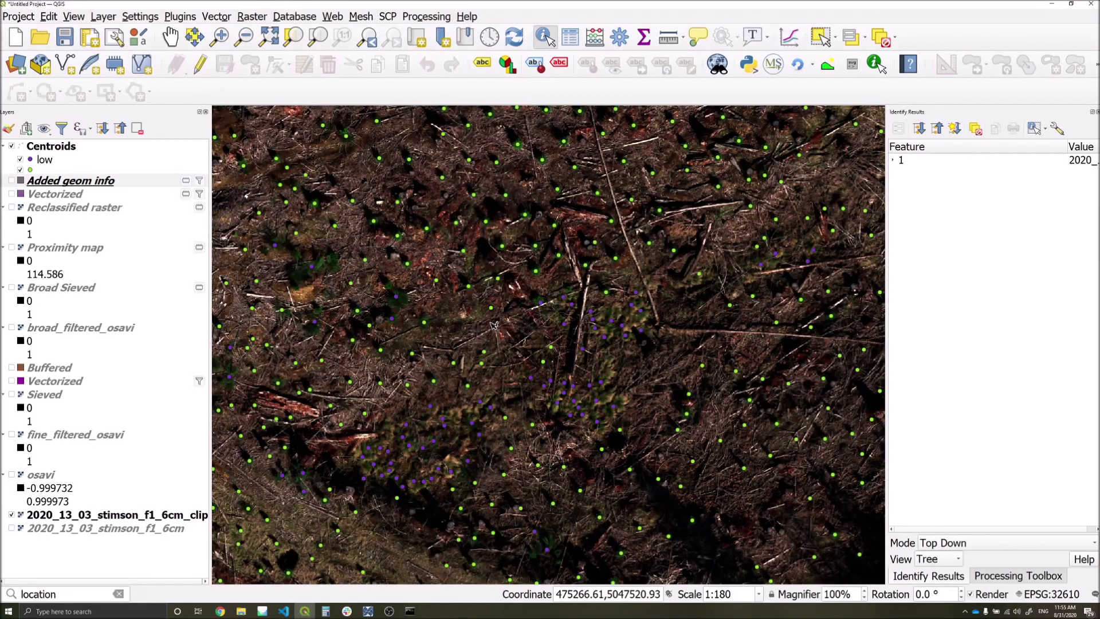
pyautogui.moveTo(494, 325); pyautogui.dragTo(535, 431)
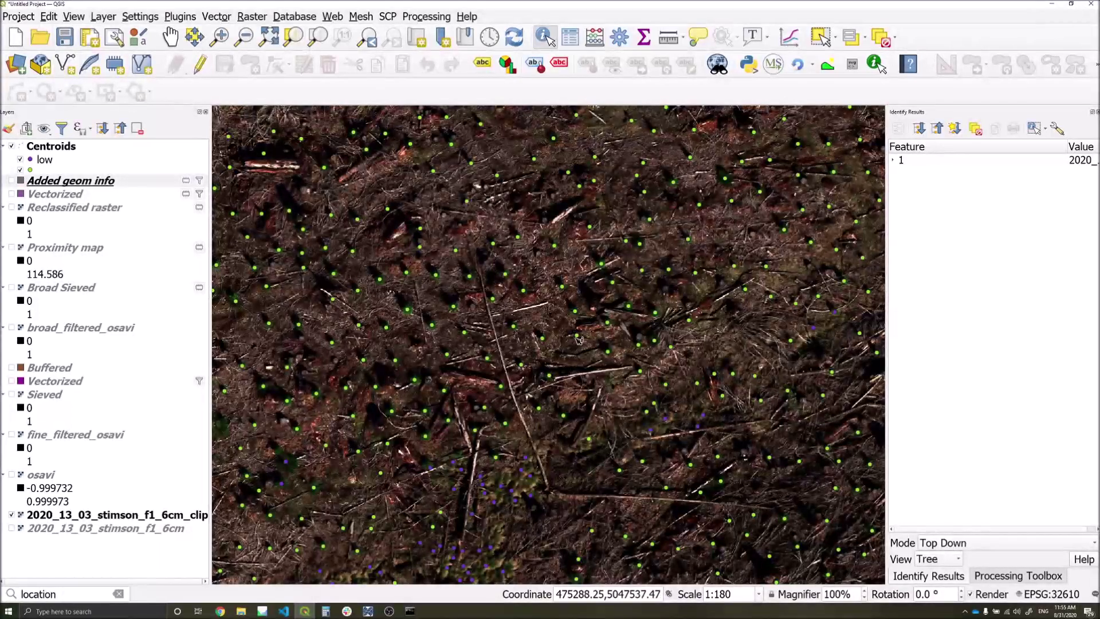
pyautogui.moveTo(553, 304); pyautogui.dragTo(577, 362)
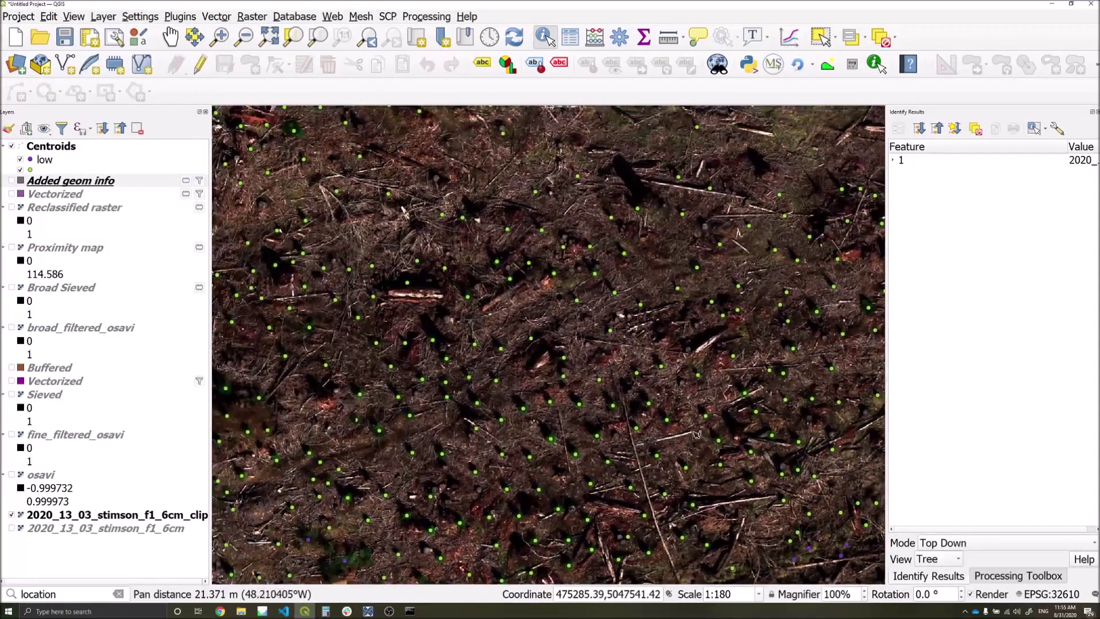
# Step: Pan across the map to center the truck on the road in view
pyautogui.moveTo(616, 440); pyautogui.dragTo(547, 274)
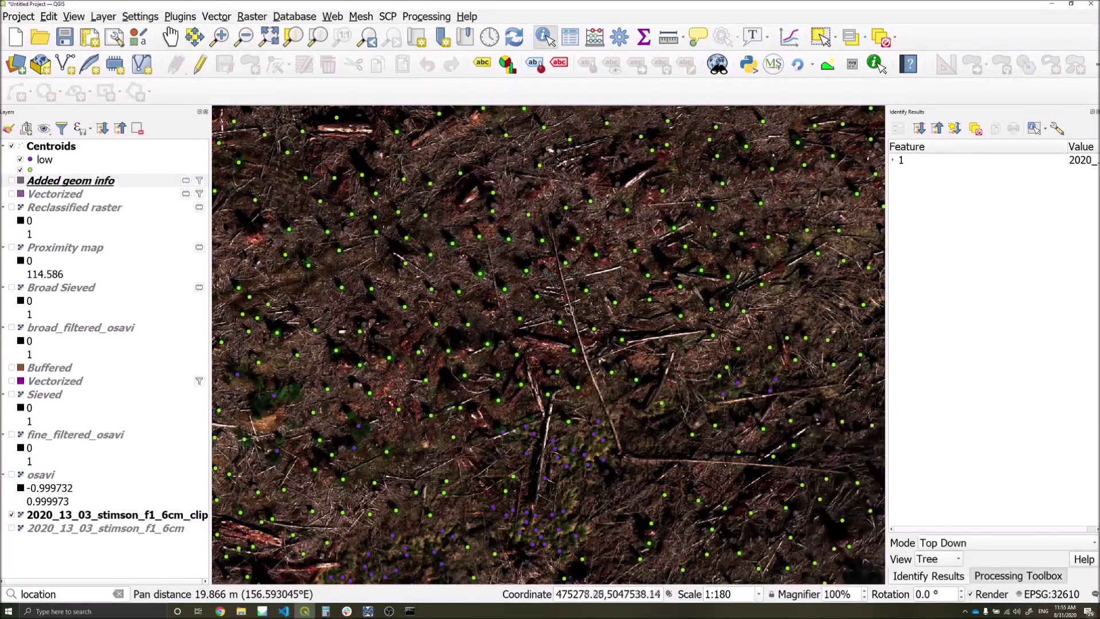
pyautogui.moveTo(583, 454); pyautogui.dragTo(510, 380)
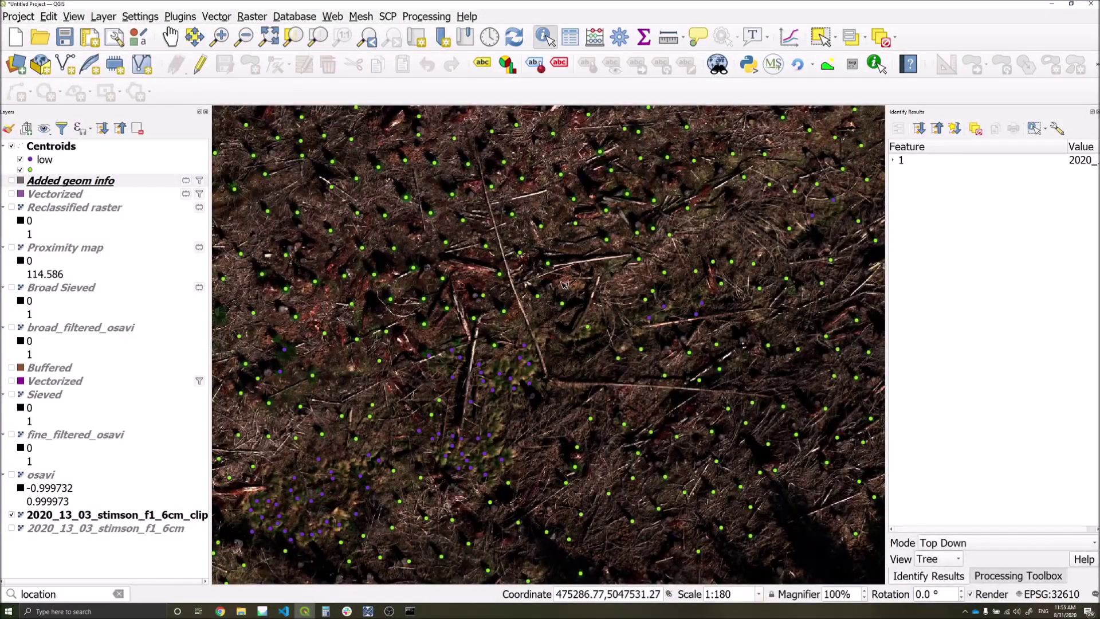
pyautogui.moveTo(687, 267); pyautogui.dragTo(435, 475)
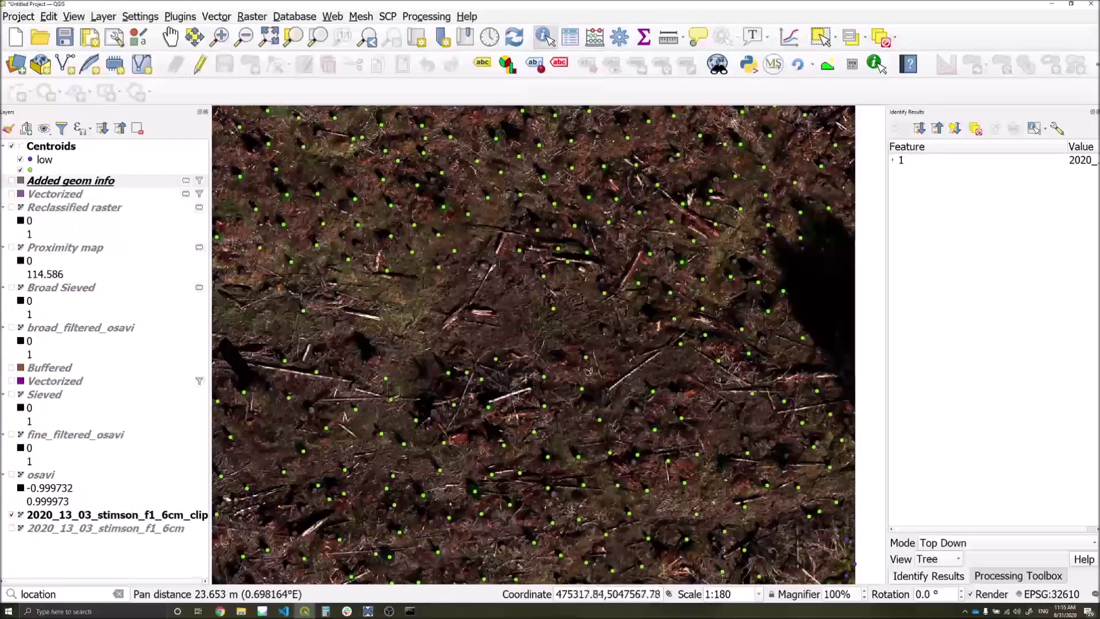
pyautogui.moveTo(538, 291); pyautogui.dragTo(574, 390)
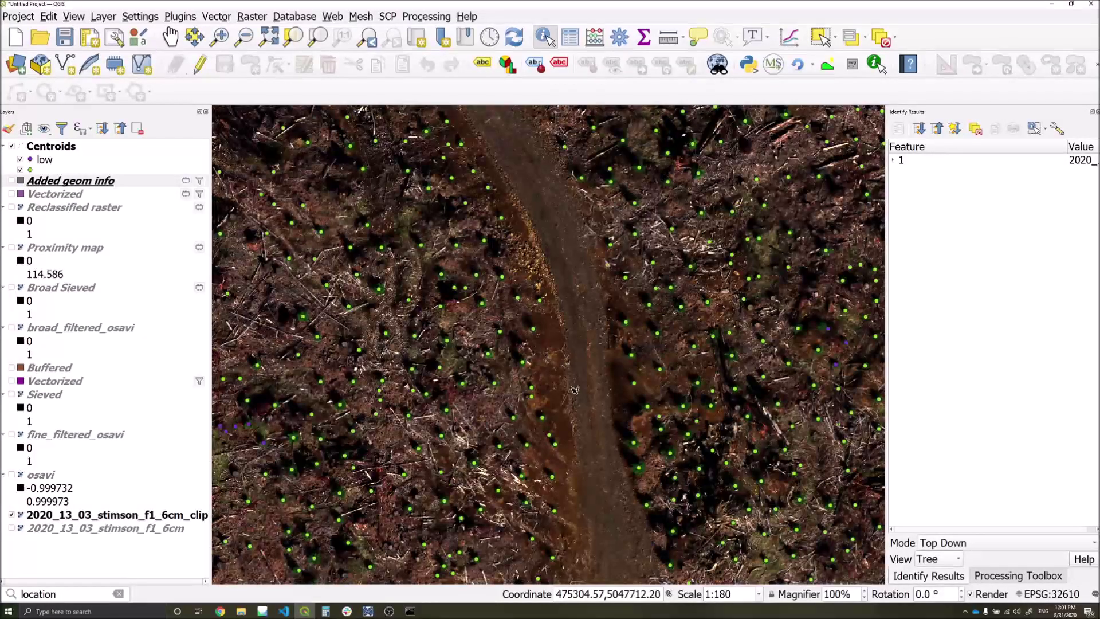
pyautogui.scroll(-1, 574, 390)
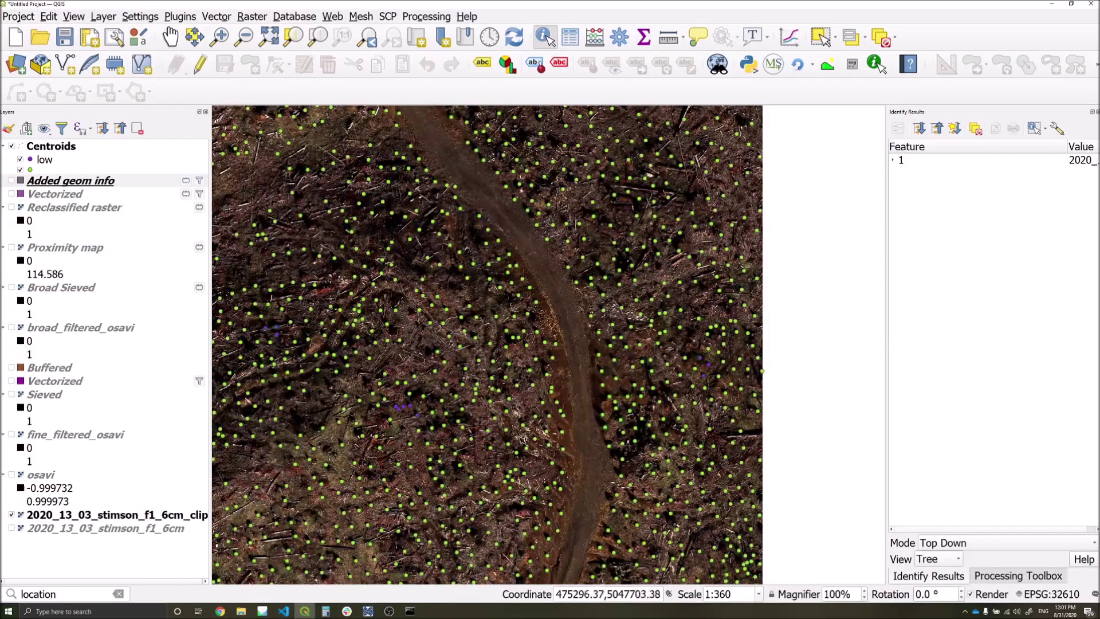
pyautogui.moveTo(401, 561); pyautogui.dragTo(438, 306)
pyautogui.scroll(1, 435, 381)
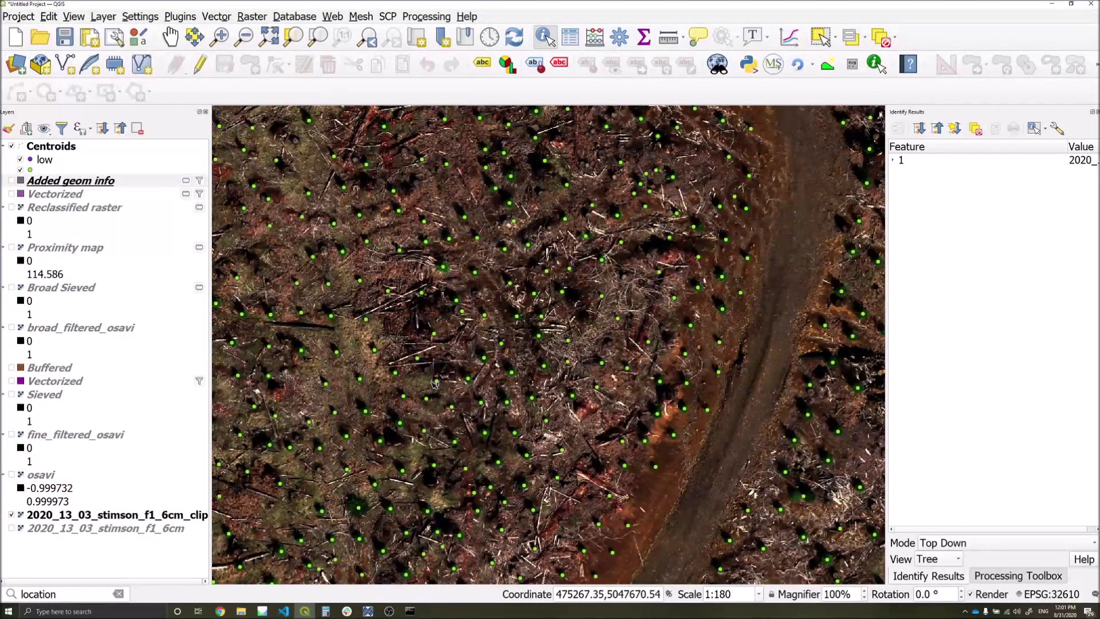
pyautogui.moveTo(438, 483); pyautogui.dragTo(548, 345)
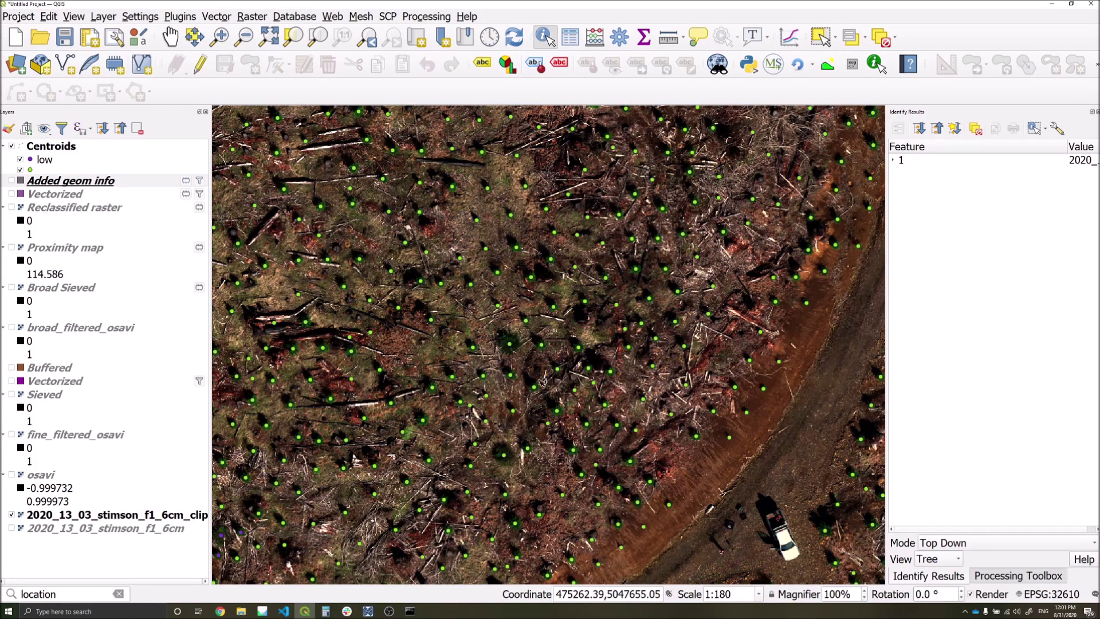
pyautogui.moveTo(780, 469); pyautogui.dragTo(583, 271)
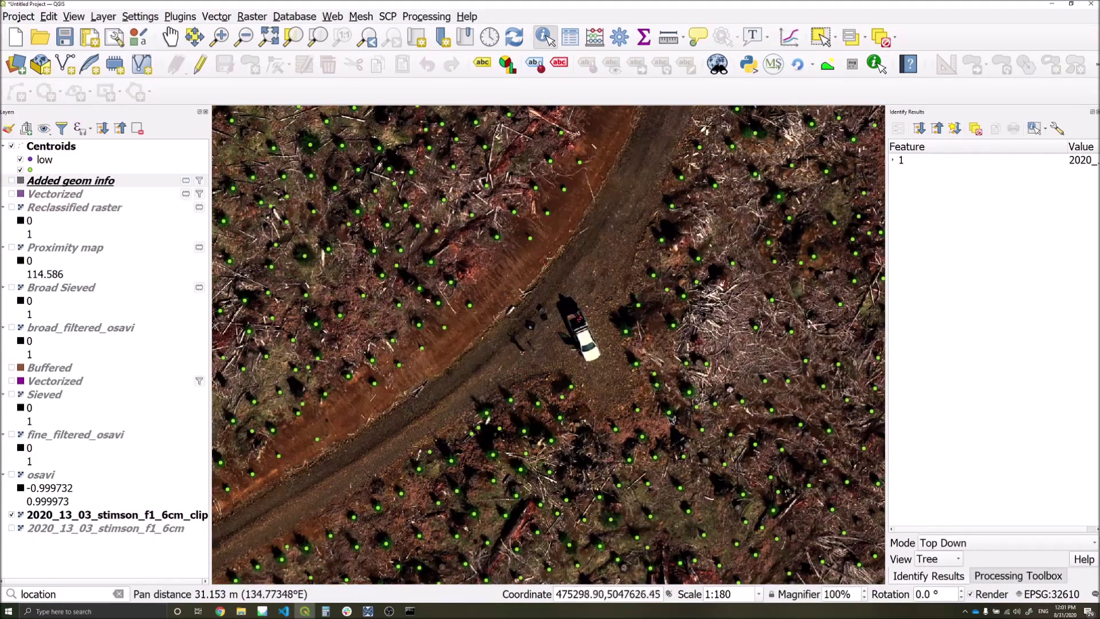